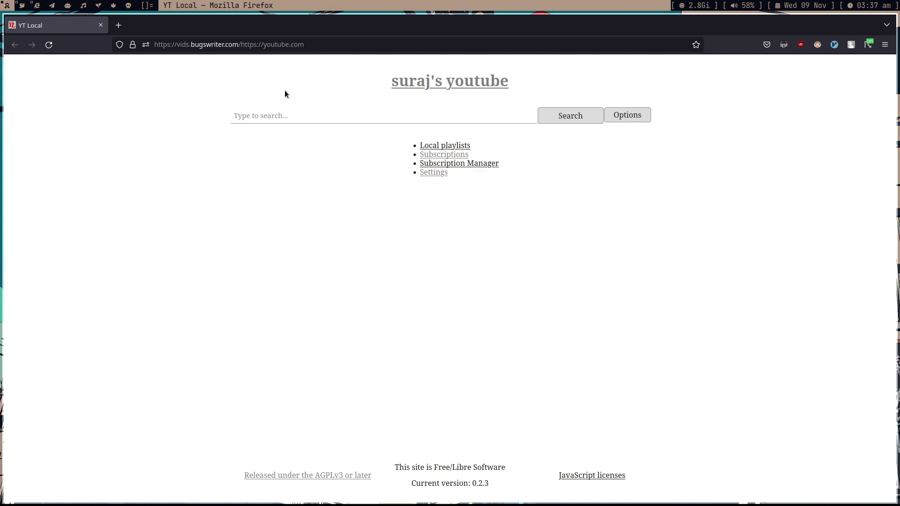
- Rerun the earlier 'scott pilgrim' search in YT Local from the search history
{"action": "type", "text": "s"}
{"action": "key", "text": "Down"}
{"action": "key", "text": "Return"}
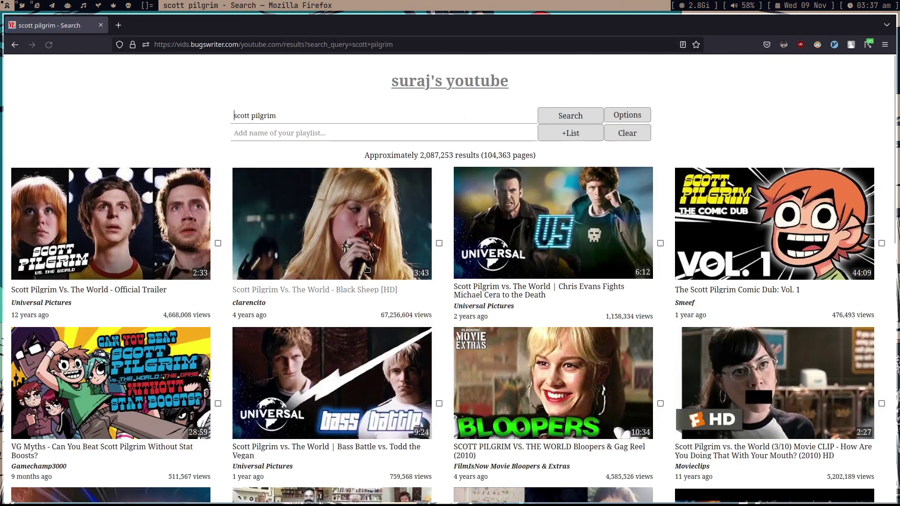
- Open the Black Sheep [HD] video, jump to 0:20, and browse its description, lyrics and comments
{"action": "left_click", "coordinate": [335, 250]}
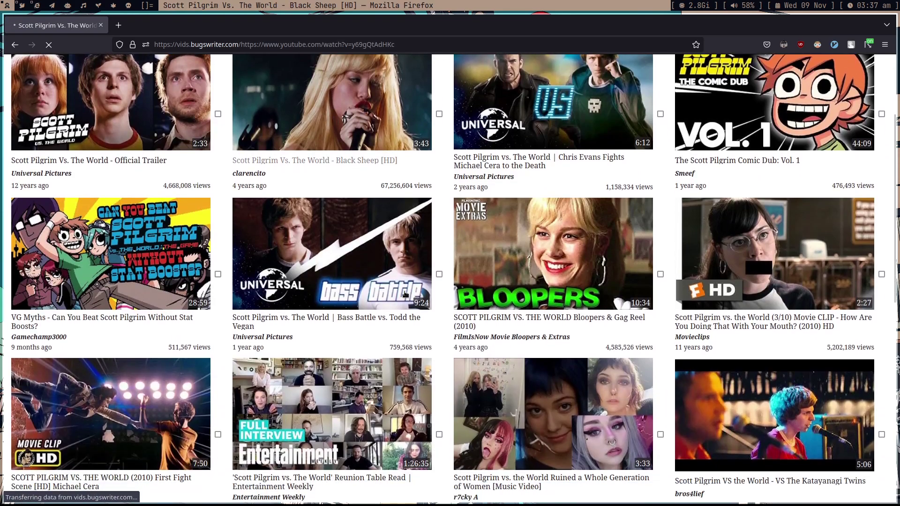
{"action": "left_click", "coordinate": [169, 375]}
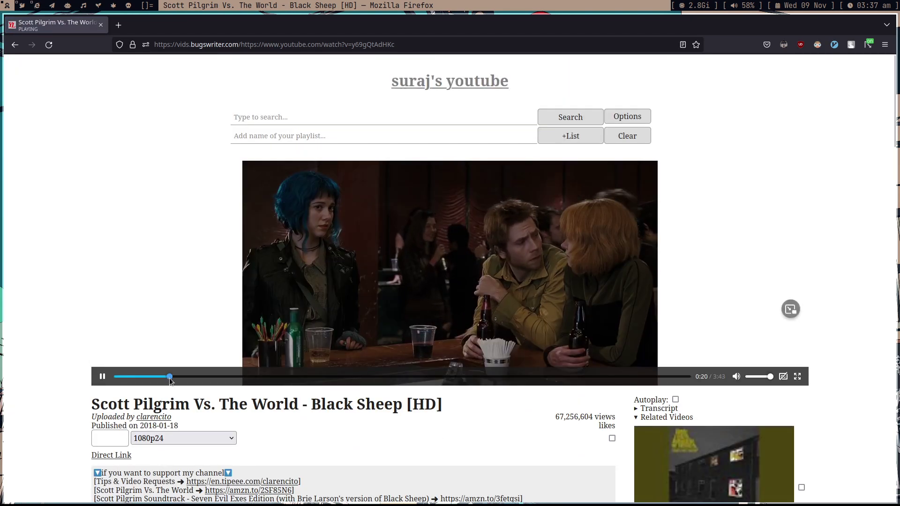
{"action": "scroll", "coordinate": [347, 367], "scroll_direction": "down", "scroll_amount": 15}
{"action": "scroll", "coordinate": [744, 302], "scroll_direction": "up", "scroll_amount": 15}
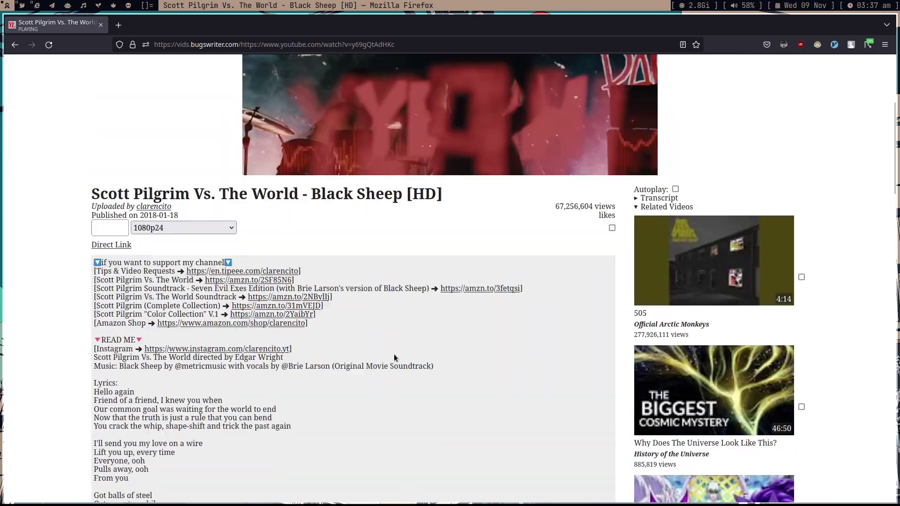
{"action": "scroll", "coordinate": [356, 413], "scroll_direction": "down", "scroll_amount": 15}
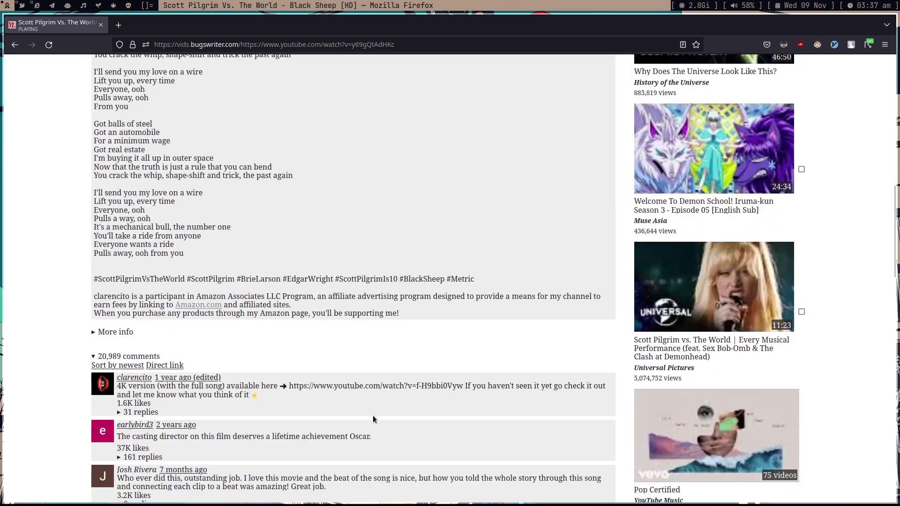
{"action": "scroll", "coordinate": [375, 417], "scroll_direction": "down", "scroll_amount": 9}
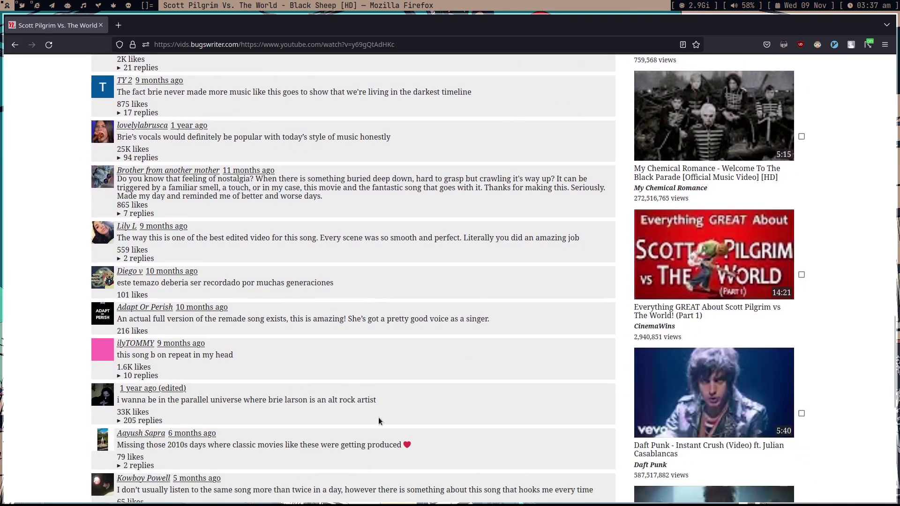
{"action": "scroll", "coordinate": [378, 417], "scroll_direction": "up", "scroll_amount": 15}
{"action": "scroll", "coordinate": [380, 402], "scroll_direction": "up", "scroll_amount": 10}
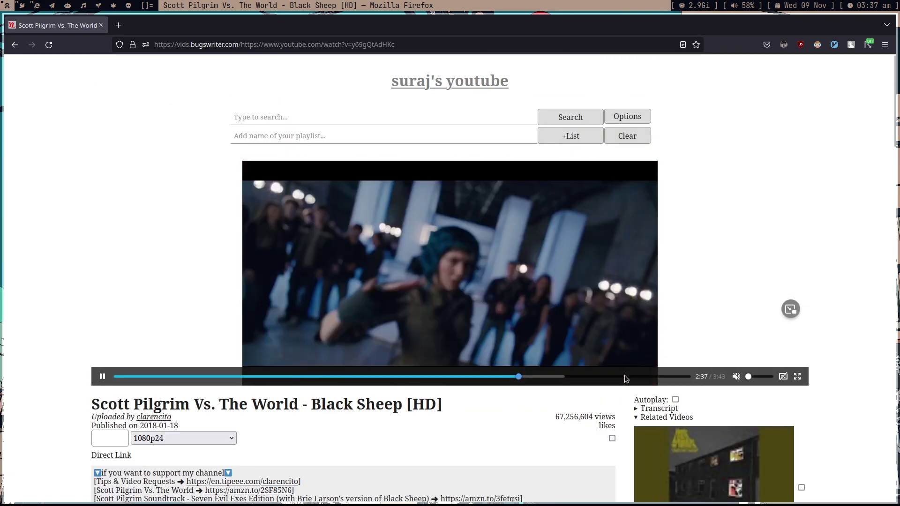
{"action": "scroll", "coordinate": [443, 428], "scroll_direction": "down", "scroll_amount": 3}
{"action": "scroll", "coordinate": [444, 427], "scroll_direction": "up", "scroll_amount": 3}
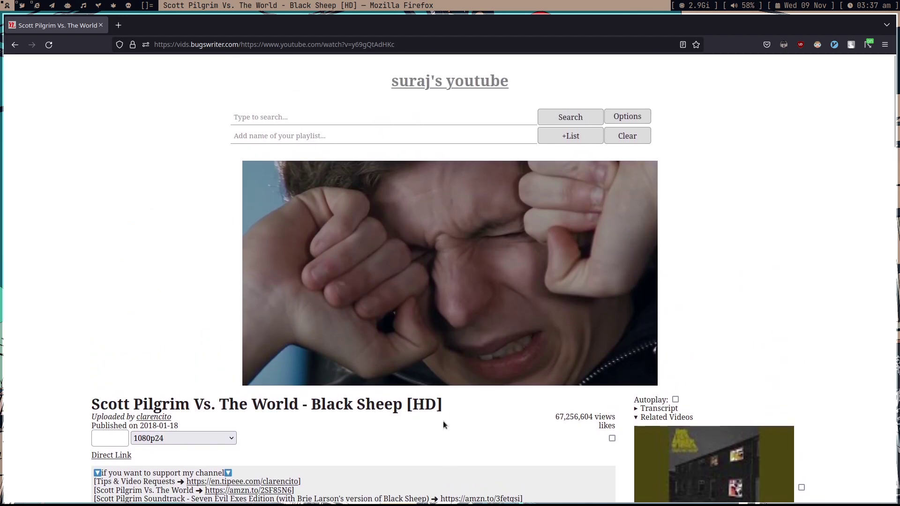
{"action": "scroll", "coordinate": [442, 417], "scroll_direction": "down", "scroll_amount": 8}
{"action": "scroll", "coordinate": [434, 431], "scroll_direction": "down", "scroll_amount": 8}
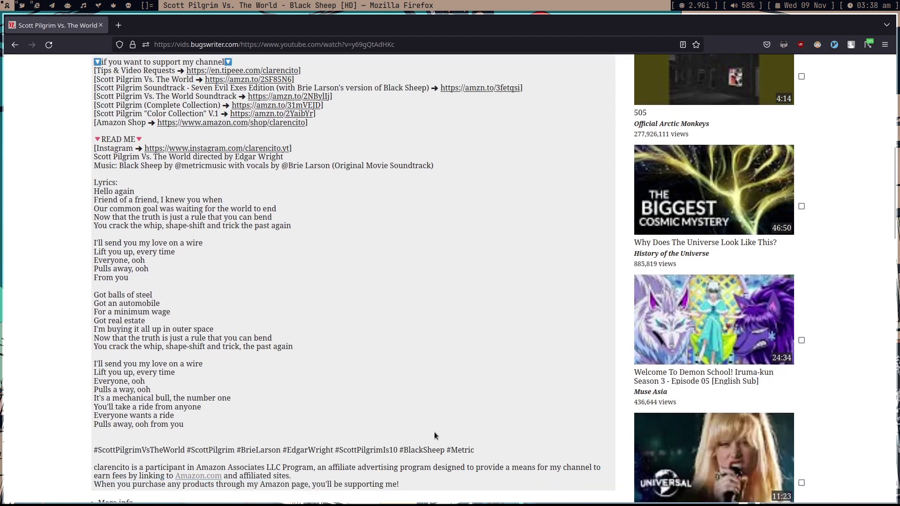
{"action": "scroll", "coordinate": [434, 432], "scroll_direction": "up", "scroll_amount": 15}
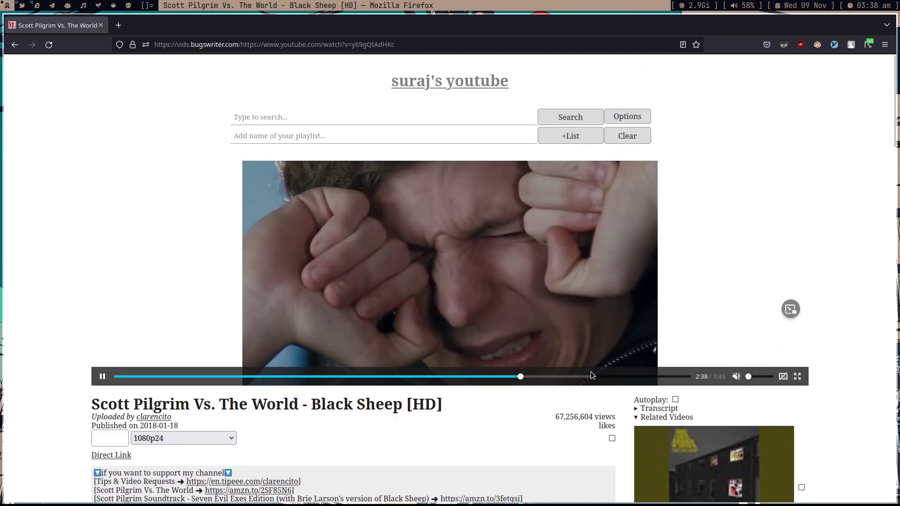
- Skip the video ahead to a later scene and scroll the page again
{"action": "left_click", "coordinate": [590, 376]}
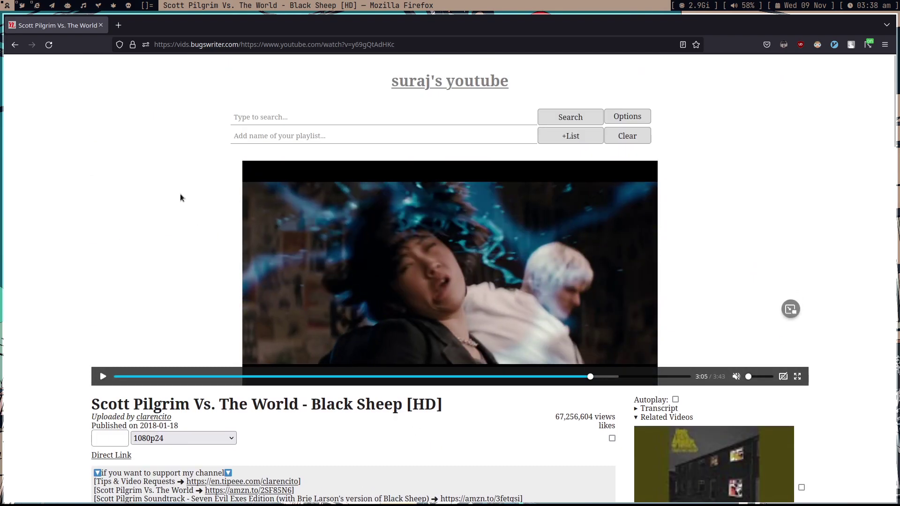
{"action": "scroll", "coordinate": [197, 280], "scroll_direction": "down", "scroll_amount": 2}
{"action": "scroll", "coordinate": [237, 409], "scroll_direction": "down", "scroll_amount": 7}
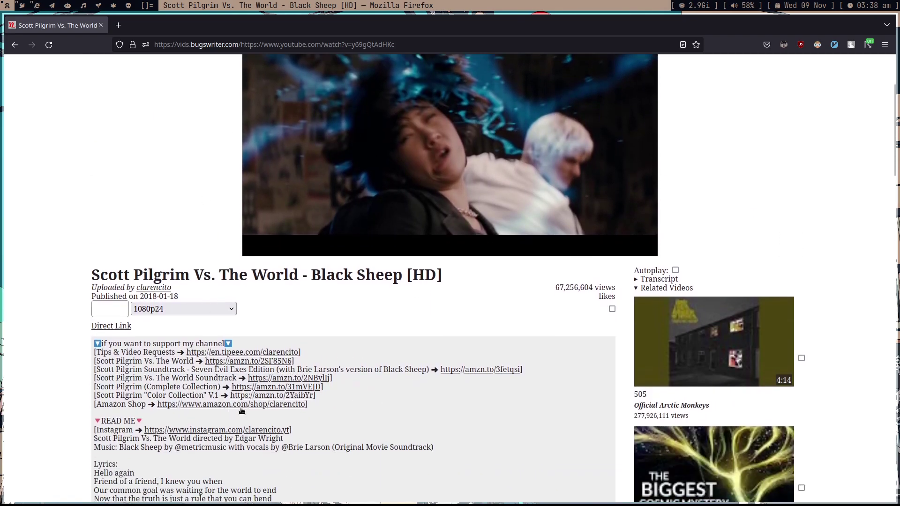
{"action": "scroll", "coordinate": [323, 427], "scroll_direction": "up", "scroll_amount": 8}
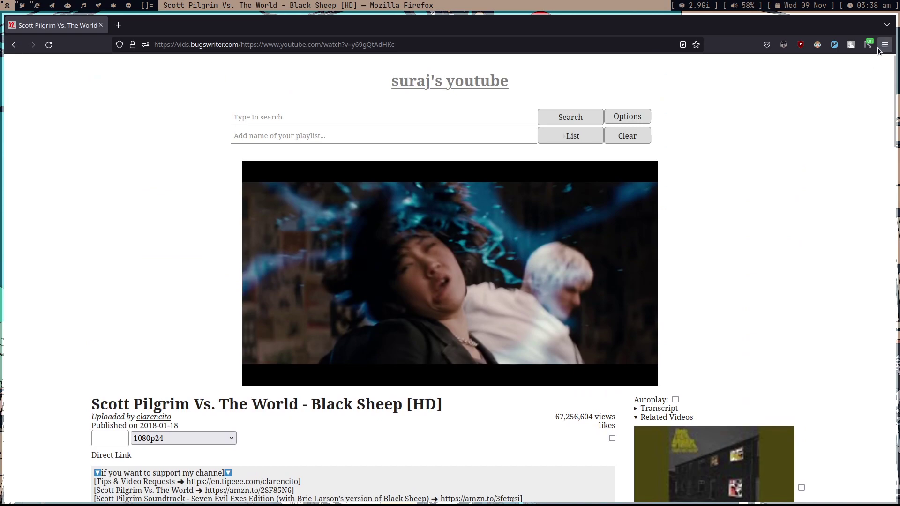
- Bring up Redirector's Edit Redirects page from its add-on preferences
{"action": "right_click", "coordinate": [869, 45]}
{"action": "left_click", "coordinate": [870, 47]}
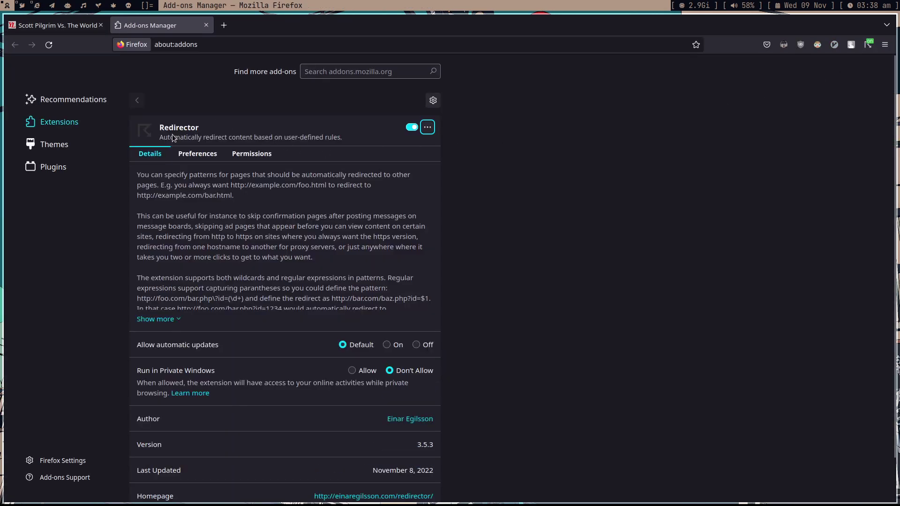
{"action": "left_click", "coordinate": [433, 100]}
{"action": "key", "text": "Escape"}
{"action": "left_click", "coordinate": [197, 154]}
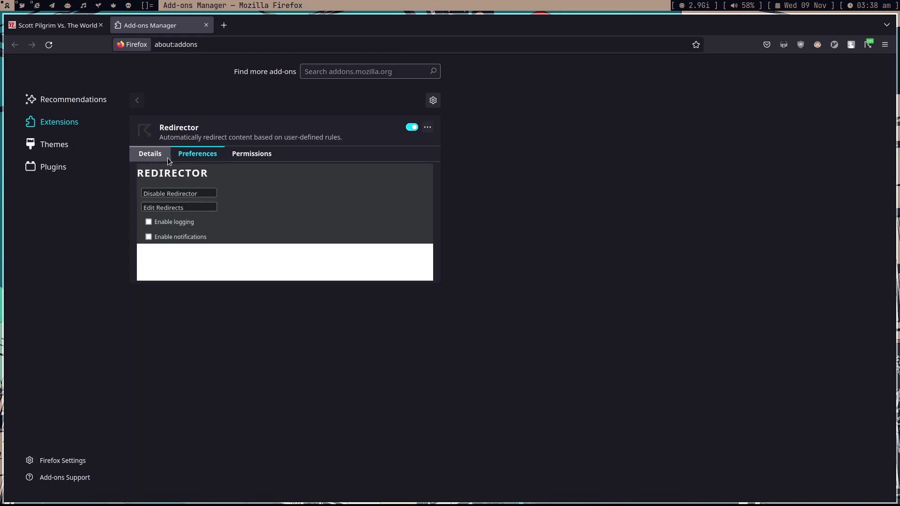
{"action": "left_click", "coordinate": [170, 207]}
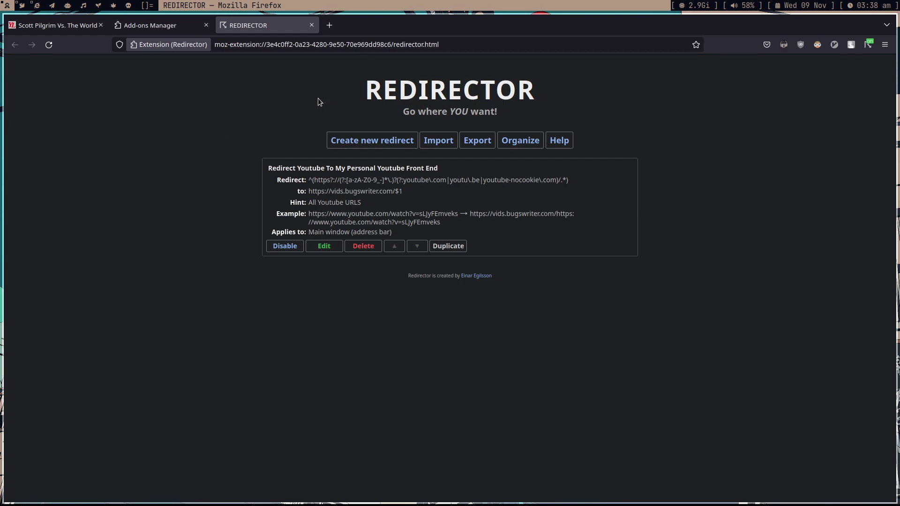
- Run a Google search for 'privacy redirect' in a new tab
{"action": "left_click", "coordinate": [329, 26]}
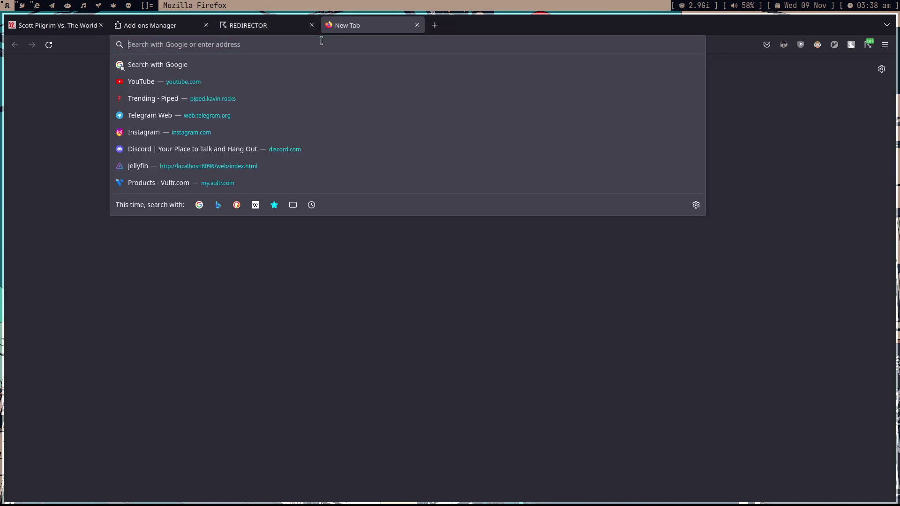
{"action": "type", "text": "privacy"}
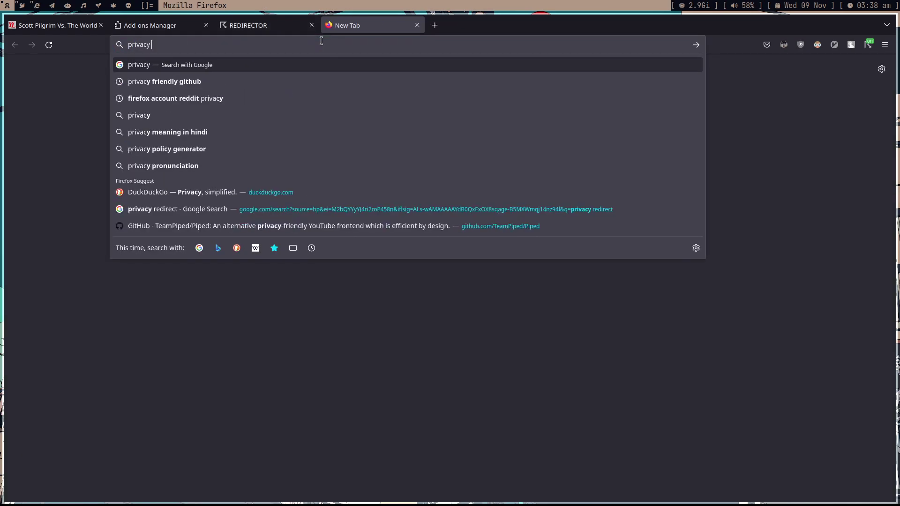
{"action": "key", "text": "Down"}
{"action": "key", "text": "Down"}
{"action": "key", "text": "Down"}
{"action": "key", "text": "Down"}
{"action": "key", "text": "Down"}
{"action": "key", "text": "Down"}
{"action": "key", "text": "Down"}
{"action": "key", "text": "Down"}
{"action": "key", "text": "Down"}
{"action": "key", "text": "Up"}
{"action": "key", "text": "Return"}
- Read the SimonBrazell/privacy-redirect GitHub README, then return to the Redirector tab
{"action": "left_click", "coordinate": [227, 160]}
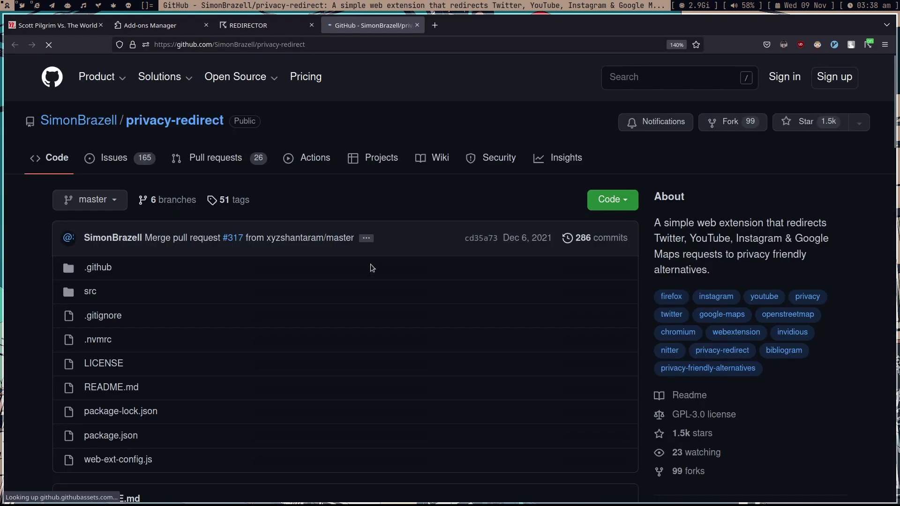
{"action": "scroll", "coordinate": [423, 283], "scroll_direction": "down", "scroll_amount": 15}
{"action": "scroll", "coordinate": [227, 283], "scroll_direction": "up", "scroll_amount": 8}
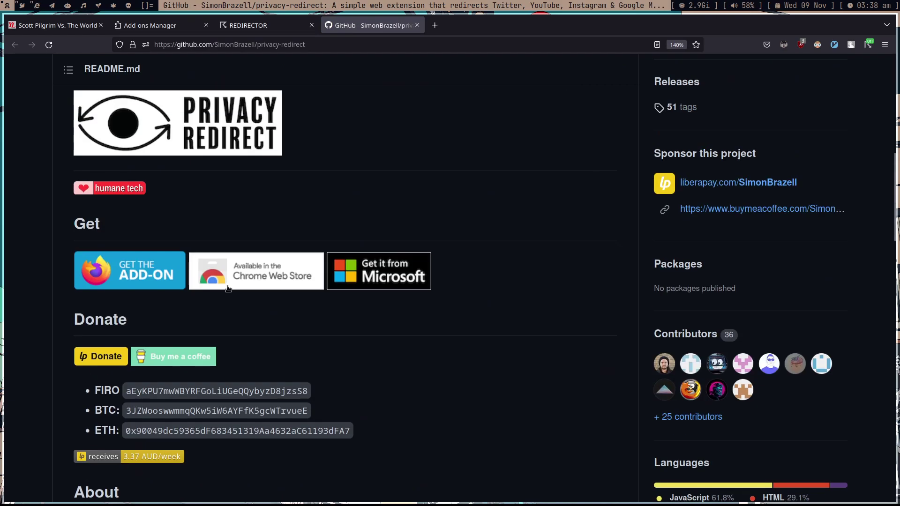
{"action": "scroll", "coordinate": [244, 303], "scroll_direction": "down", "scroll_amount": 20}
{"action": "scroll", "coordinate": [251, 305], "scroll_direction": "up", "scroll_amount": 5}
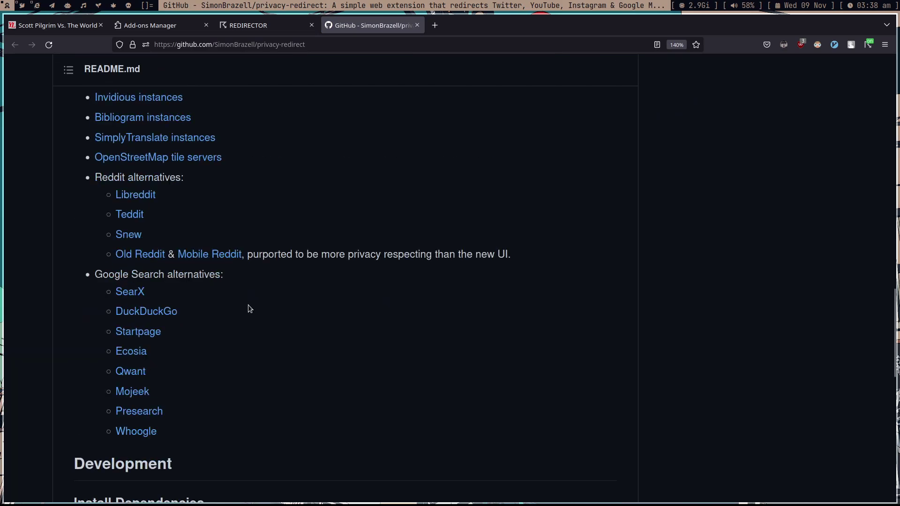
{"action": "left_click", "coordinate": [265, 18]}
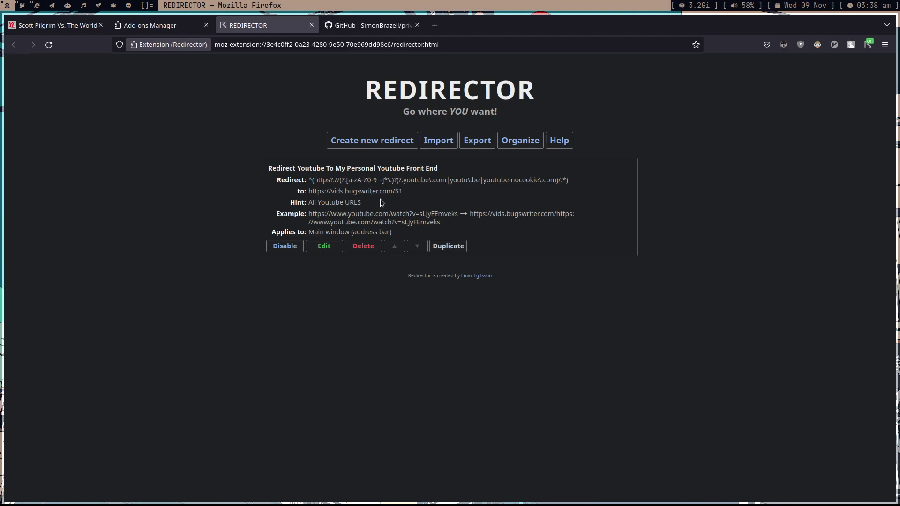
- Inspect the YouTube redirect rule's fields, cancel without saving, and return to the video tab
{"action": "left_click", "coordinate": [324, 246]}
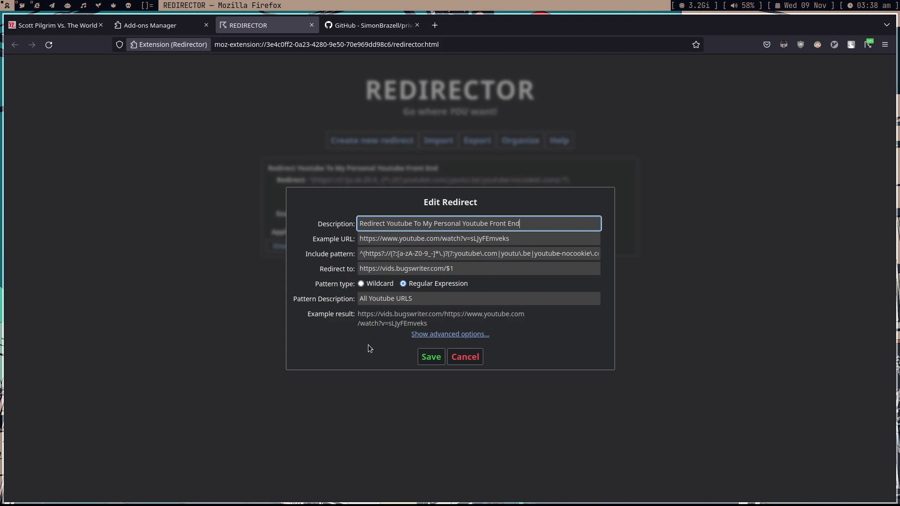
{"action": "left_click", "coordinate": [479, 357]}
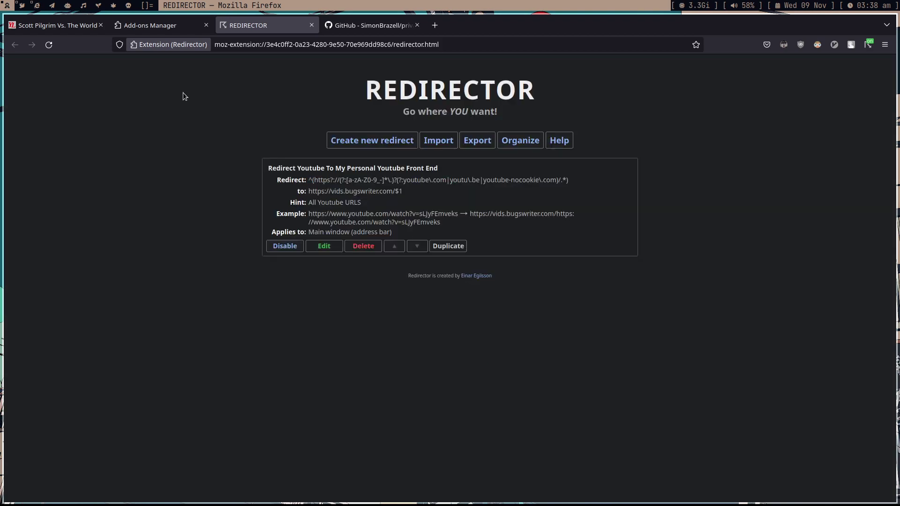
{"action": "key", "text": "ctrl+Page_Up"}
{"action": "key", "text": "ctrl+Page_Up"}
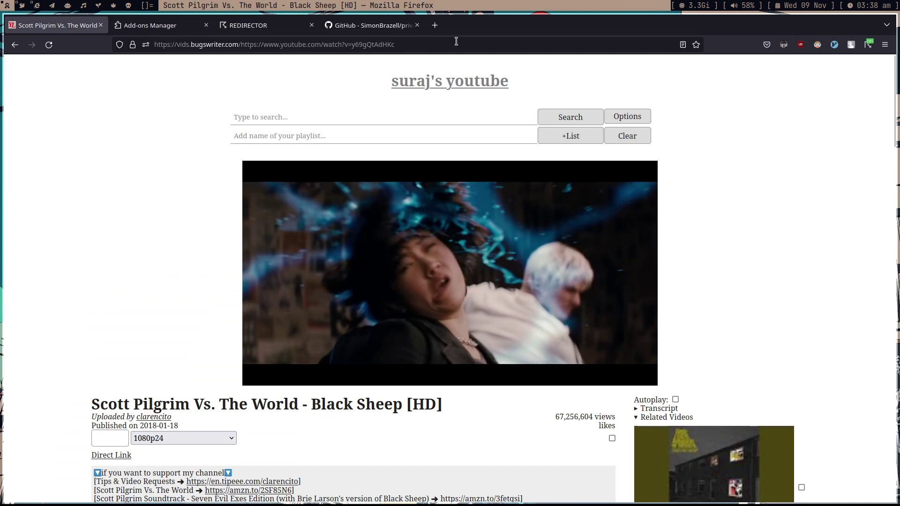
- Load youtube.com in a new tab and rerun the 'anime music attack on titan' search
{"action": "left_click", "coordinate": [435, 25]}
{"action": "type", "text": "yo"}
{"action": "key", "text": "Return"}
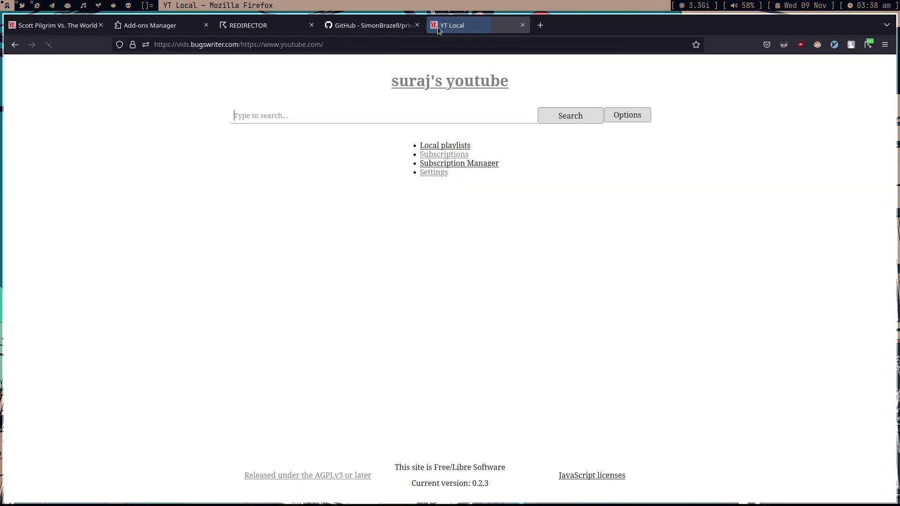
{"action": "left_click", "coordinate": [401, 109]}
{"action": "key", "text": "Down"}
{"action": "key", "text": "Return"}
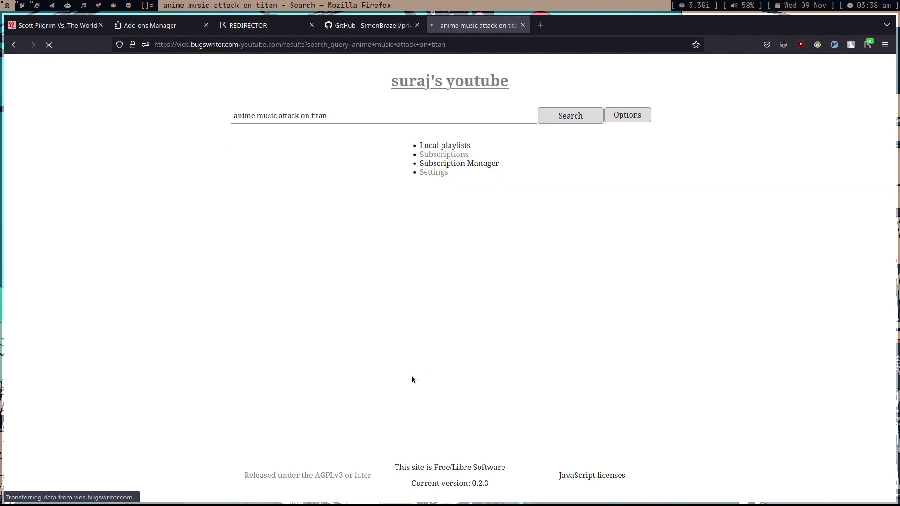
- Play the Attack On Titan Eye Water (Guitar) video and pause it at about 1:29
{"action": "scroll", "coordinate": [99, 224], "scroll_direction": "down", "scroll_amount": 5}
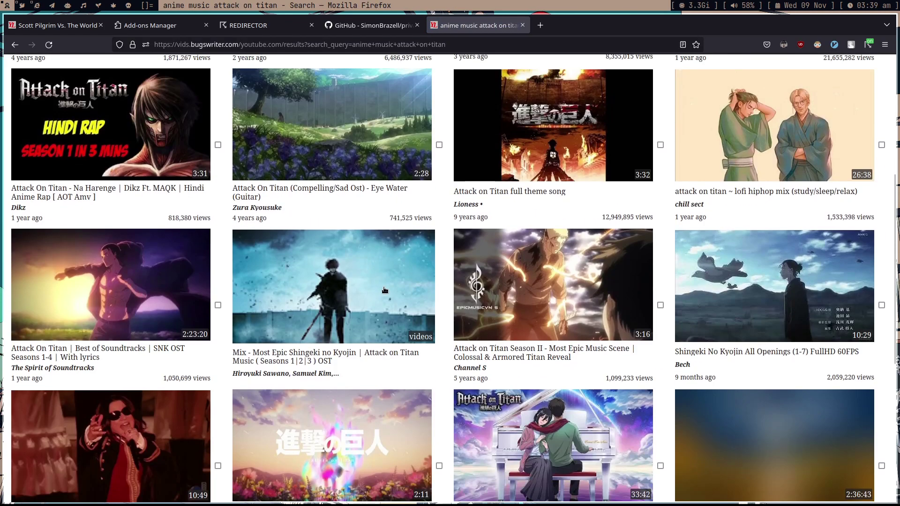
{"action": "scroll", "coordinate": [328, 305], "scroll_direction": "up", "scroll_amount": 2}
{"action": "left_click", "coordinate": [378, 371]}
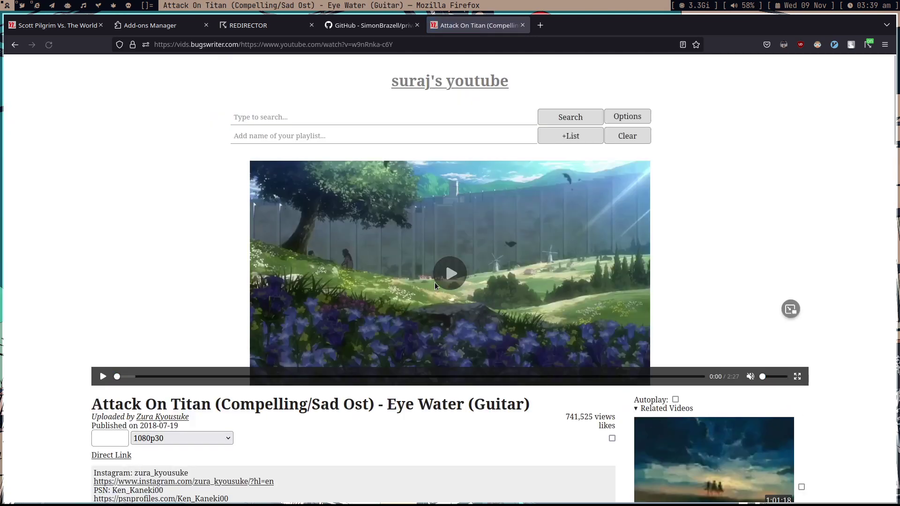
{"action": "left_click", "coordinate": [434, 282]}
{"action": "left_click", "coordinate": [263, 376]}
{"action": "left_click", "coordinate": [468, 377]}
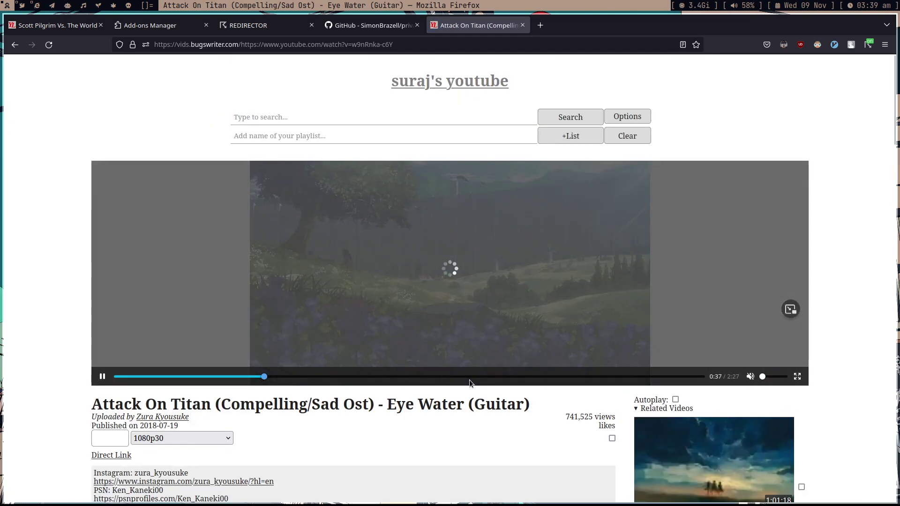
{"action": "scroll", "coordinate": [443, 429], "scroll_direction": "down", "scroll_amount": 5}
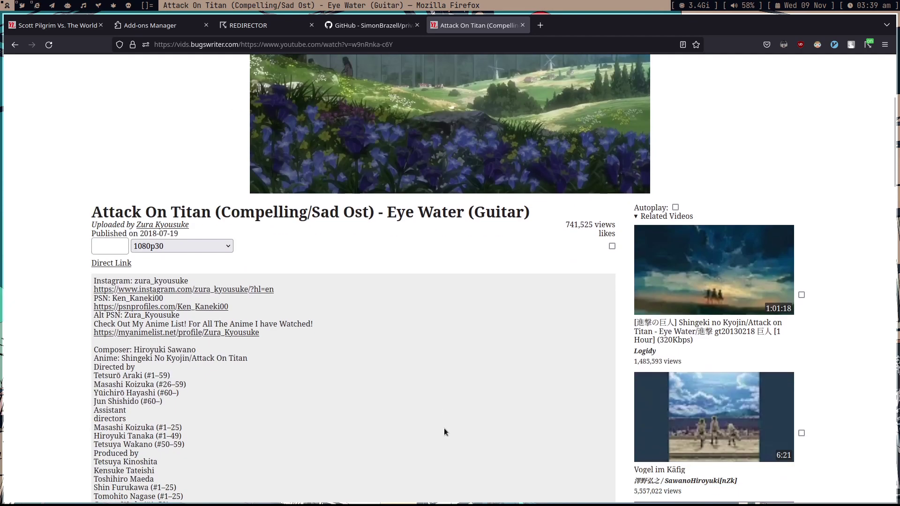
{"action": "scroll", "coordinate": [449, 299], "scroll_direction": "up", "scroll_amount": 5}
{"action": "left_click", "coordinate": [467, 327]}
- Browse the description, comments and Related Videos list, then open a blank tab
{"action": "scroll", "coordinate": [498, 460], "scroll_direction": "down", "scroll_amount": 10}
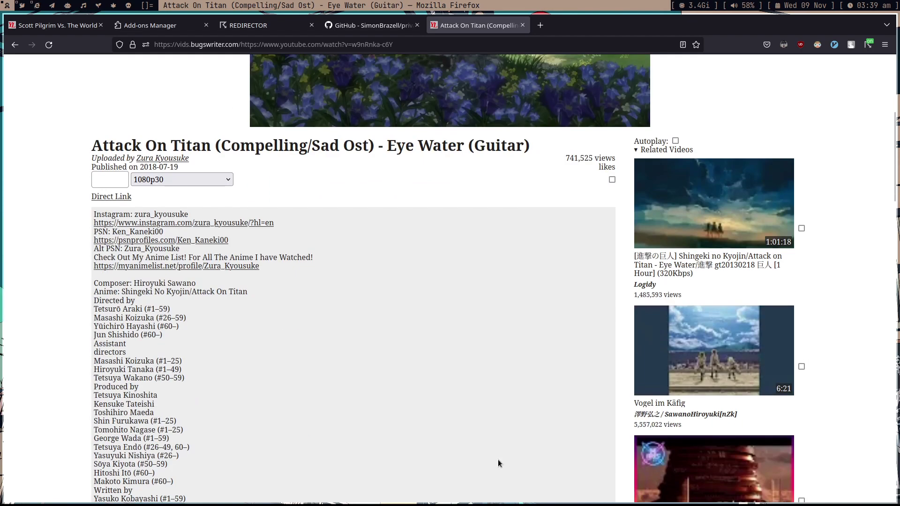
{"action": "scroll", "coordinate": [497, 460], "scroll_direction": "up", "scroll_amount": 10}
{"action": "scroll", "coordinate": [523, 457], "scroll_direction": "down", "scroll_amount": 3}
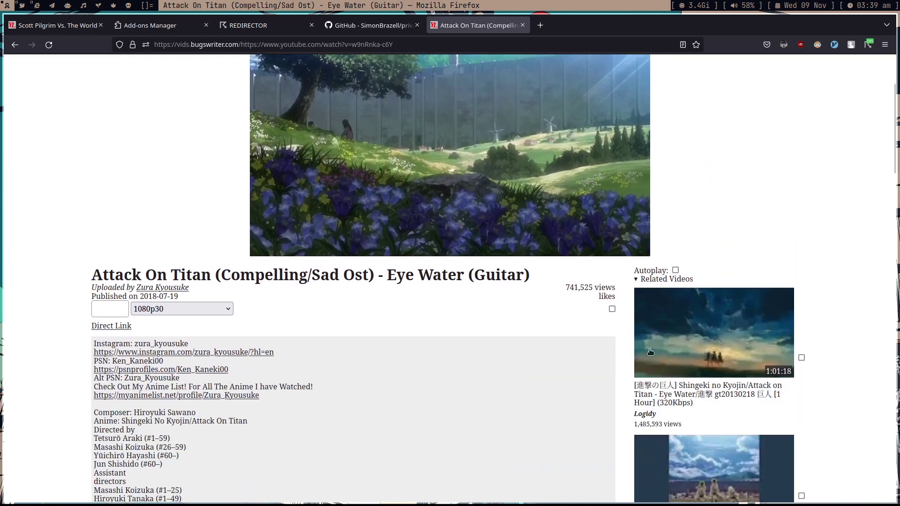
{"action": "left_click", "coordinate": [637, 279]}
{"action": "left_click", "coordinate": [638, 279]}
{"action": "scroll", "coordinate": [499, 406], "scroll_direction": "down", "scroll_amount": 15}
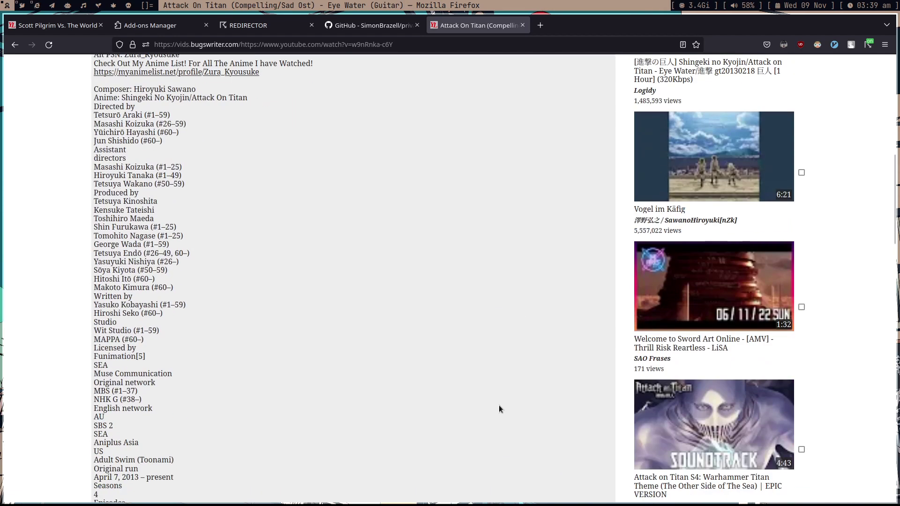
{"action": "scroll", "coordinate": [499, 406], "scroll_direction": "down", "scroll_amount": 3}
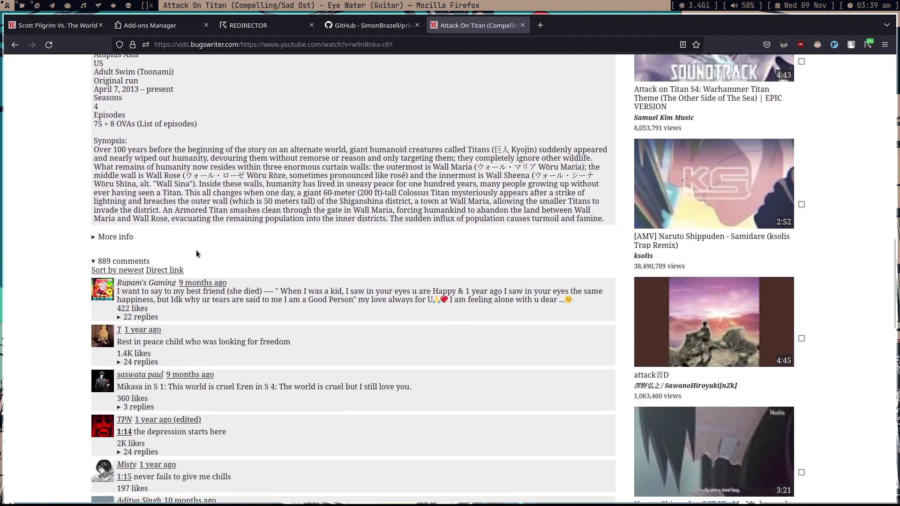
{"action": "scroll", "coordinate": [196, 249], "scroll_direction": "up", "scroll_amount": 20}
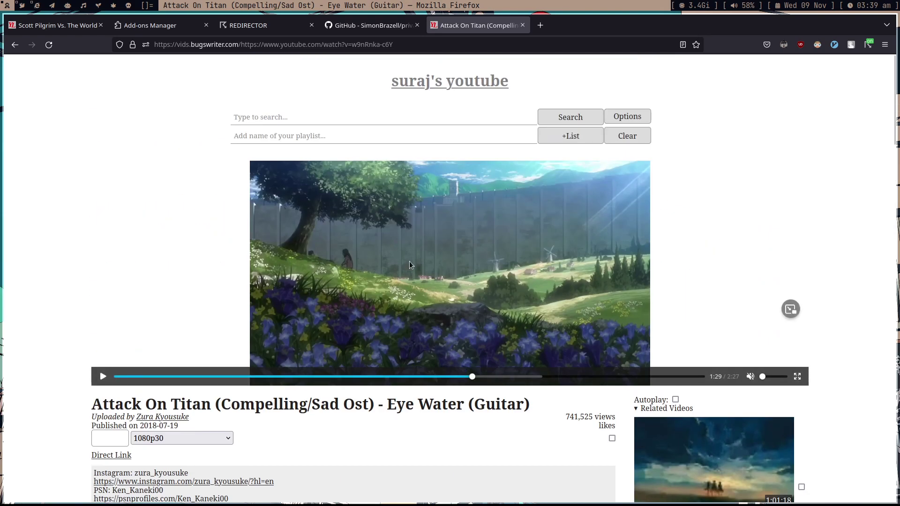
{"action": "left_click", "coordinate": [540, 26]}
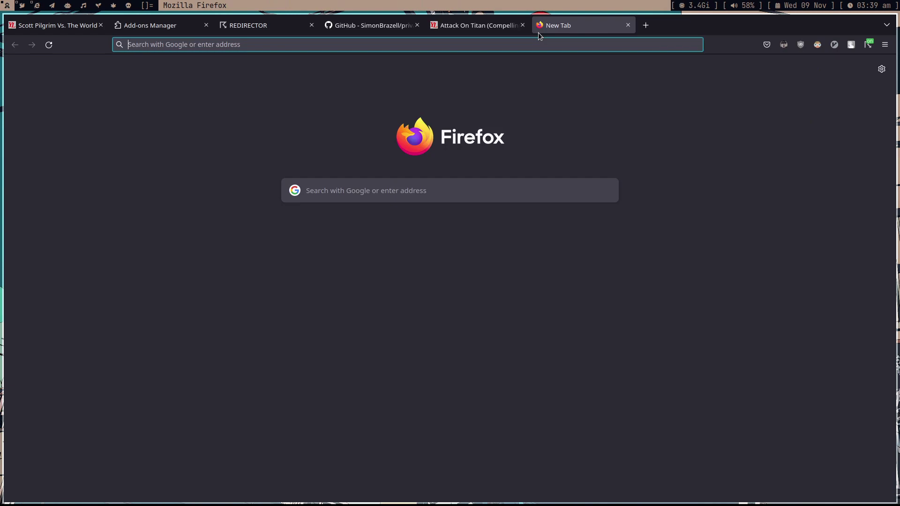
- Load Piped at piped.kavin.rocks, type a 'scott' search, then reload the feed instead
{"action": "type", "text": "piped.kavin.rocks/"}
{"action": "key", "text": "Return"}
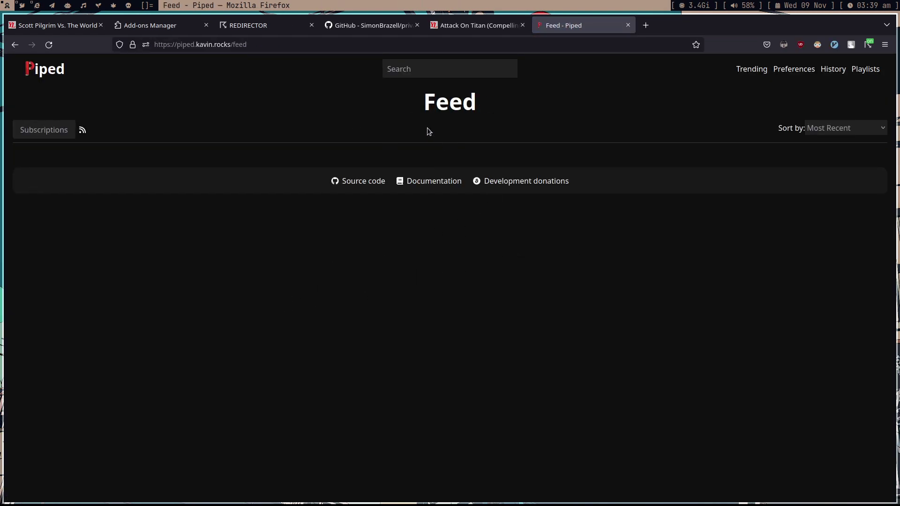
{"action": "left_click", "coordinate": [423, 69]}
{"action": "type", "text": "scoot"}
{"action": "key", "text": "ctrl+a"}
{"action": "type", "text": "scott"}
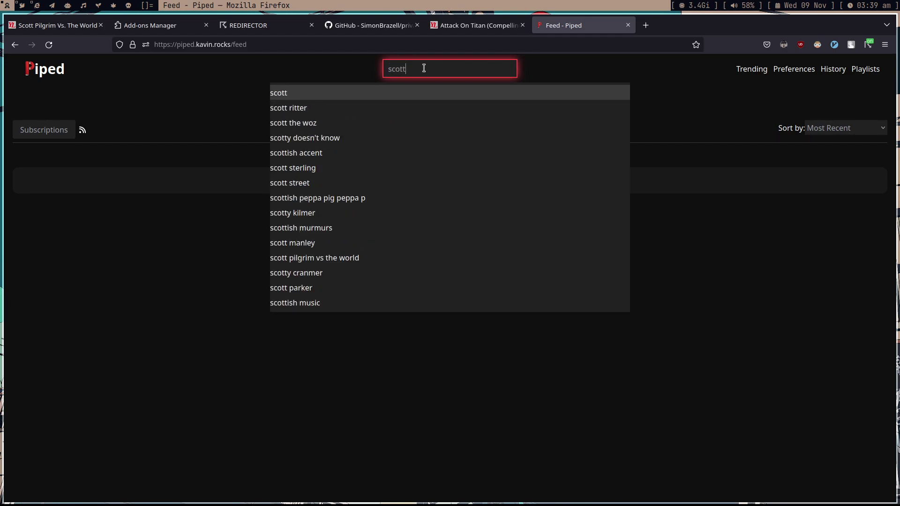
{"action": "key", "text": "F5"}
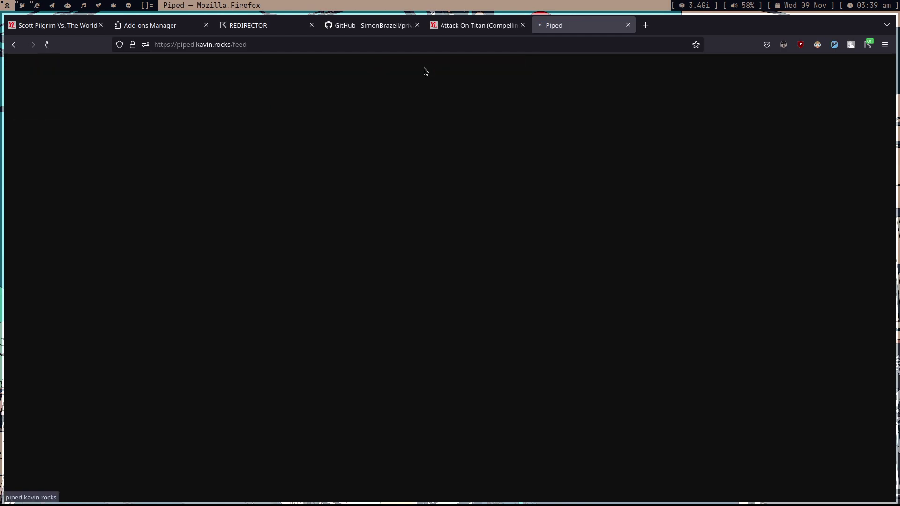
- Google 'invidious project instance' in a new tab
{"action": "left_click", "coordinate": [646, 28]}
{"action": "type", "text": "invidious project instance youtube"}
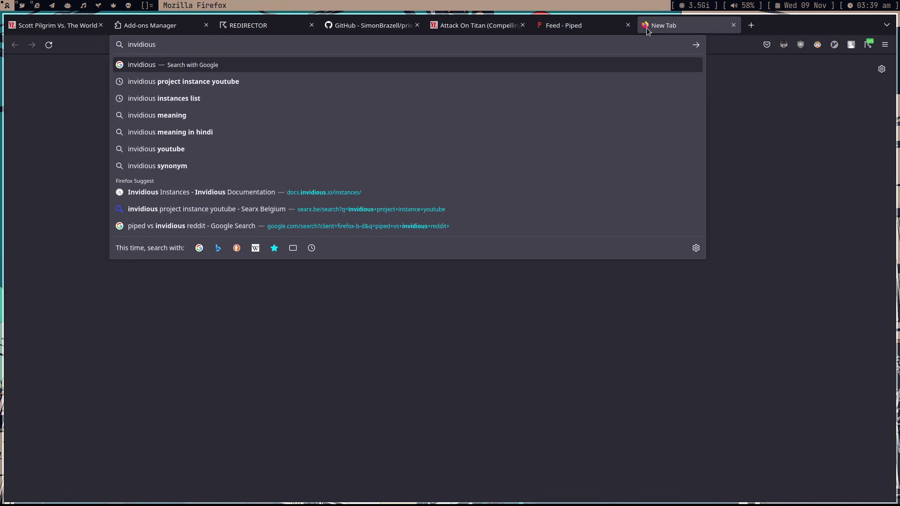
{"action": "key", "text": "Down"}
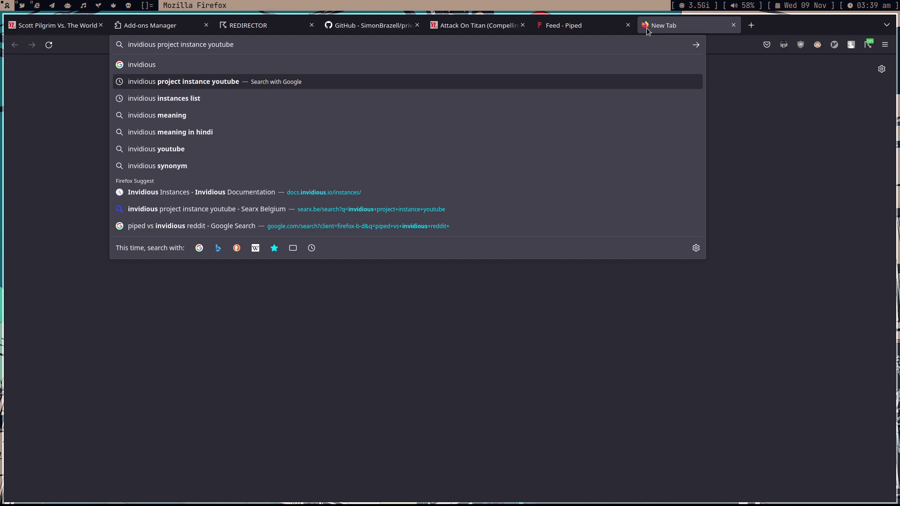
{"action": "key", "text": "ctrl+BackSpace"}
{"action": "key", "text": "Return"}
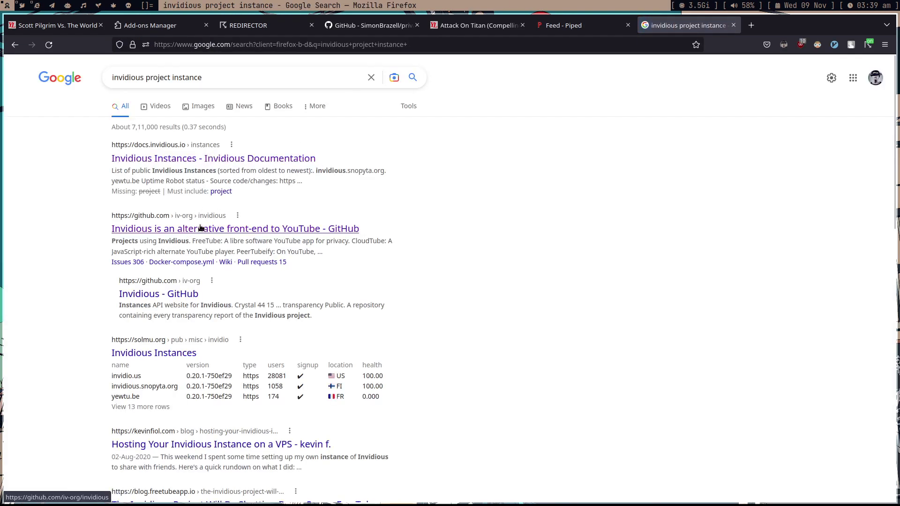
- Open the iv-org/invidious GitHub repository result, then close that page
{"action": "scroll", "coordinate": [204, 234], "scroll_direction": "down", "scroll_amount": 4}
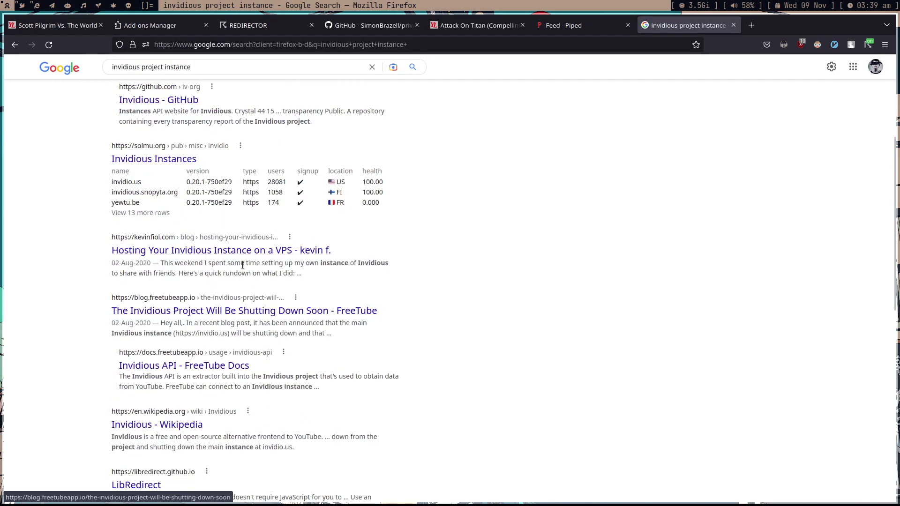
{"action": "scroll", "coordinate": [255, 289], "scroll_direction": "up", "scroll_amount": 4}
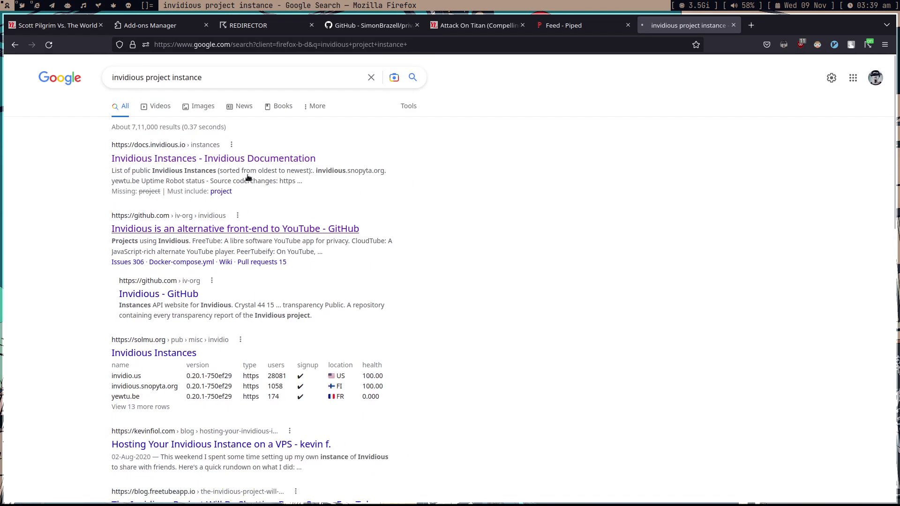
{"action": "left_click", "coordinate": [196, 228]}
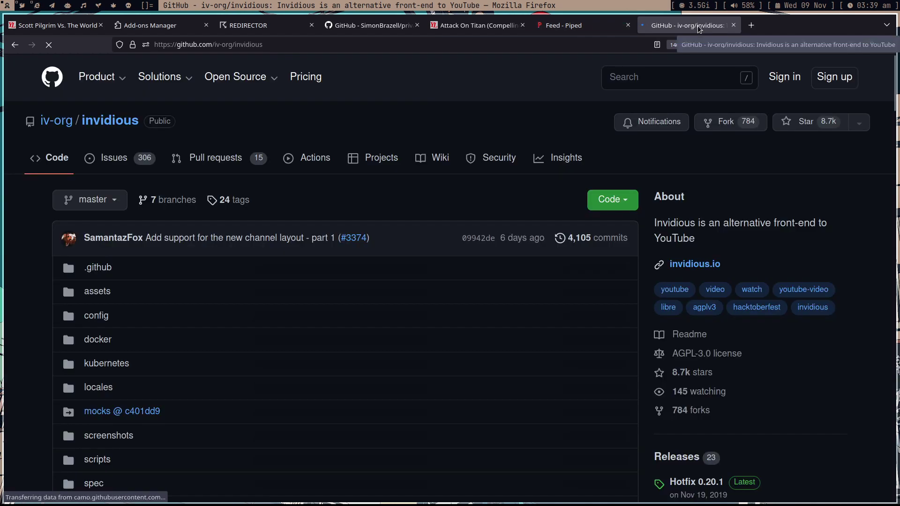
{"action": "key", "text": "ctrl+w"}
- Search Piped for 'attack on titan', then switch to the privacy-redirect GitHub tab
{"action": "left_click", "coordinate": [444, 65]}
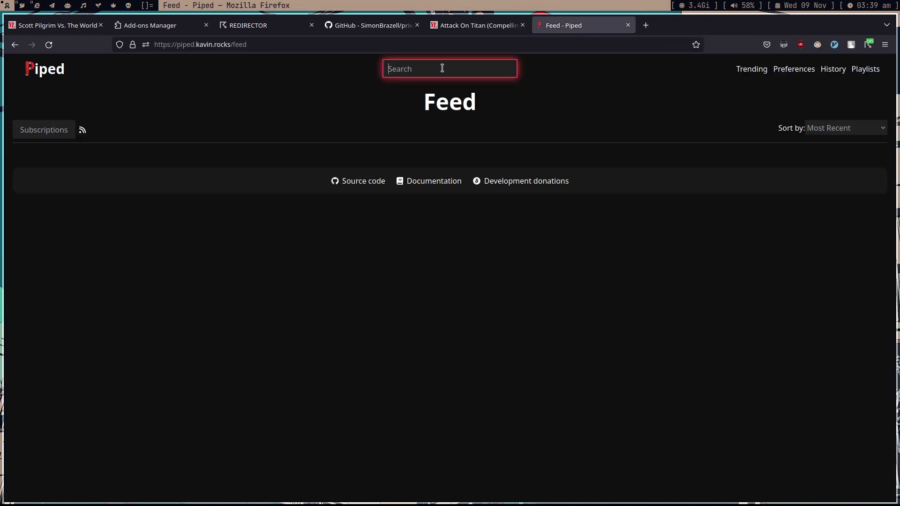
{"action": "type", "text": "at"}
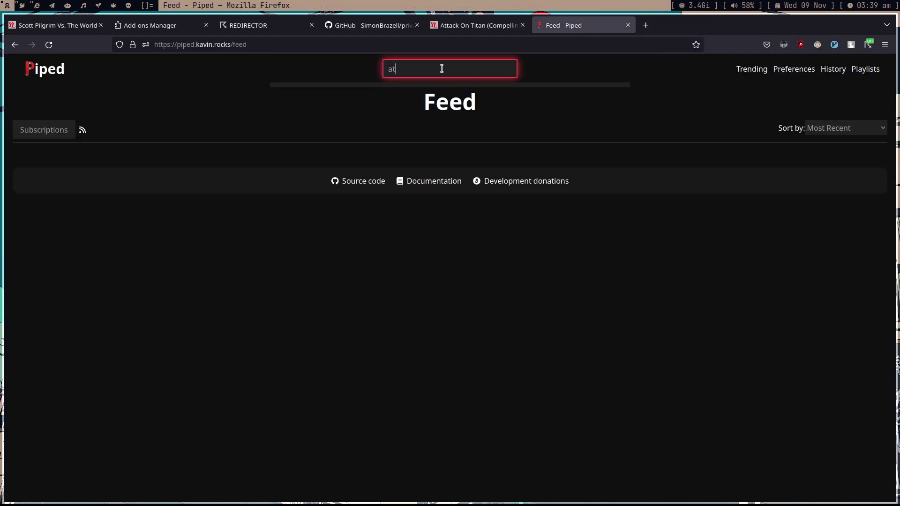
{"action": "type", "text": "tack on titna"}
{"action": "key", "text": "BackSpace"}
{"action": "key", "text": "BackSpace"}
{"action": "type", "text": "an"}
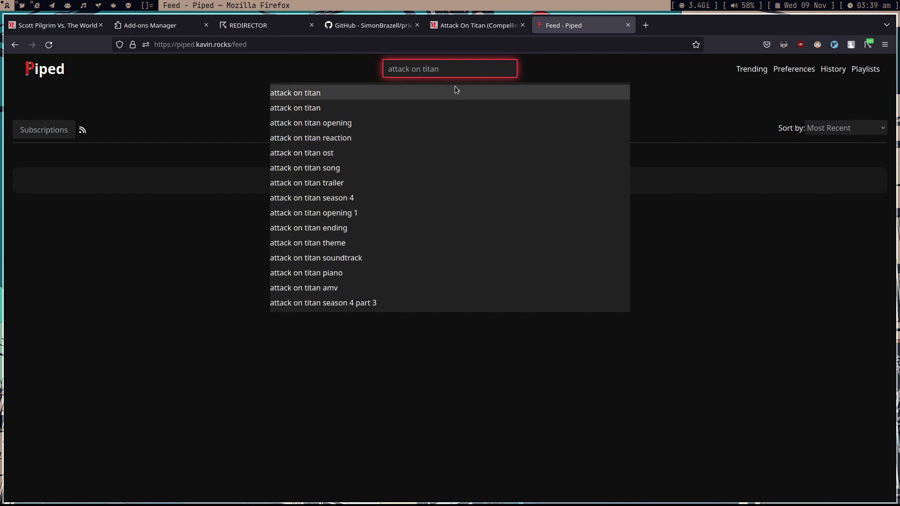
{"action": "key", "text": "Return"}
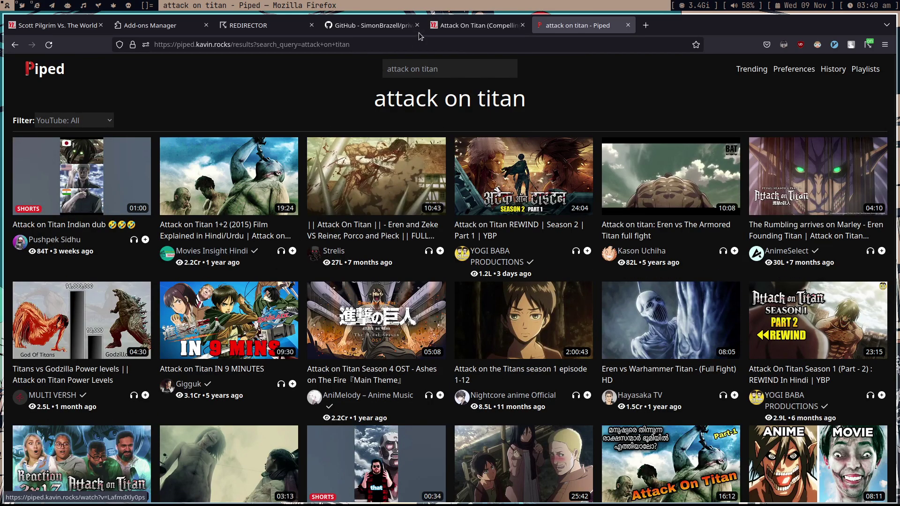
{"action": "left_click", "coordinate": [371, 25]}
- Move the Scott Pilgrim video tab to sit after the Attack On Titan tab
{"action": "left_click", "coordinate": [138, 21]}
{"action": "left_click", "coordinate": [56, 25]}
{"action": "left_click_drag", "start_coordinate": [56, 25], "coordinate": [478, 26]}
{"action": "scroll", "coordinate": [430, 282], "scroll_direction": "down", "scroll_amount": 10}
{"action": "scroll", "coordinate": [438, 390], "scroll_direction": "up", "scroll_amount": 10}
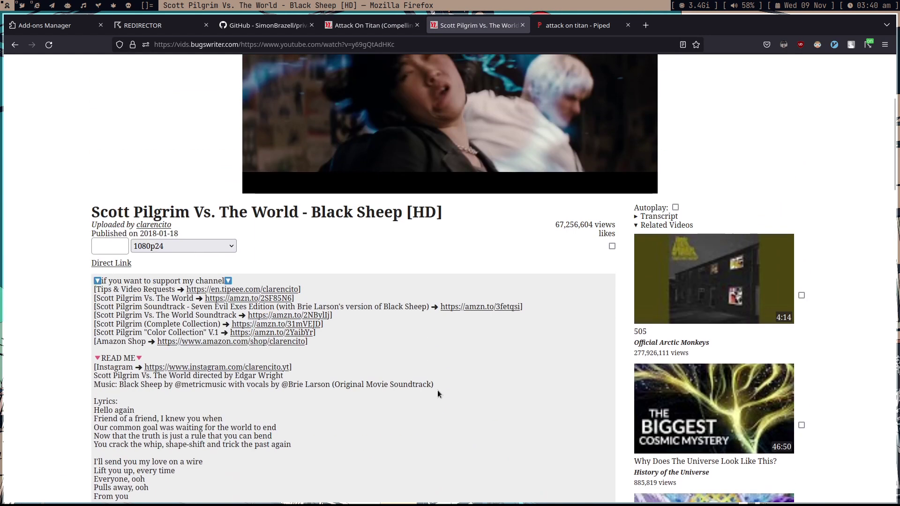
{"action": "scroll", "coordinate": [525, 314], "scroll_direction": "down", "scroll_amount": 9}
- Play the Iruma-kun Season 3 Episode 05 video, then open Piped's Eren and Zeke fight
{"action": "left_click", "coordinate": [637, 365]}
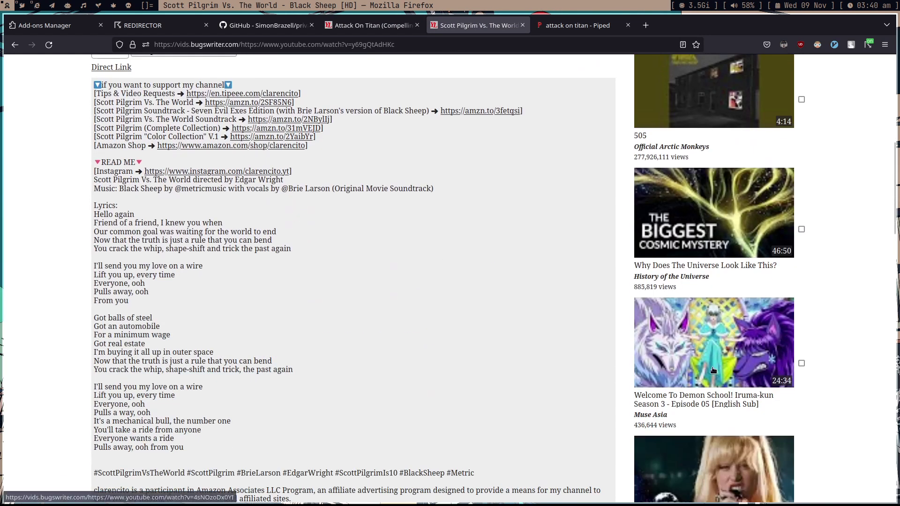
{"action": "scroll", "coordinate": [417, 366], "scroll_direction": "up", "scroll_amount": 10}
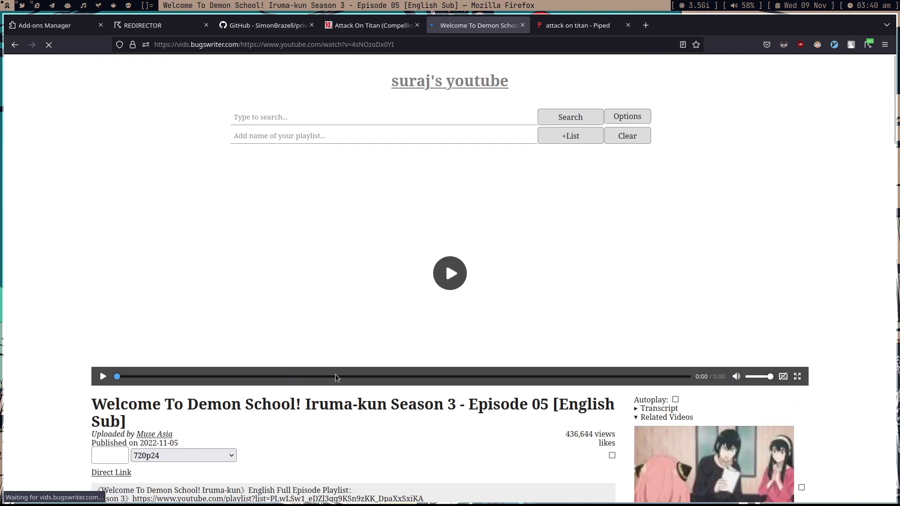
{"action": "left_click", "coordinate": [329, 377]}
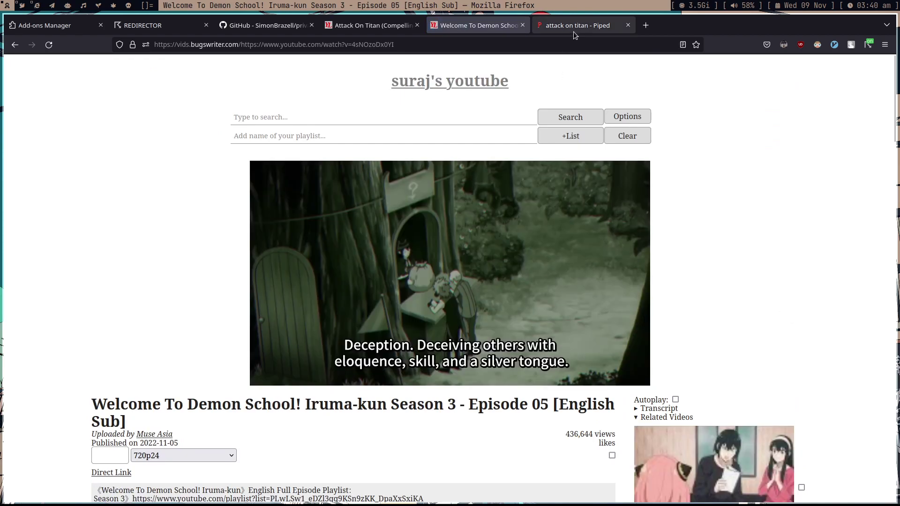
{"action": "key", "text": "ctrl+Tab"}
{"action": "left_click", "coordinate": [382, 370]}
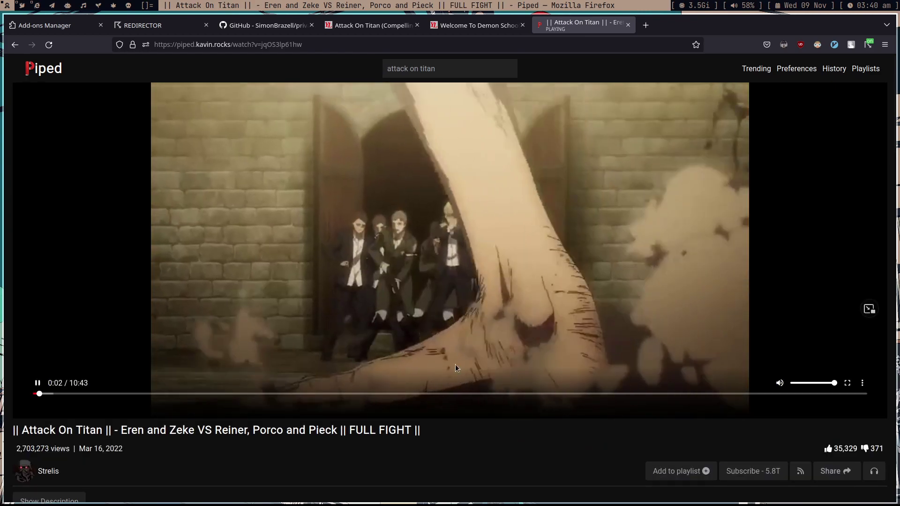
- Jump the Piped fight video to around its middle, glancing at the Demon School episode tab
{"action": "left_click", "coordinate": [461, 394]}
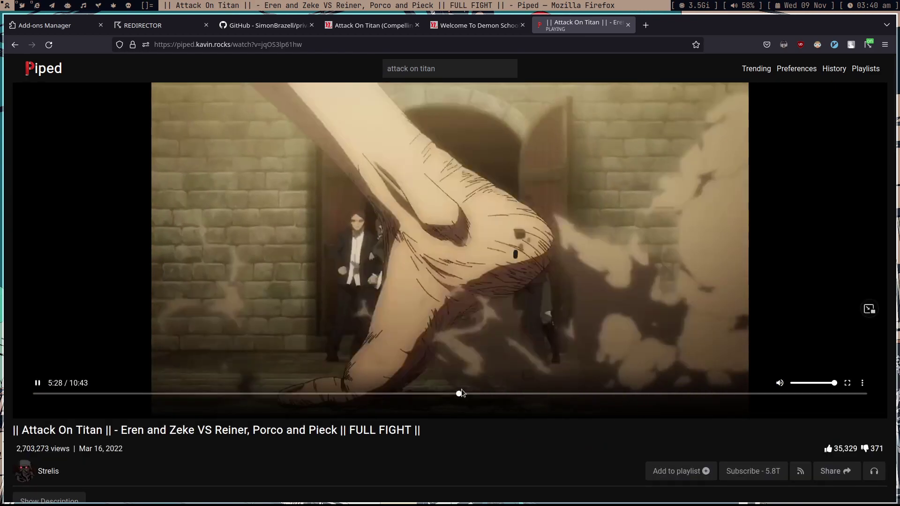
{"action": "key", "text": "ctrl+shift+Tab"}
{"action": "scroll", "coordinate": [398, 321], "scroll_direction": "down", "scroll_amount": 10}
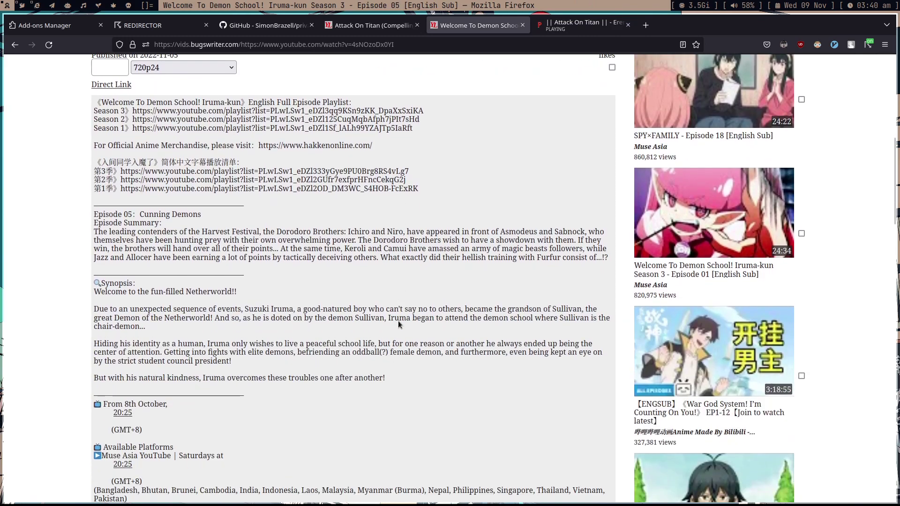
{"action": "scroll", "coordinate": [401, 317], "scroll_direction": "up", "scroll_amount": 15}
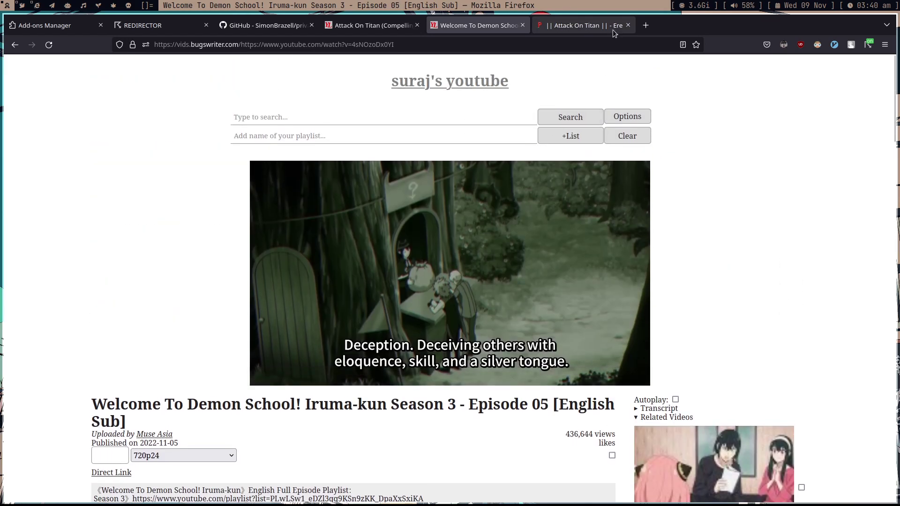
{"action": "left_click", "coordinate": [614, 29]}
{"action": "scroll", "coordinate": [428, 300], "scroll_direction": "down", "scroll_amount": 4}
{"action": "scroll", "coordinate": [452, 181], "scroll_direction": "up", "scroll_amount": 2}
{"action": "scroll", "coordinate": [453, 181], "scroll_direction": "up", "scroll_amount": 3}
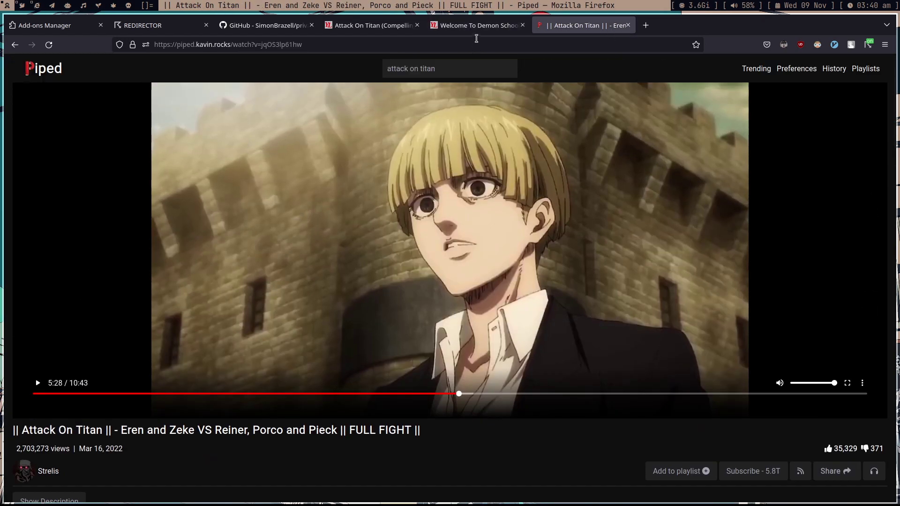
- Compare with the Demon School tab, skip the fight video to 6:19, then bring up the tmux workspace
{"action": "left_click", "coordinate": [468, 28]}
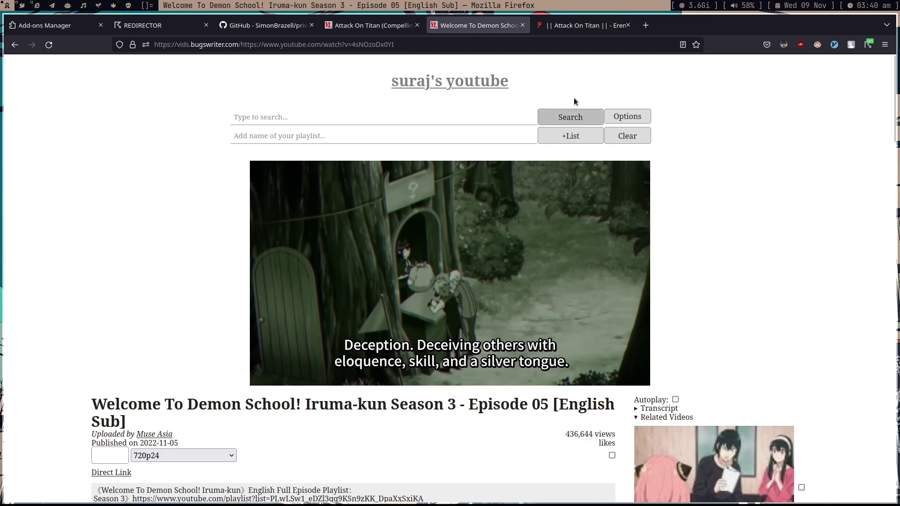
{"action": "left_click", "coordinate": [592, 27]}
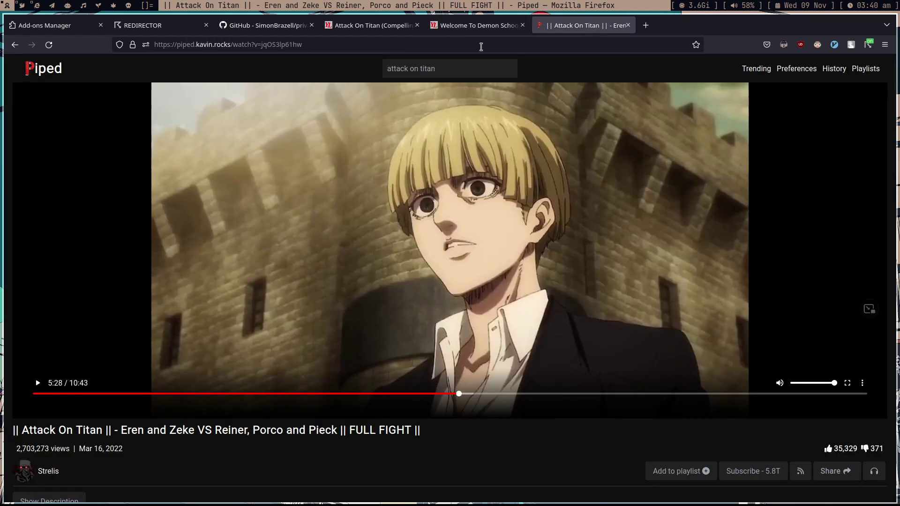
{"action": "scroll", "coordinate": [406, 320], "scroll_direction": "down", "scroll_amount": 4}
{"action": "scroll", "coordinate": [405, 321], "scroll_direction": "up", "scroll_amount": 4}
{"action": "left_click", "coordinate": [525, 394]}
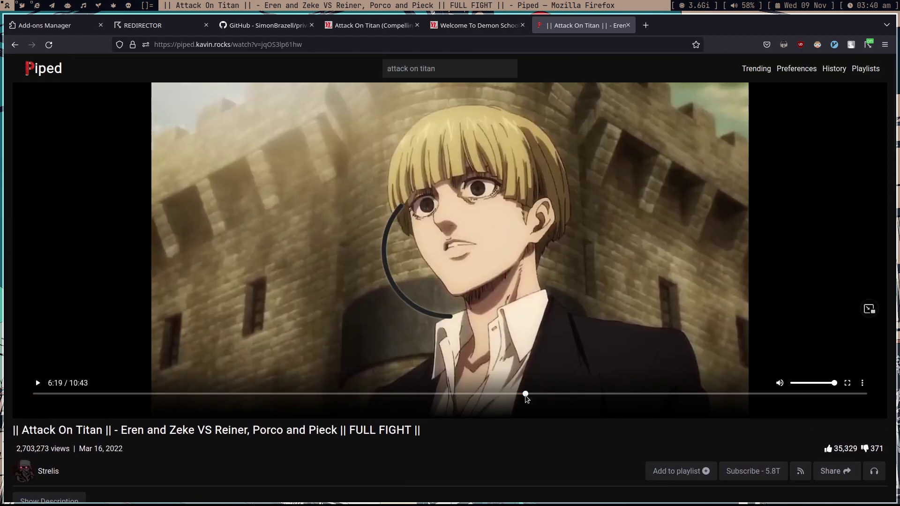
{"action": "left_click", "coordinate": [22, 4]}
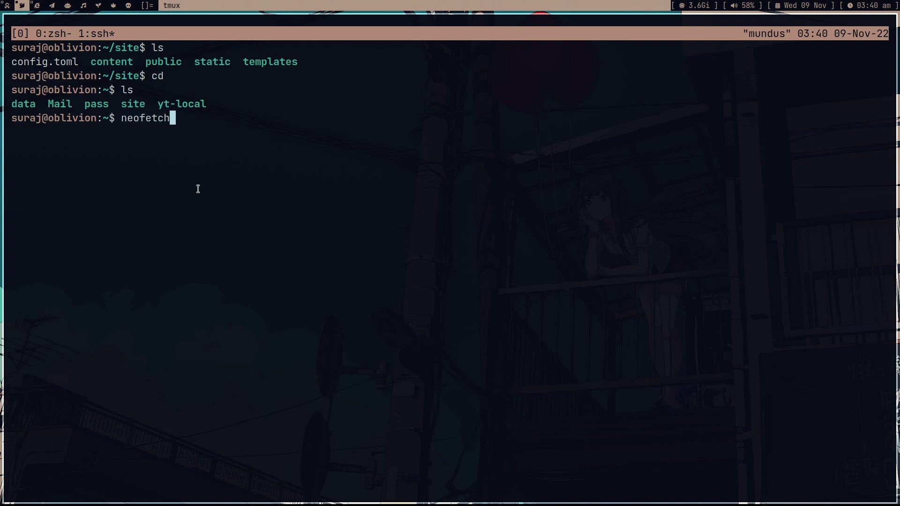
- Run neofetch to show the Debian 11 / AMD EPYC summary, then glance at the Demon School tab
{"action": "key", "text": "Return"}
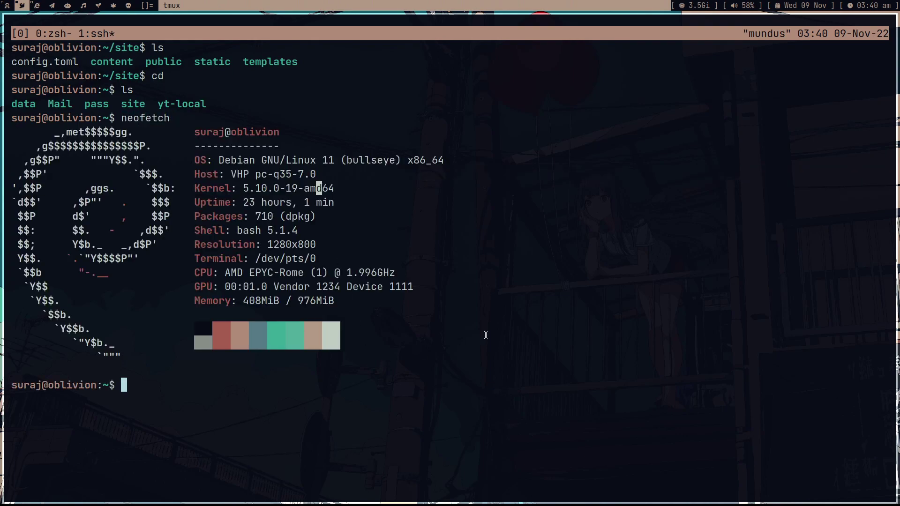
{"action": "key", "text": "super+1"}
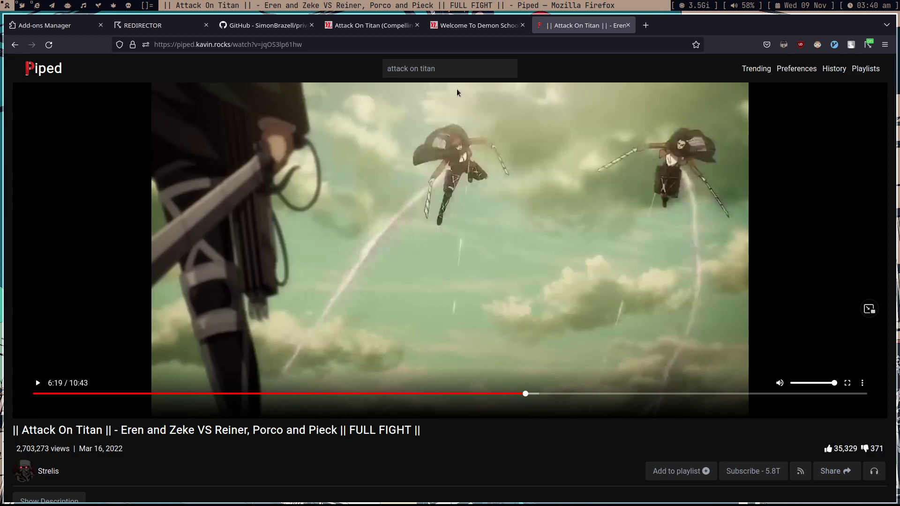
{"action": "left_click", "coordinate": [473, 25]}
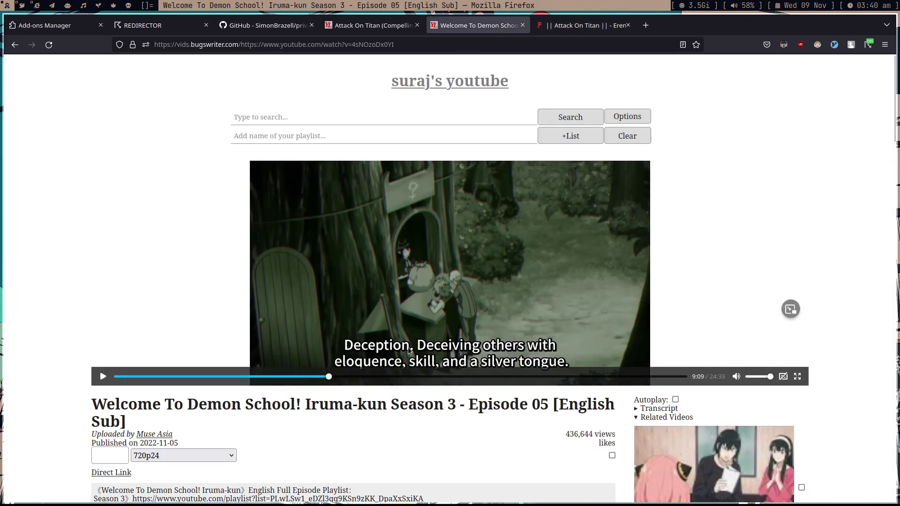
- Back in tmux, clear the screen and list the home folder contents with ls
{"action": "key", "text": "super+2"}
{"action": "key", "text": "ctrl+l"}
{"action": "type", "text": "ls"}
{"action": "key", "text": "Return"}
{"action": "type", "text": "cd"}
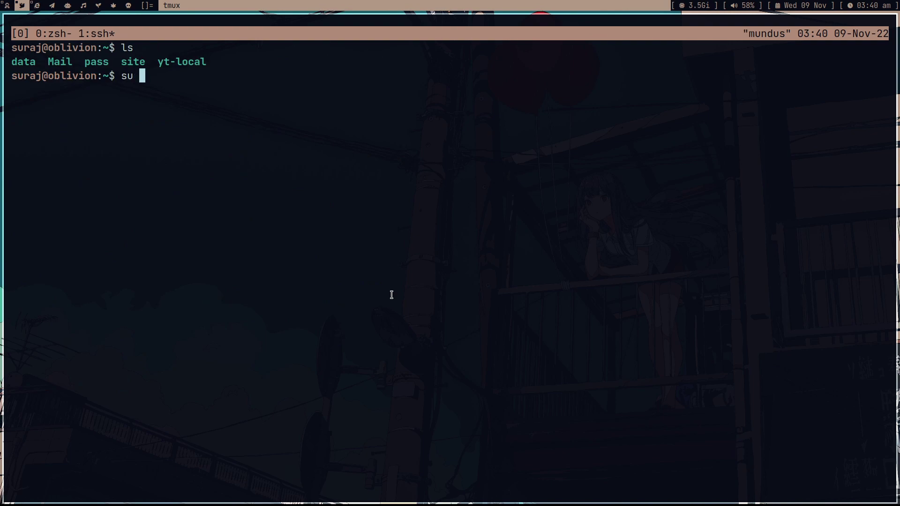
- Become root with su root and move to root's home folder on a cleared screen
{"action": "key", "text": "BackSpace"}
{"action": "key", "text": "BackSpace"}
{"action": "key", "text": "BackSpace"}
{"action": "key", "text": "BackSpace"}
{"action": "key", "text": "BackSpace"}
{"action": "type", "text": "root"}
{"action": "key", "text": "Return"}
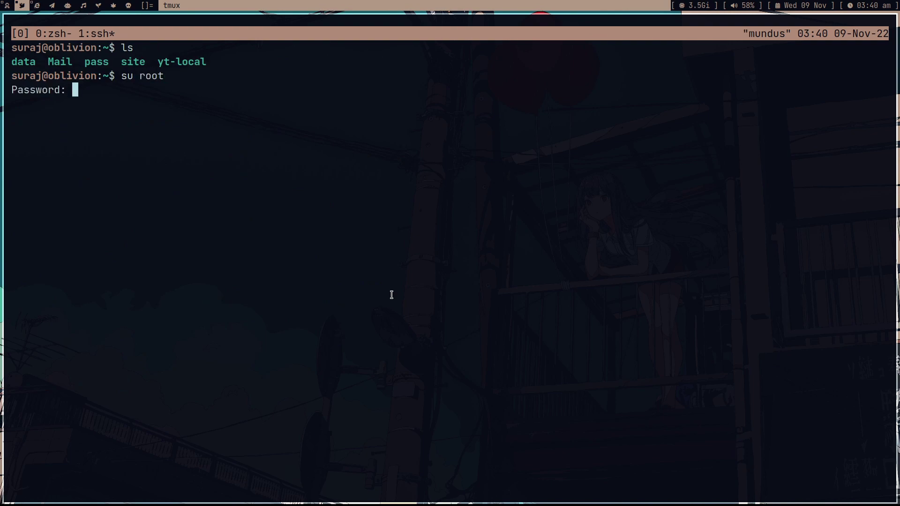
{"action": "key", "text": "Return"}
{"action": "key", "text": "ctrl+l"}
{"action": "type", "text": "cd"}
{"action": "key", "text": "Return"}
- Go into /etc/systemd/system and list the systemd unit files
{"action": "type", "text": "cd /etc/sy"}
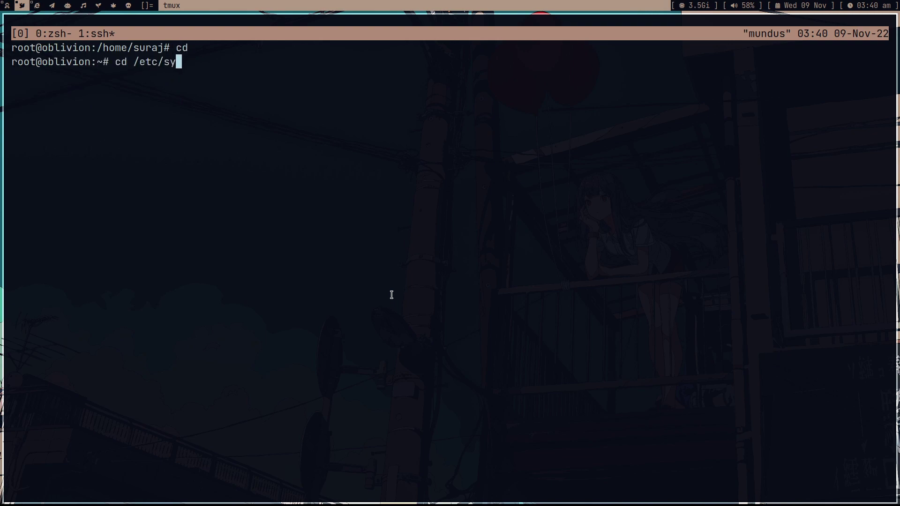
{"action": "type", "text": "stemd/"}
{"action": "key", "text": "Return"}
{"action": "type", "text": "ls"}
{"action": "key", "text": "Return"}
{"action": "type", "text": "cd system"}
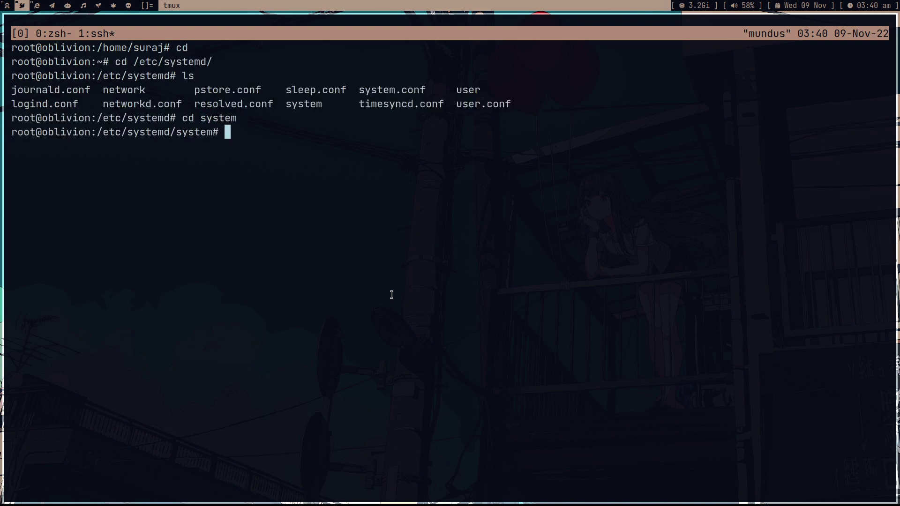
{"action": "key", "text": "Return"}
{"action": "key", "text": "ctrl+l"}
{"action": "type", "text": "ls"}
{"action": "key", "text": "Return"}
- Open yt-local.service in vim and read its Documentation, [Service], User and ExecStart lines
{"action": "type", "text": "vim yt-"}
{"action": "key", "text": "Tab"}
{"action": "type", "text": "l"}
{"action": "key", "text": "Return"}
{"action": "key", "text": "j"}
{"action": "key", "text": "k"}
{"action": "key", "text": "k"}
{"action": "key", "text": "k"}
{"action": "key", "text": "k"}
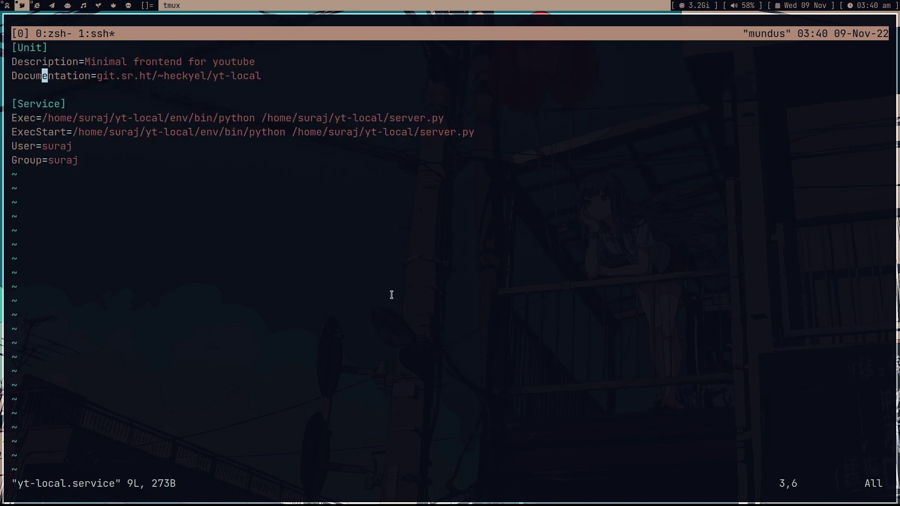
{"action": "key", "text": "j"}
{"action": "key", "text": "j"}
{"action": "key", "text": "j"}
{"action": "key", "text": "j"}
{"action": "key", "text": "l"}
{"action": "key", "text": "l"}
{"action": "key", "text": "l"}
{"action": "key", "text": "l"}
{"action": "key", "text": "l"}
{"action": "key", "text": "l"}
{"action": "key", "text": "l"}
{"action": "key", "text": "l"}
{"action": "key", "text": "l"}
{"action": "key", "text": "l"}
{"action": "key", "text": "l"}
{"action": "key", "text": "l"}
{"action": "key", "text": "l"}
{"action": "key", "text": "l"}
{"action": "key", "text": "l"}
{"action": "key", "text": "l"}
{"action": "key", "text": "l"}
{"action": "key", "text": "l"}
{"action": "key", "text": "l"}
{"action": "key", "text": "l"}
{"action": "key", "text": "l"}
{"action": "key", "text": "l"}
{"action": "key", "text": "l"}
{"action": "key", "text": "l"}
{"action": "key", "text": "l"}
{"action": "key", "text": "l"}
{"action": "key", "text": "l"}
{"action": "key", "text": "l"}
{"action": "key", "text": "l"}
{"action": "key", "text": "l"}
{"action": "key", "text": "l"}
{"action": "key", "text": "h"}
{"action": "key", "text": "h"}
{"action": "key", "text": "h"}
{"action": "key", "text": "h"}
{"action": "key", "text": "h"}
{"action": "key", "text": "h"}
{"action": "key", "text": "h"}
{"action": "key", "text": "h"}
{"action": "key", "text": "h"}
{"action": "key", "text": "h"}
{"action": "key", "text": "h"}
{"action": "key", "text": "h"}
{"action": "key", "text": "h"}
{"action": "key", "text": "h"}
{"action": "key", "text": "h"}
{"action": "key", "text": "h"}
{"action": "key", "text": "b"}
{"action": "key", "text": "b"}
{"action": "key", "text": "b"}
{"action": "key", "text": "b"}
{"action": "key", "text": "b"}
{"action": "key", "text": "b"}
{"action": "key", "text": "b"}
{"action": "key", "text": "b"}
{"action": "key", "text": "k"}
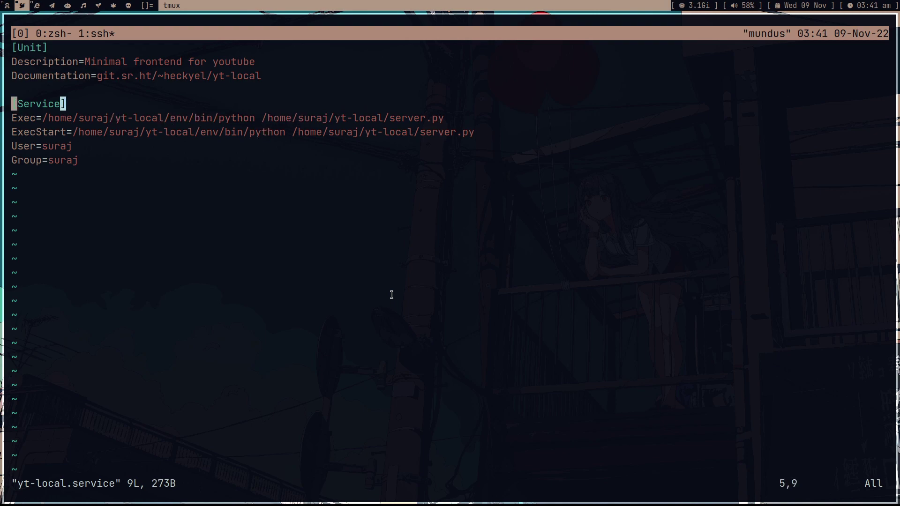
{"action": "key", "text": "j"}
{"action": "key", "text": "j"}
{"action": "key", "text": "j"}
{"action": "key", "text": "k"}
{"action": "key", "text": "k"}
{"action": "key", "text": "k"}
{"action": "key", "text": "k"}
{"action": "key", "text": "k"}
{"action": "key", "text": "k"}
{"action": "key", "text": "k"}
{"action": "key", "text": "j"}
{"action": "key", "text": "j"}
{"action": "key", "text": "j"}
{"action": "key", "text": "j"}
{"action": "key", "text": "j"}
{"action": "key", "text": "j"}
{"action": "key", "text": "j"}
{"action": "key", "text": "k"}
{"action": "key", "text": "k"}
{"action": "key", "text": "k"}
{"action": "key", "text": "k"}
{"action": "key", "text": "k"}
{"action": "key", "text": "k"}
- Quit vim without changes and return to the root shell prompt
{"action": "type", "text": ":q"}
{"action": "key", "text": "Return"}
{"action": "key", "text": "Up"}
{"action": "key", "text": "Down"}
- Abandon the half-typed systemctl command and return to root's home folder
{"action": "type", "text": "system"}
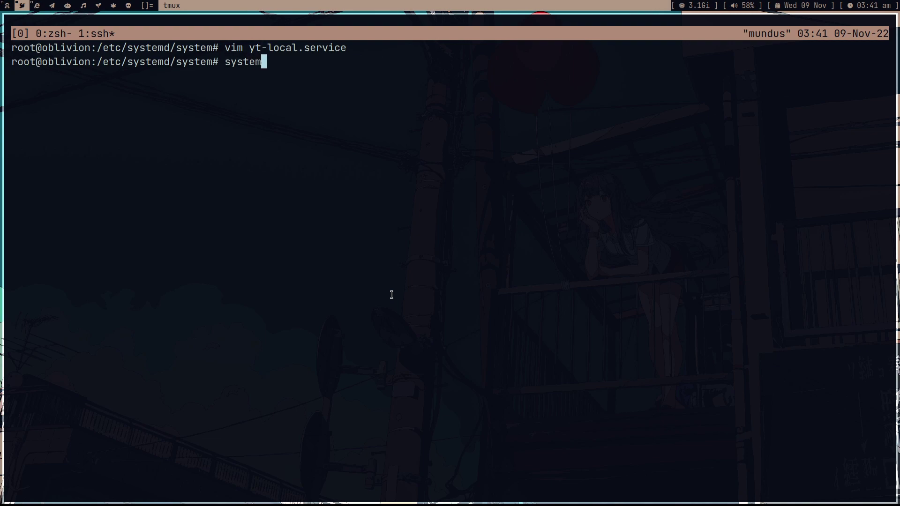
{"action": "type", "text": "ctl ctl"}
{"action": "key", "text": "BackSpace"}
{"action": "key", "text": "BackSpace"}
{"action": "key", "text": "BackSpace"}
{"action": "type", "text": "re"}
{"action": "key", "text": "BackSpace"}
{"action": "key", "text": "BackSpace"}
{"action": "type", "text": "dae"}
{"action": "key", "text": "ctrl+u"}
{"action": "type", "text": "cd"}
{"action": "key", "text": "Return"}
- Go into /etc/nginx/sites-available and list the available site configs
{"action": "type", "text": "ls"}
{"action": "key", "text": "Return"}
{"action": "type", "text": "cd /et"}
{"action": "type", "text": "c/nginx/"}
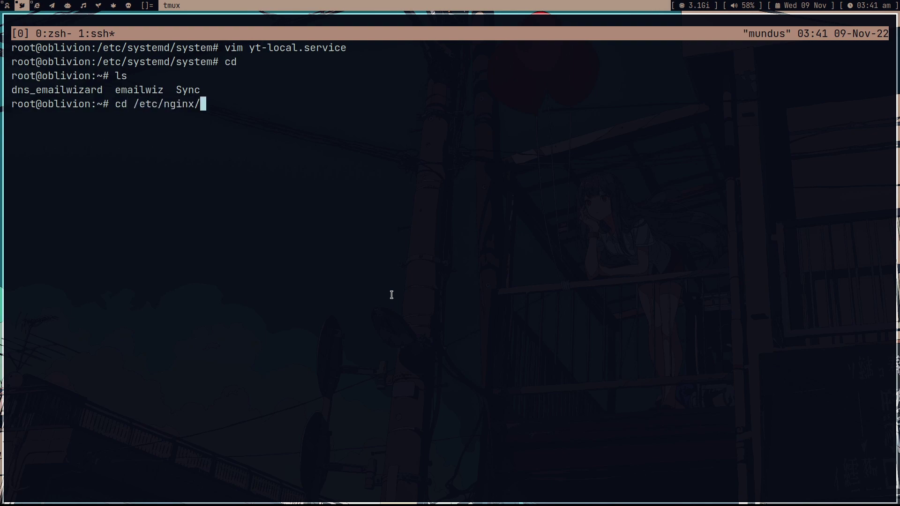
{"action": "key", "text": "Return"}
{"action": "type", "text": "ls"}
{"action": "key", "text": "Return"}
{"action": "type", "text": "cd sites-ava"}
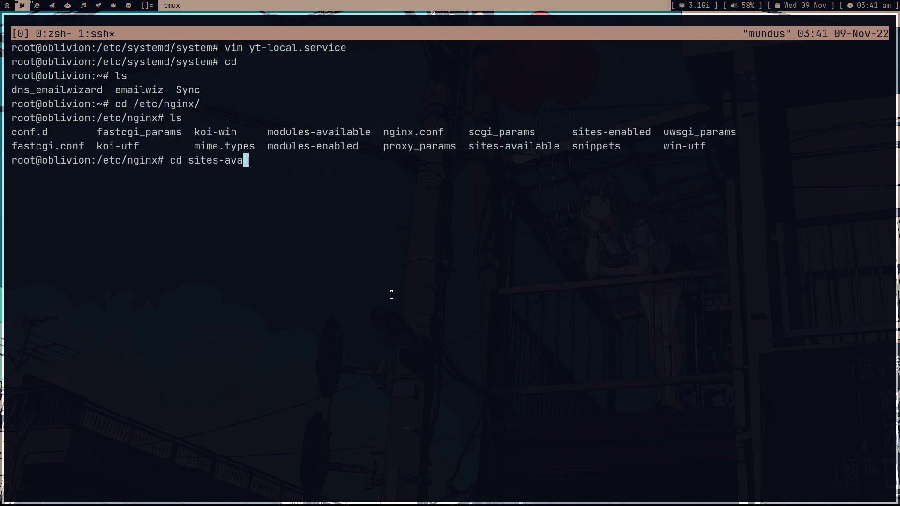
{"action": "key", "text": "Tab"}
{"action": "key", "text": "Return"}
{"action": "type", "text": "ls"}
{"action": "key", "text": "Return"}
- Open the vids site config in vim and read its server_name and auth_basic lines
{"action": "type", "text": "vim "}
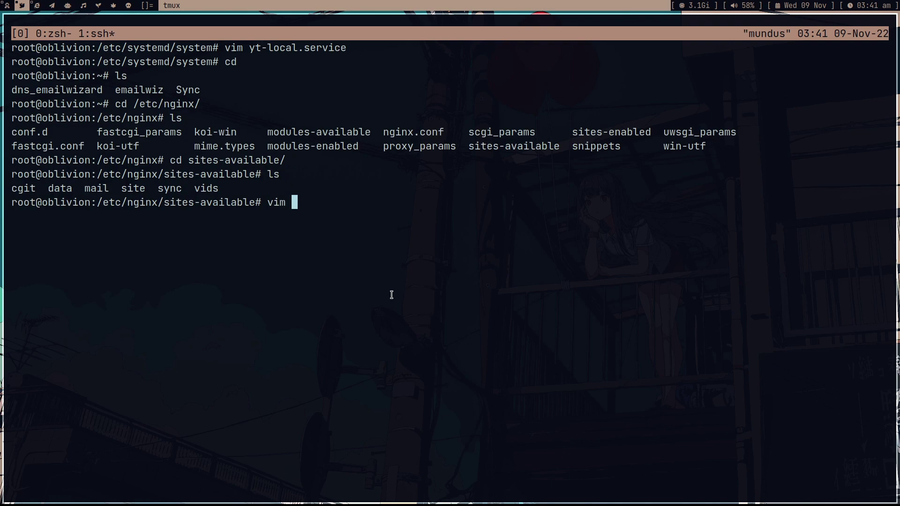
{"action": "type", "text": "vids"}
{"action": "key", "text": "Return"}
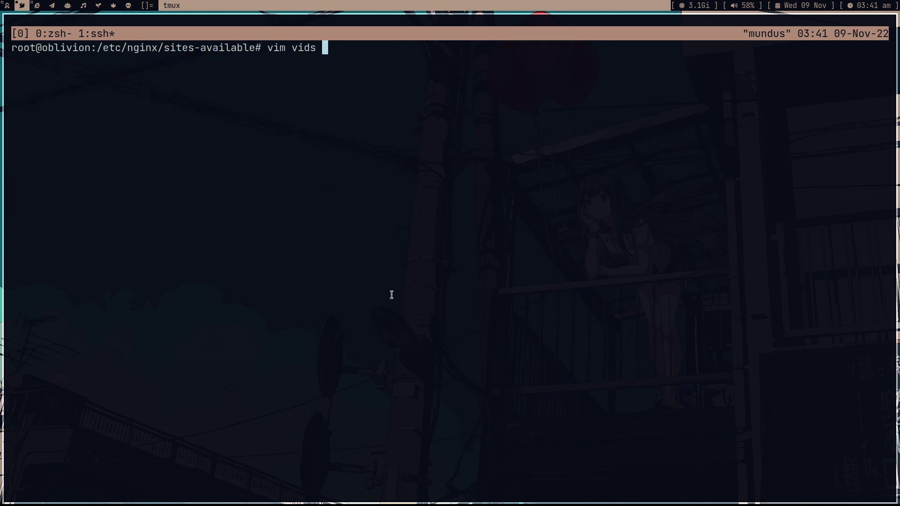
{"action": "key", "text": "j"}
{"action": "key", "text": "k"}
{"action": "key", "text": "k"}
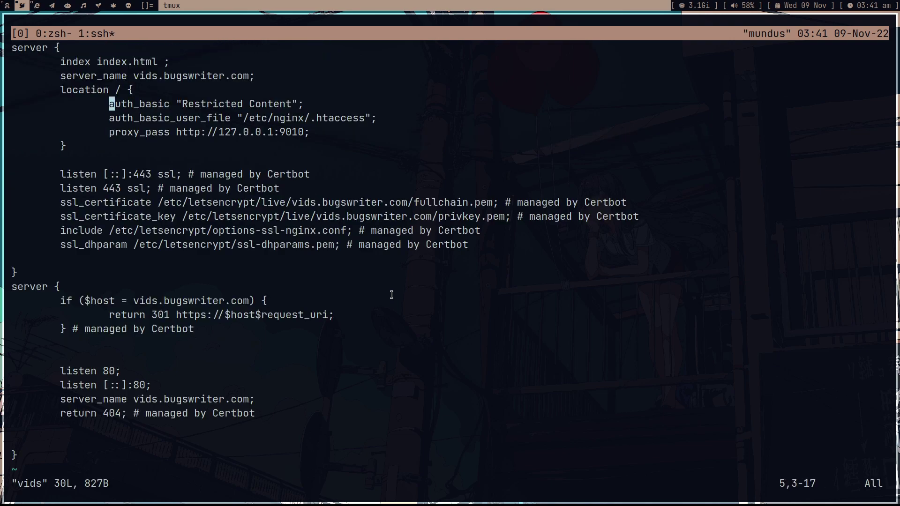
{"action": "key", "text": "k"}
{"action": "key", "text": "k"}
{"action": "key", "text": "l"}
- Inspect the location block and the proxy_pass target 127.0.0.1:9010
{"action": "key", "text": "l"}
{"action": "key", "text": "l"}
{"action": "key", "text": "l"}
{"action": "key", "text": "l"}
{"action": "key", "text": "j"}
{"action": "key", "text": "j"}
{"action": "key", "text": "j"}
{"action": "key", "text": "j"}
{"action": "key", "text": "k"}
{"action": "key", "text": "j"}
{"action": "key", "text": "b"}
{"action": "key", "text": "l"}
{"action": "key", "text": "w"}
{"action": "key", "text": "w"}
{"action": "key", "text": "w"}
{"action": "key", "text": "b"}
{"action": "key", "text": "b"}
{"action": "left_click", "coordinate": [117, 89]}
{"action": "left_click", "coordinate": [86, 87]}
{"action": "left_click", "coordinate": [313, 131]}
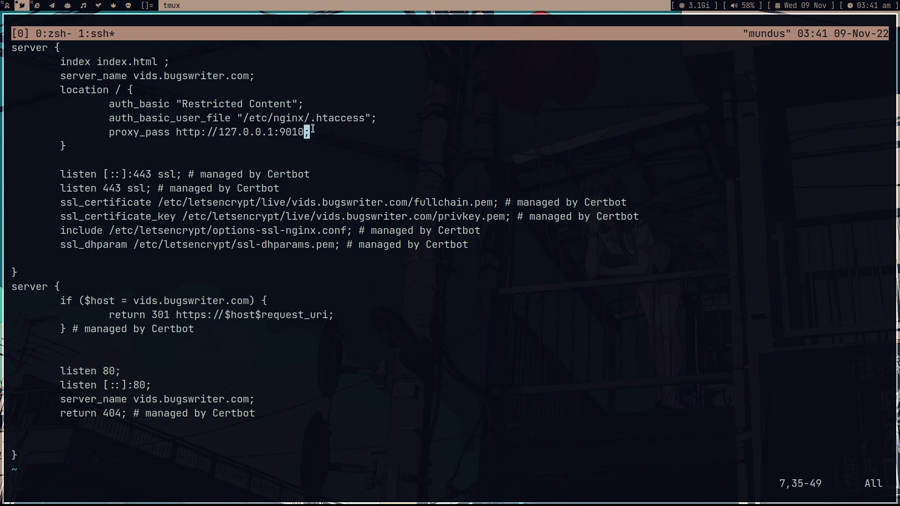
- Quit the vids config, clear the terminal, and return to the Firefox workspace
{"action": "type", "text": ":q"}
{"action": "key", "text": "Return"}
{"action": "key", "text": "ctrl+l"}
{"action": "type", "text": "ls"}
{"action": "key", "text": "Return"}
{"action": "type", "text": "cd"}
{"action": "key", "text": "Return"}
{"action": "type", "text": "c"}
{"action": "key", "text": "ctrl+l"}
{"action": "key", "text": "super+3"}
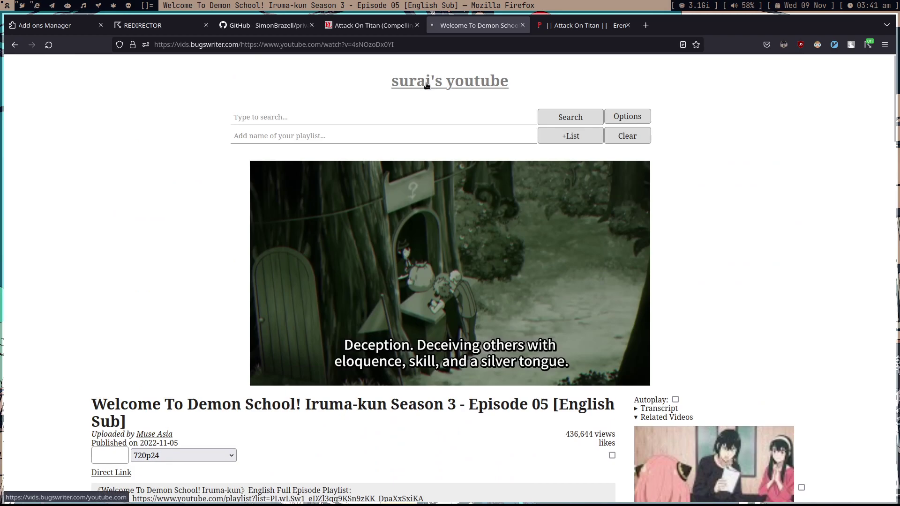
- Open yt-local's Subscriptions feed from its home page, then return to the Piped Attack On Titan tab
{"action": "left_click", "coordinate": [426, 81]}
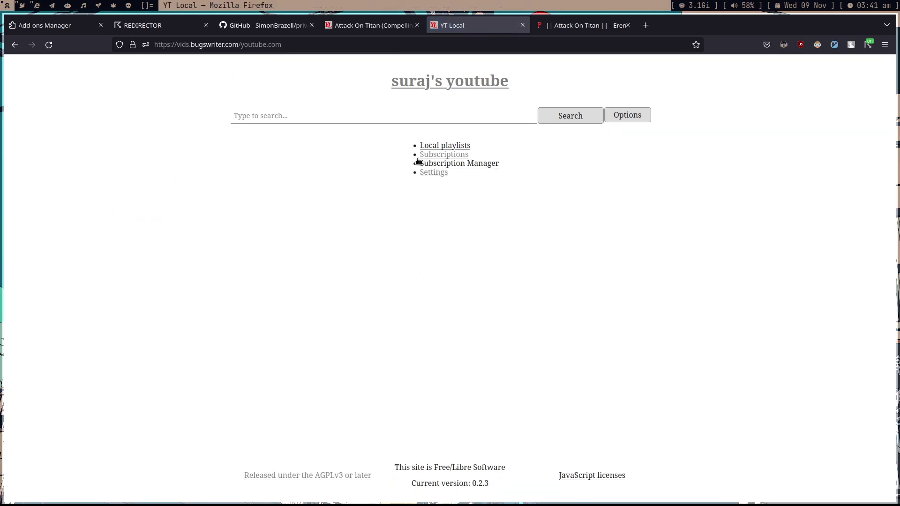
{"action": "left_click", "coordinate": [432, 154]}
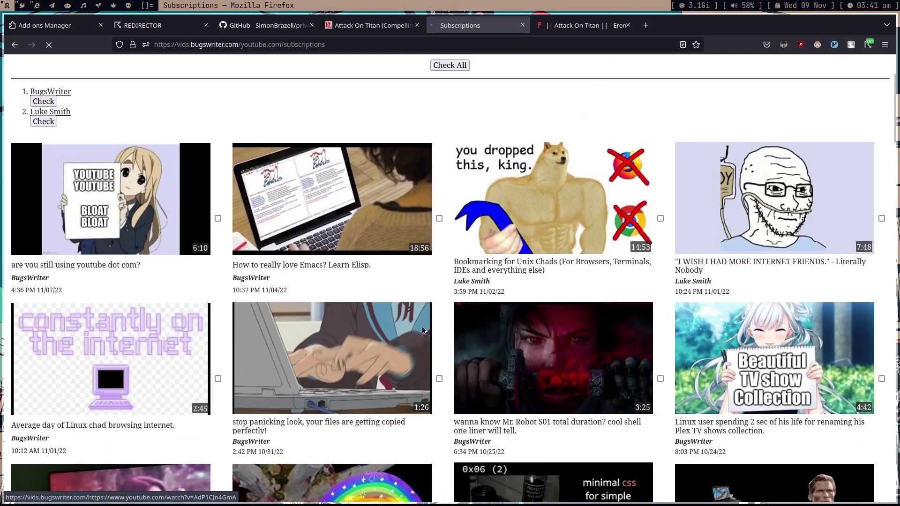
{"action": "scroll", "coordinate": [408, 344], "scroll_direction": "down", "scroll_amount": 3}
{"action": "scroll", "coordinate": [408, 344], "scroll_direction": "up", "scroll_amount": 5}
{"action": "left_click", "coordinate": [581, 26]}
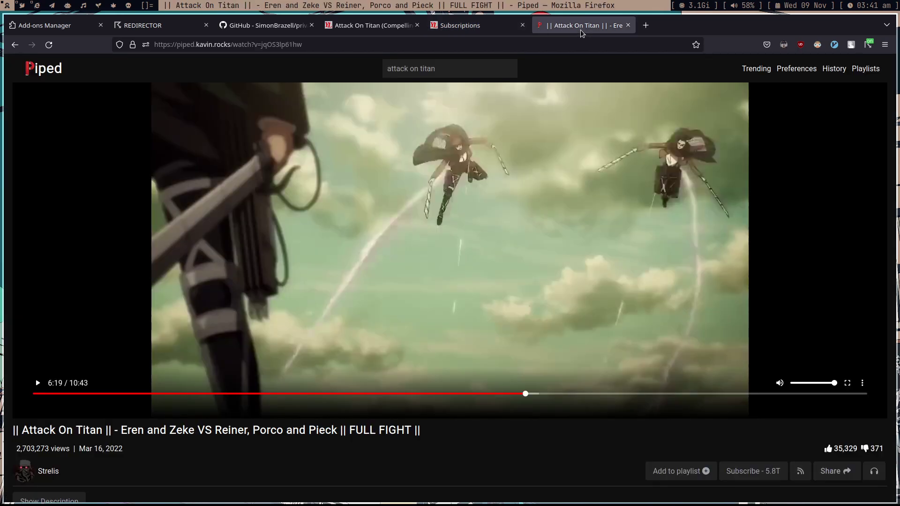
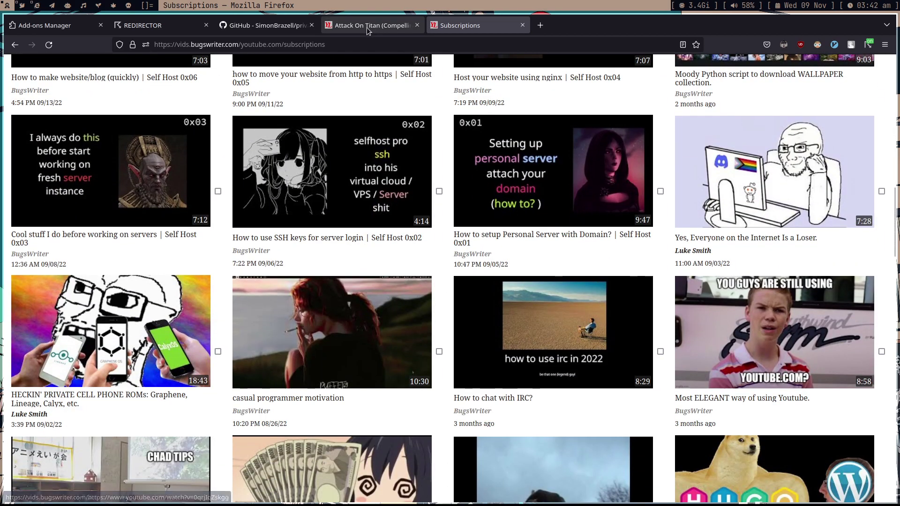
- Bring up the Redirector settings page and close the Add-ons Manager tab
{"action": "left_click", "coordinate": [367, 27]}
{"action": "left_click", "coordinate": [260, 26]}
{"action": "left_click", "coordinate": [156, 29]}
{"action": "left_click", "coordinate": [56, 29]}
{"action": "left_click", "coordinate": [100, 25]}
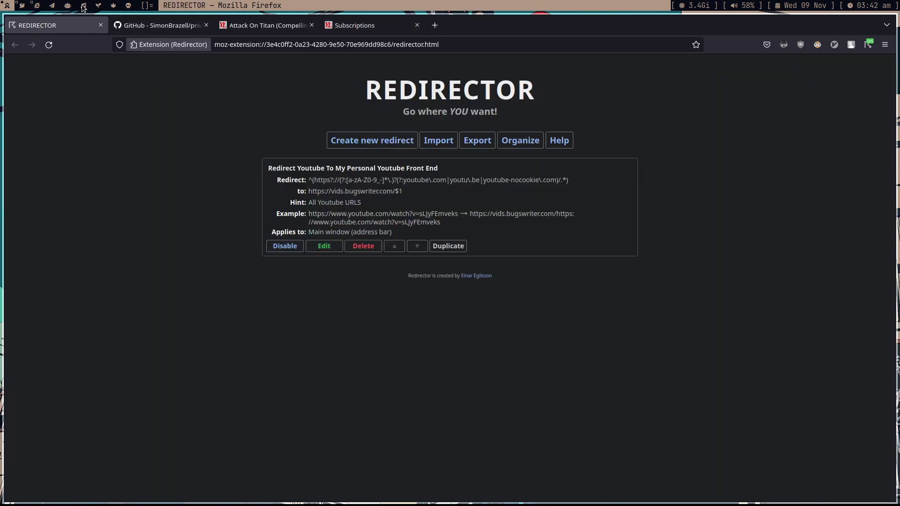
- In the local mundus shell, list the home folder and start changing into the site folder
{"action": "key", "text": "super+2"}
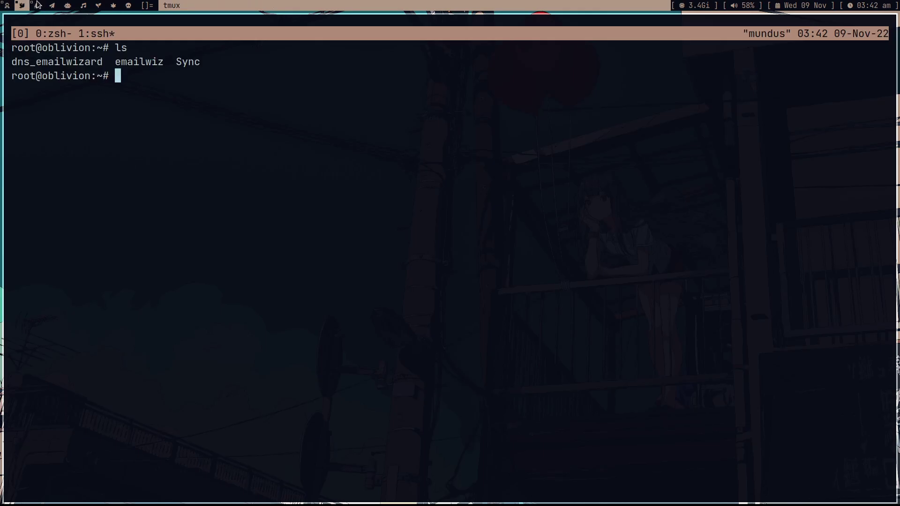
{"action": "left_click", "coordinate": [37, 4]}
{"action": "key", "text": "super+2"}
{"action": "key", "text": "ctrl+b"}
{"action": "type", "text": "0"}
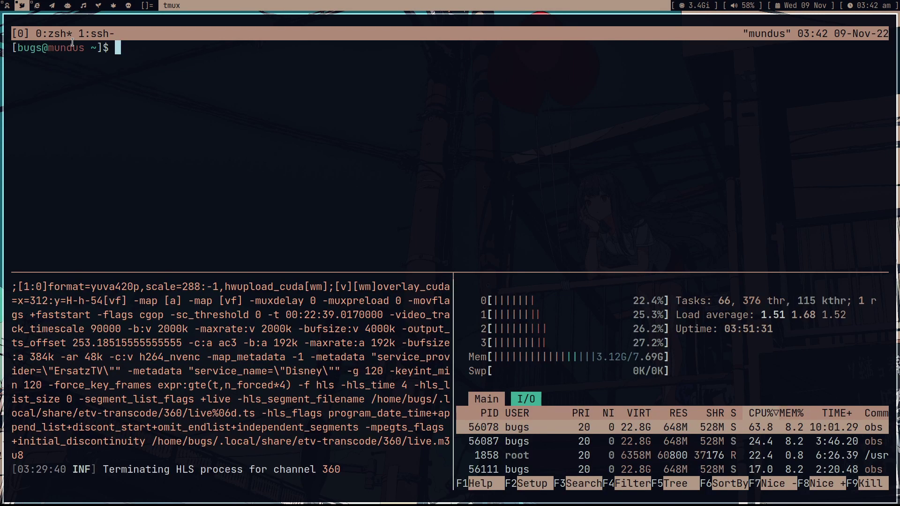
{"action": "type", "text": "ls"}
{"action": "key", "text": "Return"}
{"action": "type", "text": "cd si"}
{"action": "key", "text": "Tab"}
{"action": "key", "text": "super+1"}
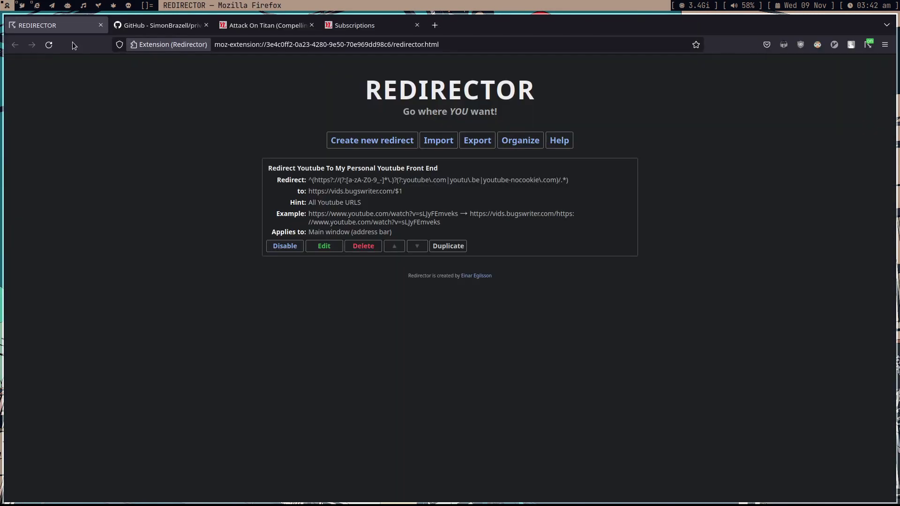
- Load sync.bugswriter.com in a new tab and sign in with the account username and password
{"action": "left_click", "coordinate": [434, 26]}
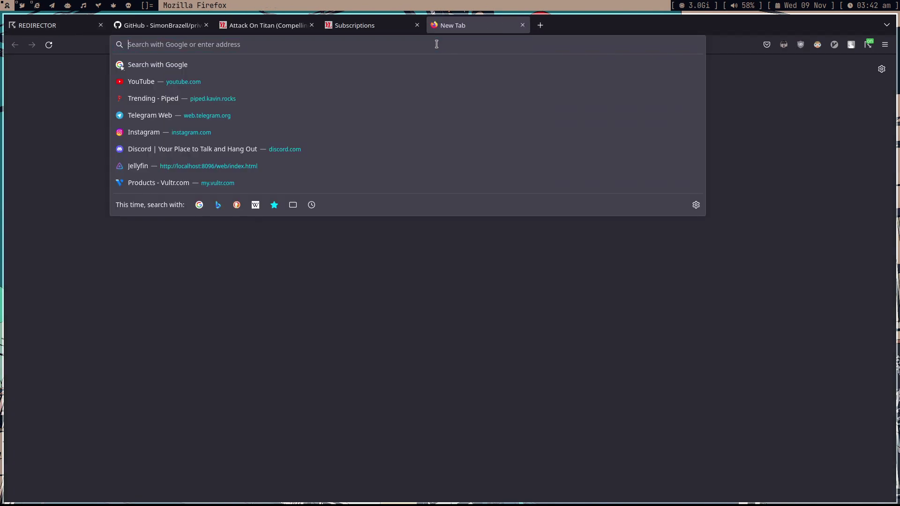
{"action": "type", "text": "sync.bugswriter.com/"}
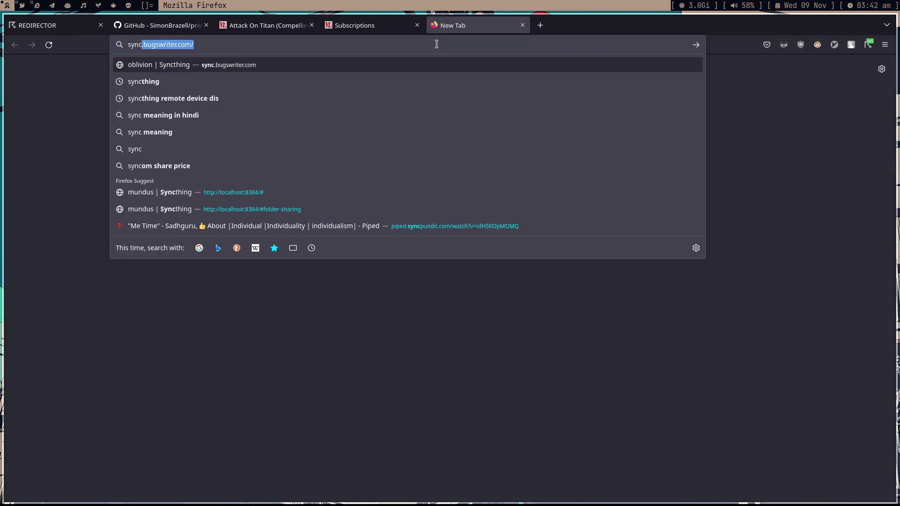
{"action": "key", "text": "Return"}
{"action": "type", "text": "suraj"}
{"action": "key", "text": "Tab"}
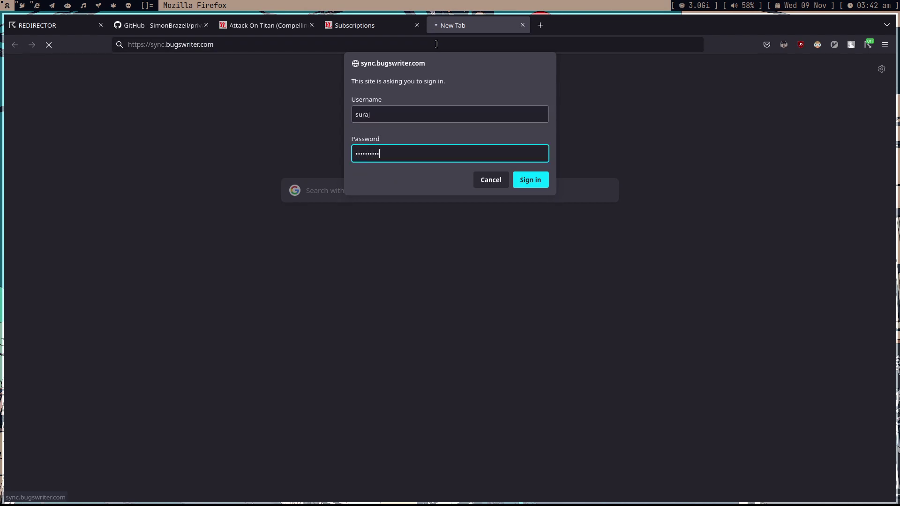
{"action": "key", "text": "Return"}
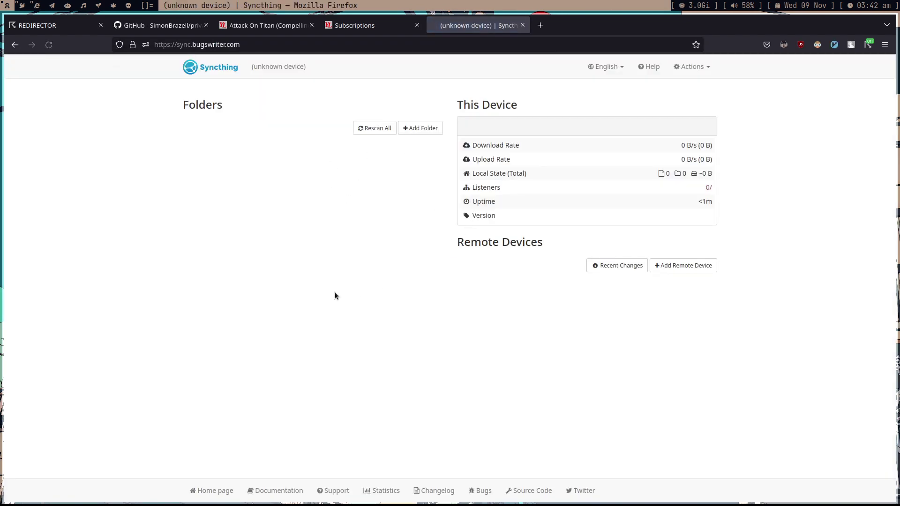
- Expand and collapse the Passwords and Website folder details on oblivion's dashboard
{"action": "left_click", "coordinate": [303, 132]}
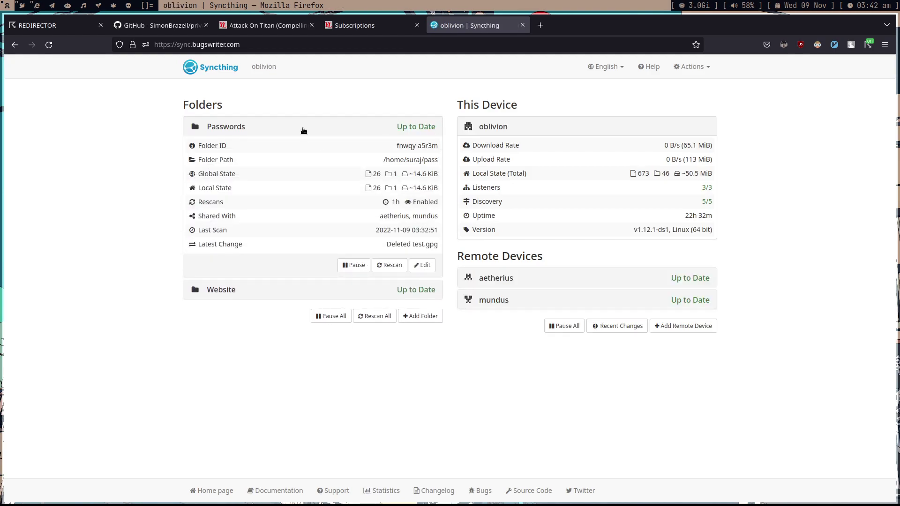
{"action": "left_click", "coordinate": [303, 134]}
{"action": "left_click", "coordinate": [251, 144]}
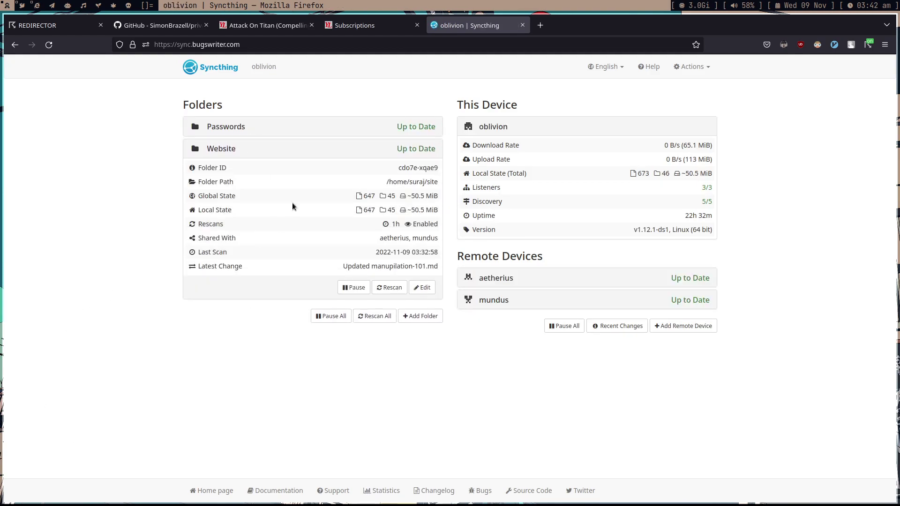
{"action": "left_click", "coordinate": [304, 156]}
{"action": "left_click", "coordinate": [540, 25]}
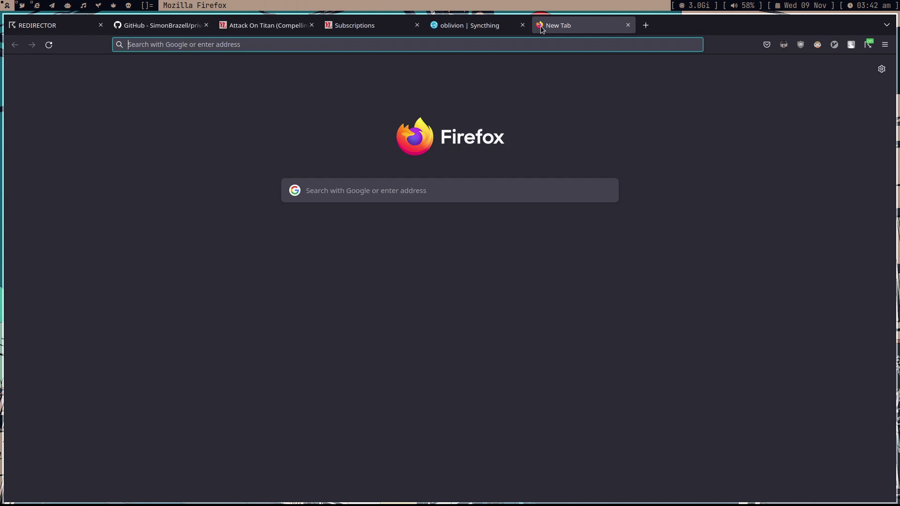
- Open the 'mundus | Syncthing' localhost:8384 dashboard from the address bar suggestions
{"action": "type", "text": "obl"}
{"action": "key", "text": "BackSpace"}
{"action": "key", "text": "BackSpace"}
{"action": "key", "text": "BackSpace"}
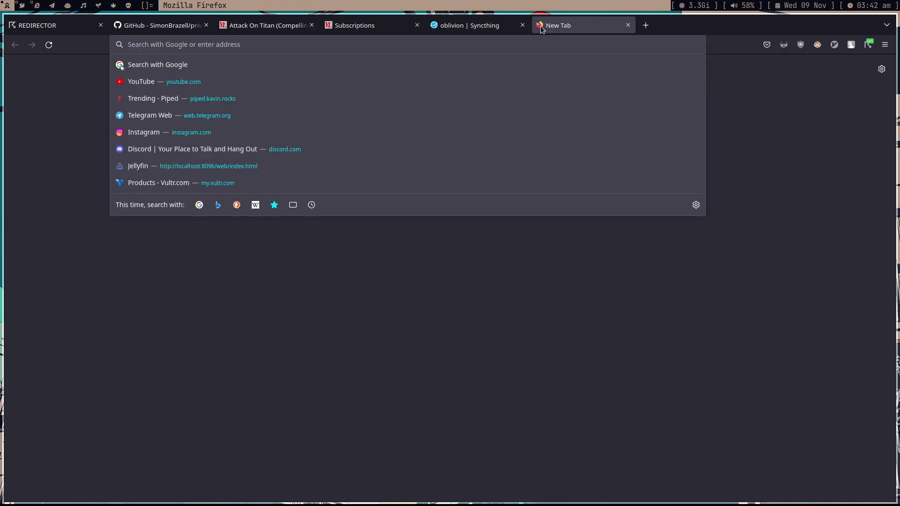
{"action": "type", "text": "a"}
{"action": "key", "text": "BackSpace"}
{"action": "key", "text": "BackSpace"}
{"action": "type", "text": "mundus"}
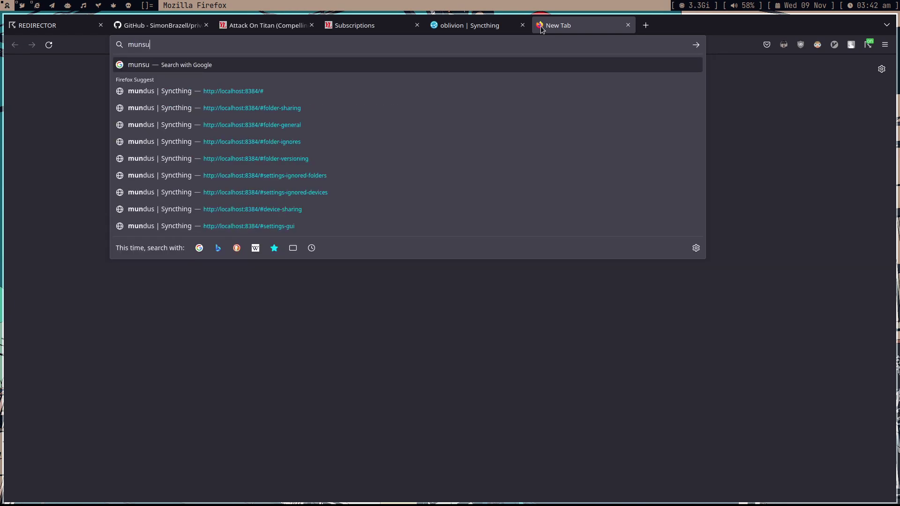
{"action": "key", "text": "BackSpace"}
{"action": "key", "text": "BackSpace"}
{"action": "key", "text": "BackSpace"}
{"action": "key", "text": "BackSpace"}
{"action": "type", "text": "ndus"}
{"action": "key", "text": "Down"}
{"action": "key", "text": "Down"}
{"action": "key", "text": "Down"}
{"action": "key", "text": "Down"}
{"action": "key", "text": "Down"}
{"action": "key", "text": "Down"}
{"action": "key", "text": "Down"}
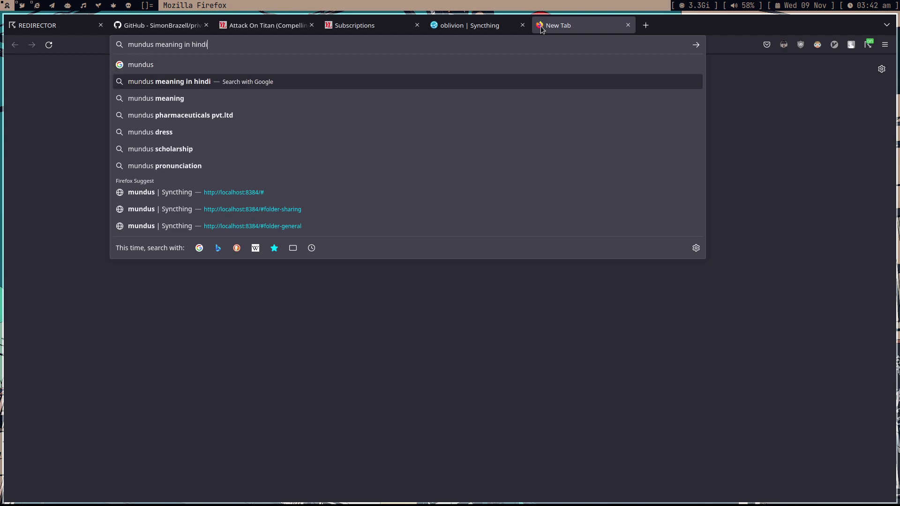
{"action": "key", "text": "Return"}
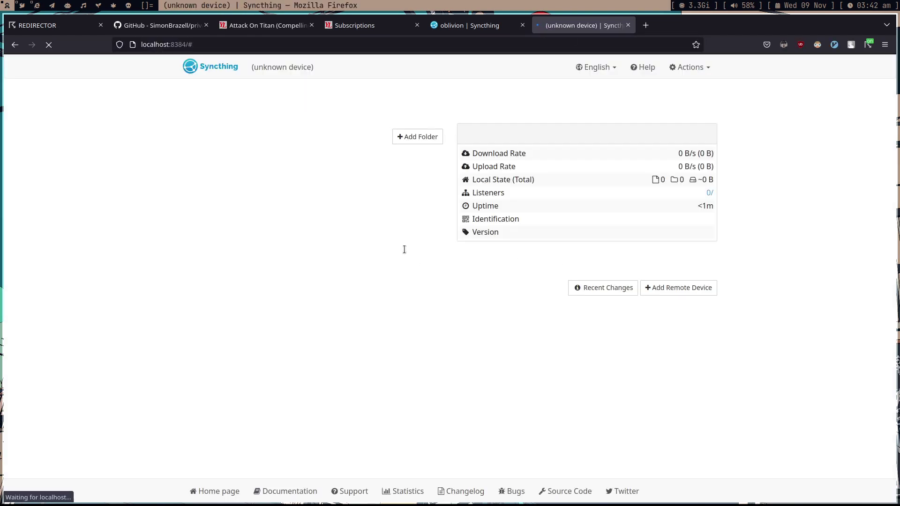
- Start Vim in a new terminal and begin a note with a PC line
{"action": "key", "text": "super+Return"}
{"action": "key", "text": "Return"}
{"action": "key", "text": "Return"}
{"action": "type", "text": "vim"}
{"action": "key", "text": "Return"}
{"action": "key", "text": "i"}
{"action": "key", "text": "Return"}
{"action": "key", "text": "Return"}
{"action": "key", "text": "Return"}
{"action": "key", "text": "Return"}
{"action": "key", "text": "Return"}
{"action": "key", "text": "Return"}
{"action": "key", "text": "Return"}
{"action": "key", "text": "Escape"}
{"action": "key", "text": "k"}
{"action": "key", "text": "k"}
{"action": "type", "text": "iPC - O"}
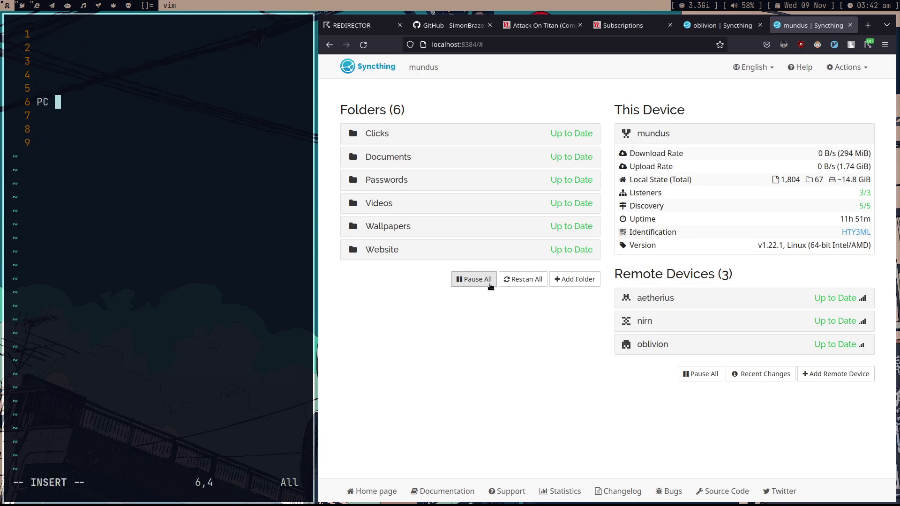
- Write the lines PC - Mundus, Laptop - Aetherius and Server - Oblivion
{"action": "key", "text": "BackSpace"}
{"action": "type", "text": "Mundus"}
{"action": "key", "text": "Escape"}
{"action": "type", "text": "oLaptop - A"}
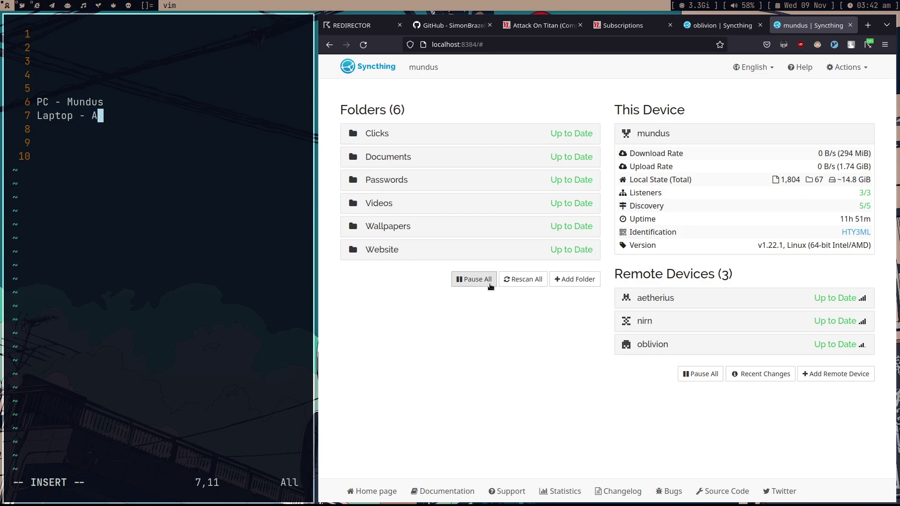
{"action": "type", "text": "etherius"}
{"action": "key", "text": "Return"}
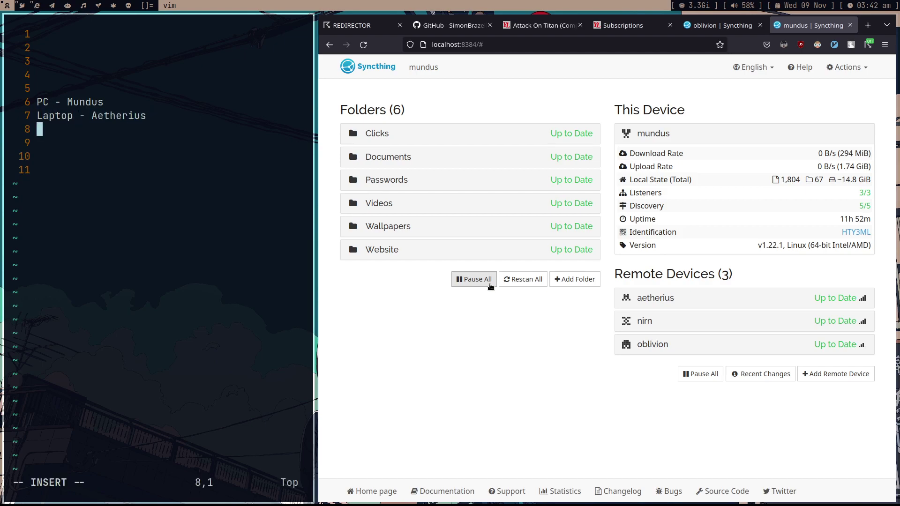
{"action": "type", "text": "Server -"}
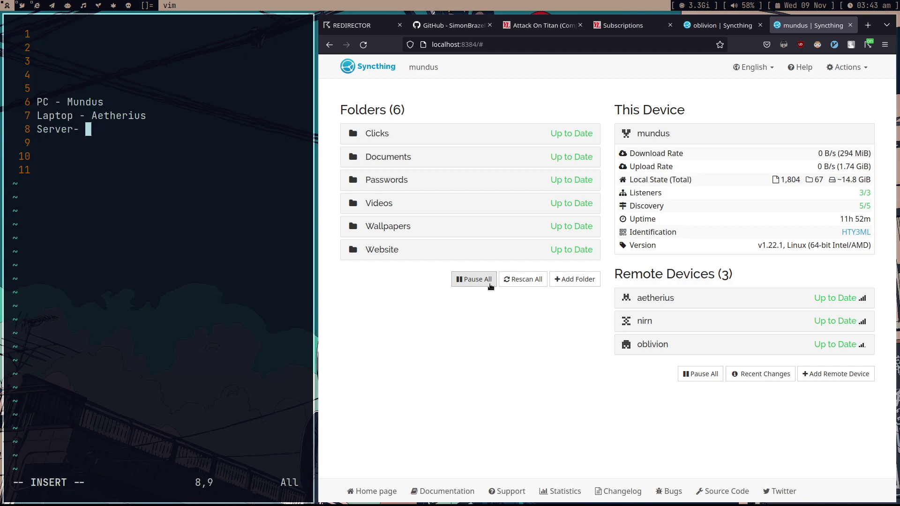
{"action": "type", "text": " Oblivion"}
{"action": "key", "text": "Return"}
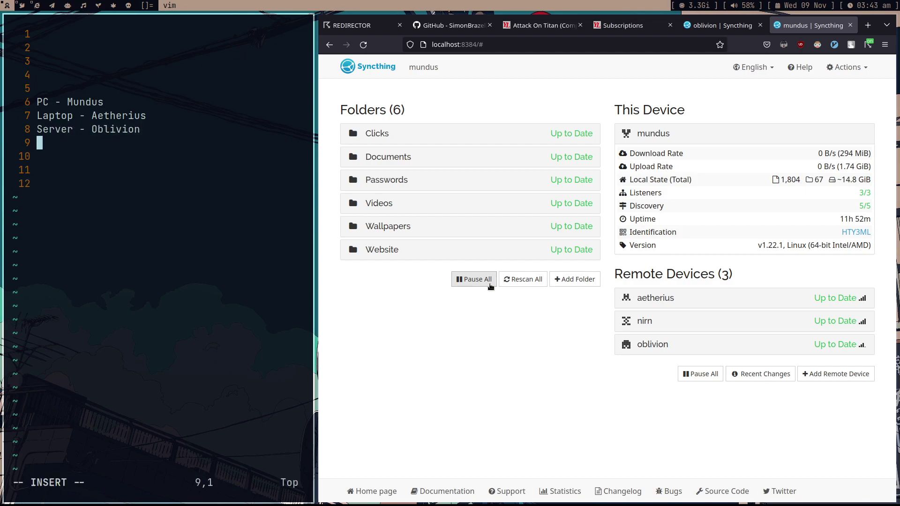
- Add the Phone - Nirn line, correcting its spelling
{"action": "type", "text": "Phone - N"}
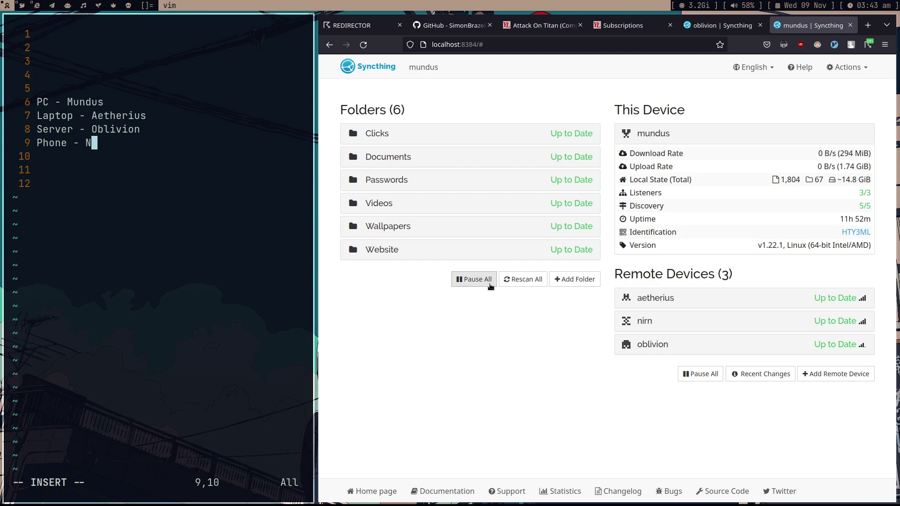
{"action": "key", "text": "Escape"}
{"action": "key", "text": "k"}
{"action": "key", "text": "k"}
{"action": "key", "text": "j"}
{"action": "key", "text": "j"}
{"action": "type", "text": "jairn"}
{"action": "key", "text": "Escape"}
{"action": "key", "text": "b"}
{"action": "key", "text": "super+j"}
{"action": "key", "text": "o"}
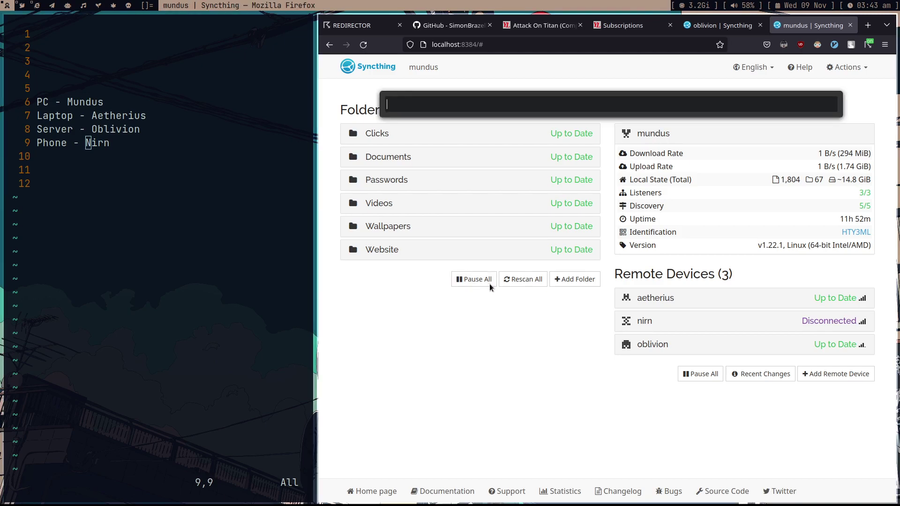
{"action": "type", "text": "the "}
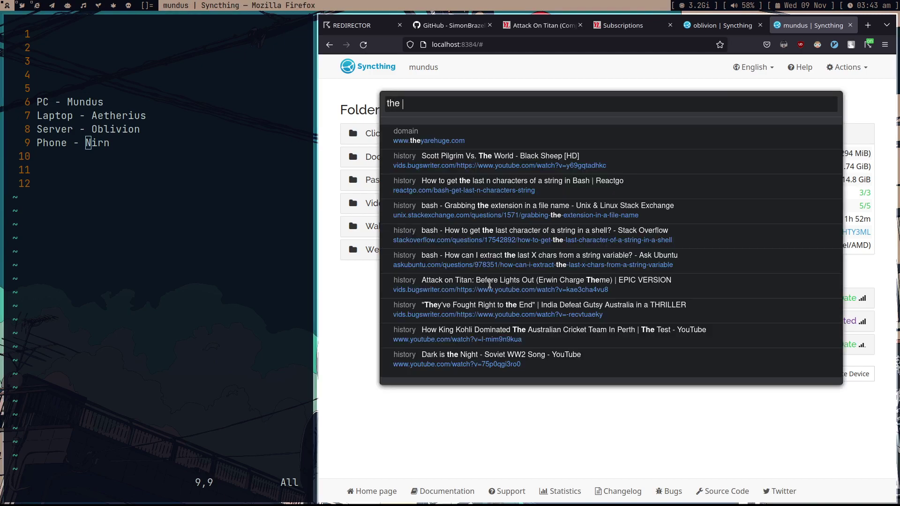
{"action": "type", "text": "elder scrolls planes"}
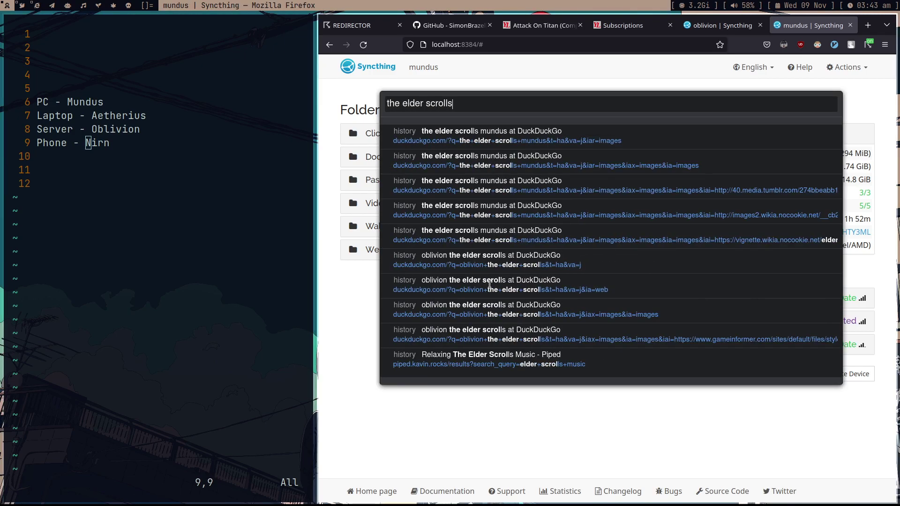
{"action": "key", "text": "Return"}
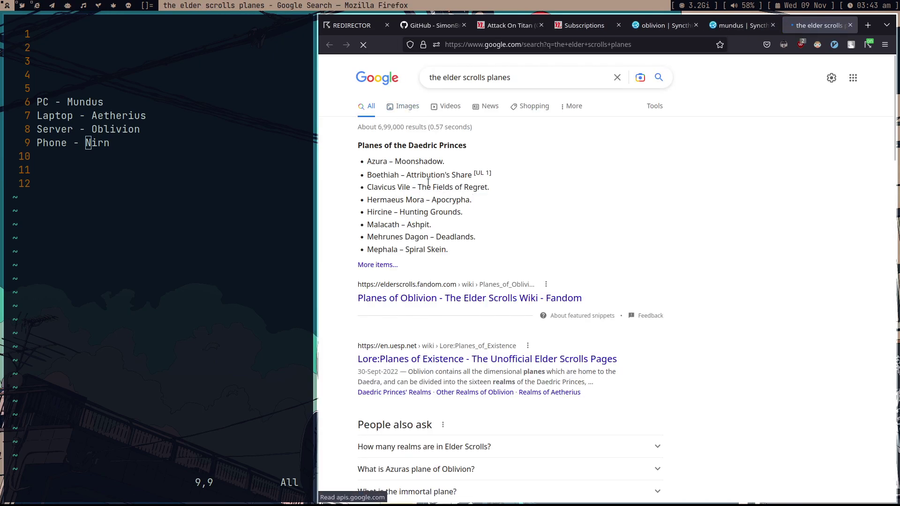
{"action": "left_click", "coordinate": [404, 106]}
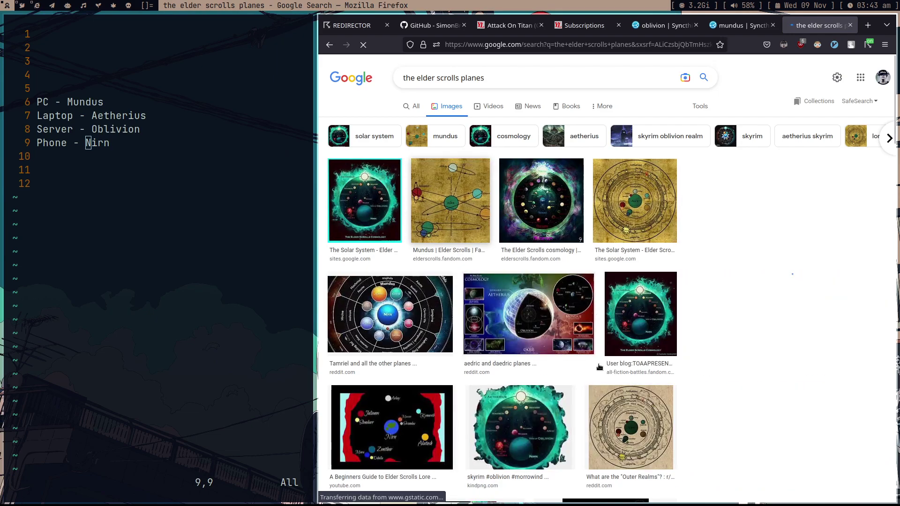
{"action": "left_click", "coordinate": [450, 201]}
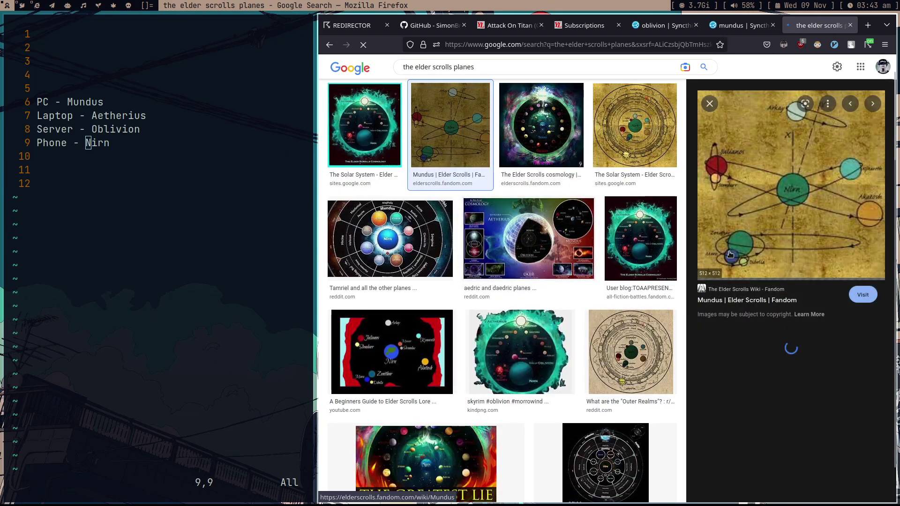
{"action": "left_click", "coordinate": [365, 125]}
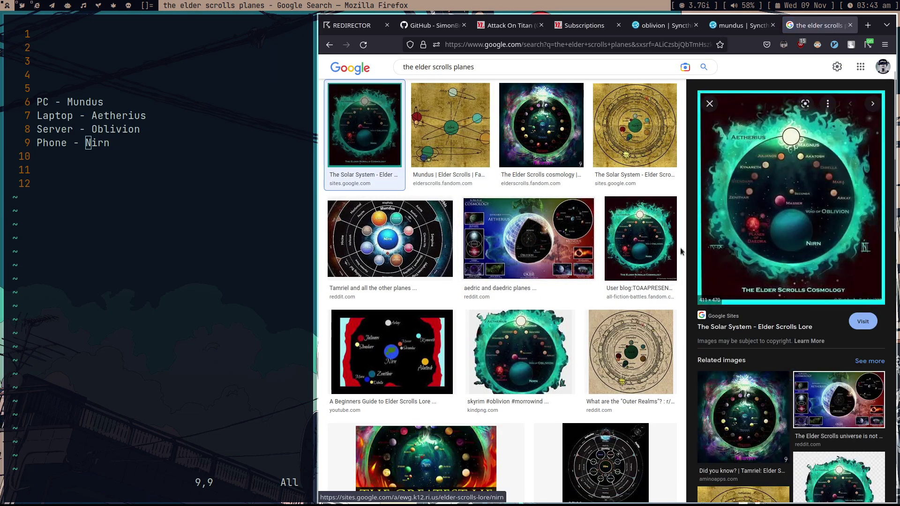
{"action": "scroll", "coordinate": [681, 252], "scroll_direction": "down", "scroll_amount": 3}
{"action": "scroll", "coordinate": [680, 252], "scroll_direction": "up", "scroll_amount": 5}
{"action": "key", "text": "ctrl+w"}
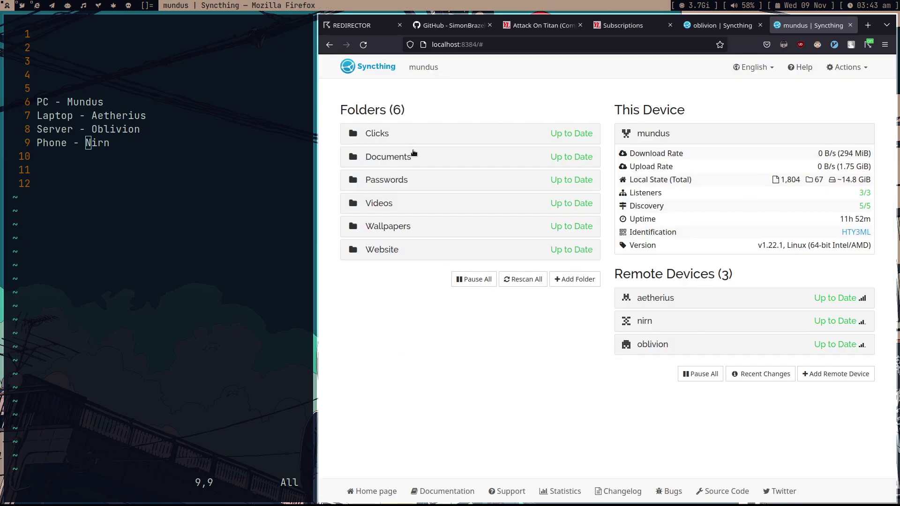
- Expand and collapse the Passwords folder's details a few times
{"action": "left_click", "coordinate": [417, 183]}
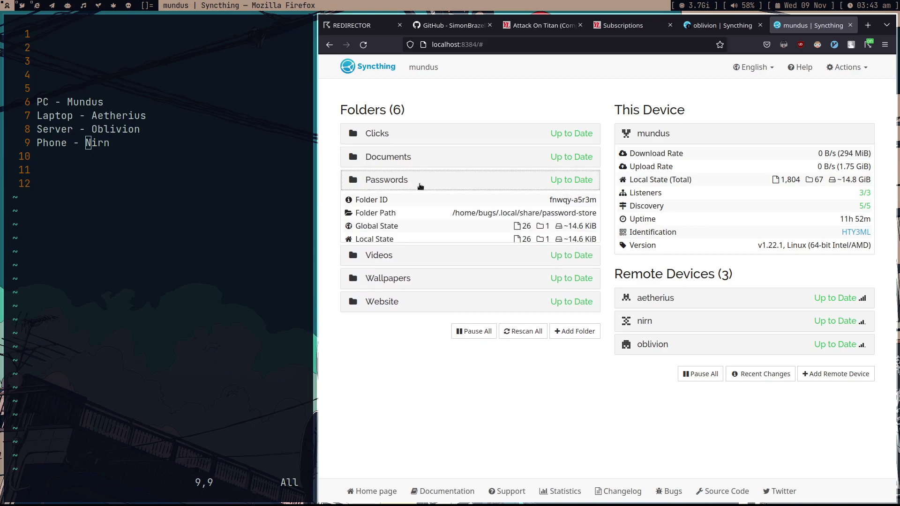
{"action": "left_click", "coordinate": [422, 183]}
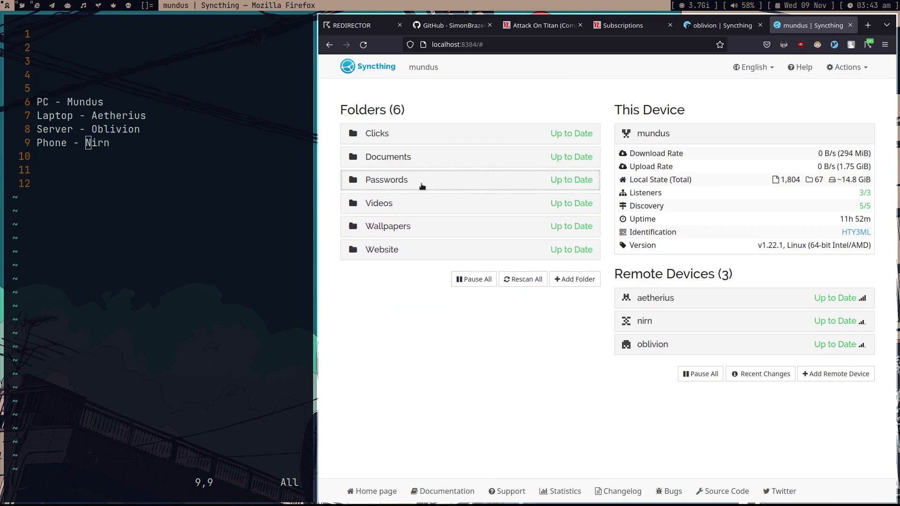
{"action": "left_click", "coordinate": [422, 186]}
{"action": "left_click", "coordinate": [422, 187]}
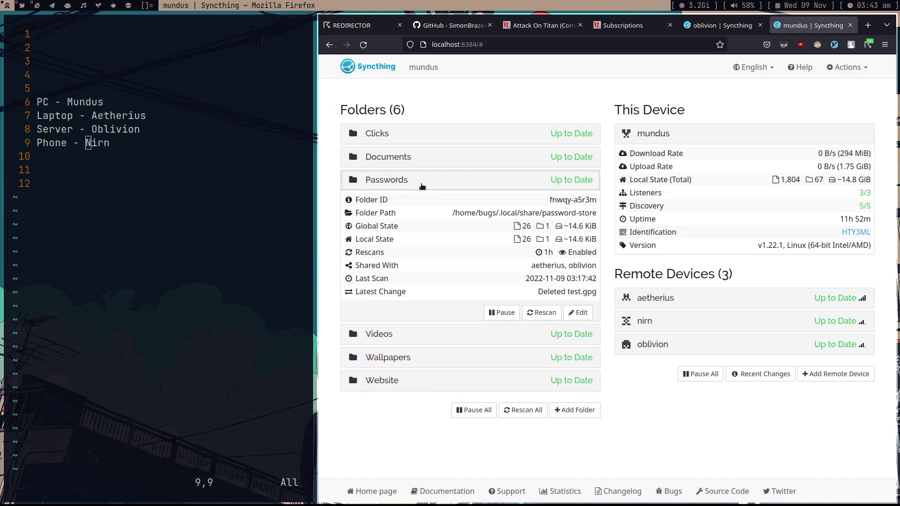
{"action": "left_click", "coordinate": [424, 186]}
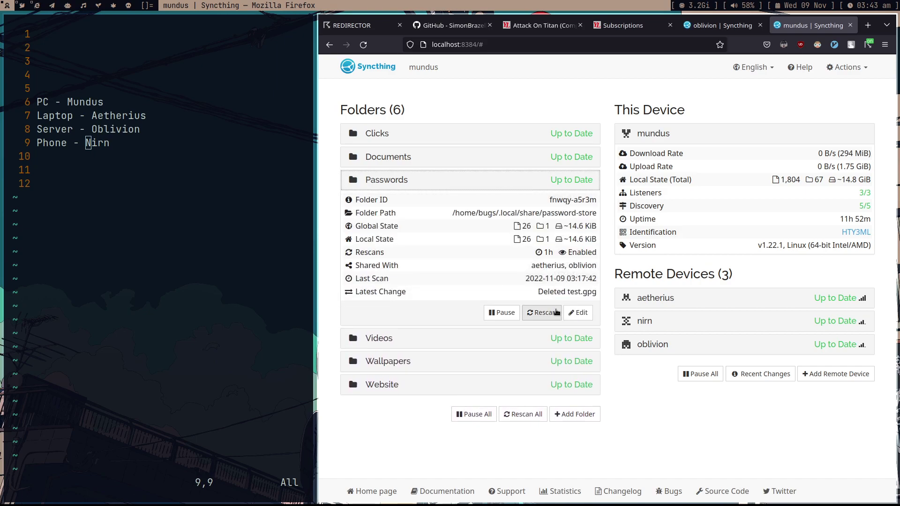
- Check the Passwords folder's Sharing devices, then show the Videos and Website folder details
{"action": "left_click", "coordinate": [573, 313]}
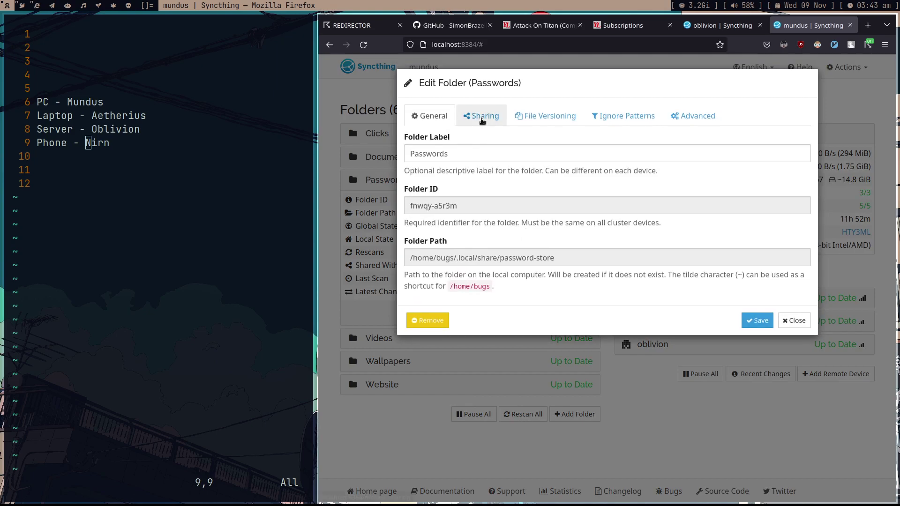
{"action": "left_click", "coordinate": [482, 116]}
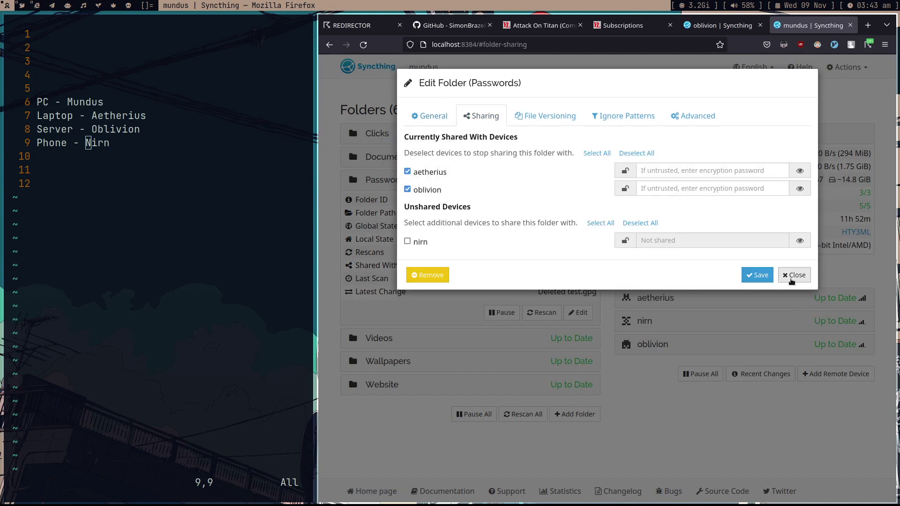
{"action": "left_click", "coordinate": [793, 276]}
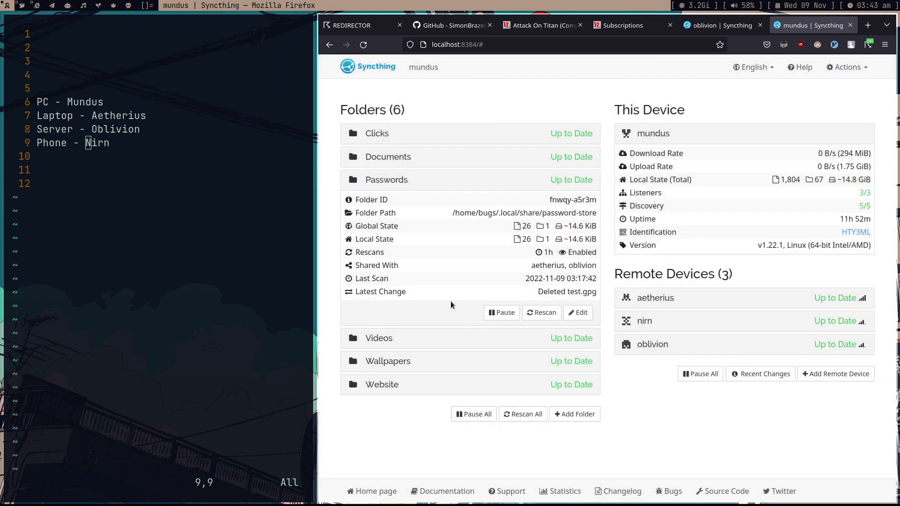
{"action": "left_click", "coordinate": [468, 349]}
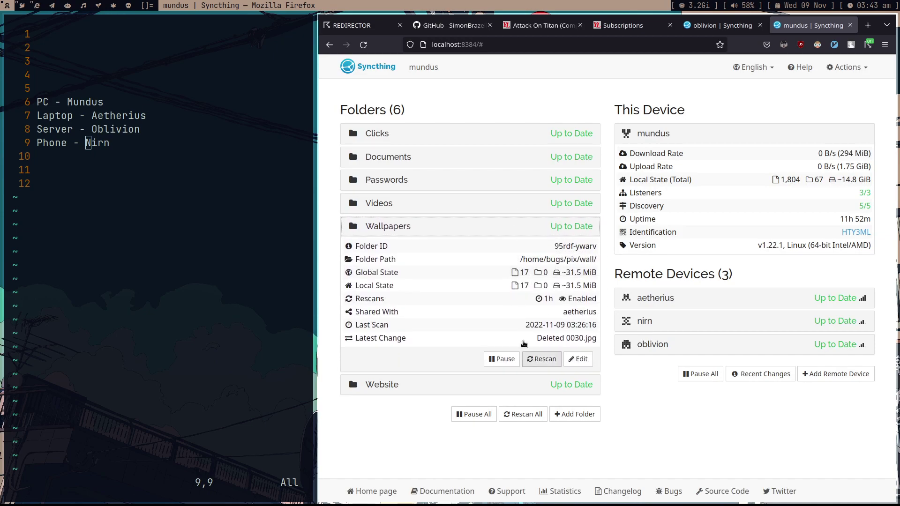
{"action": "left_click", "coordinate": [455, 386]}
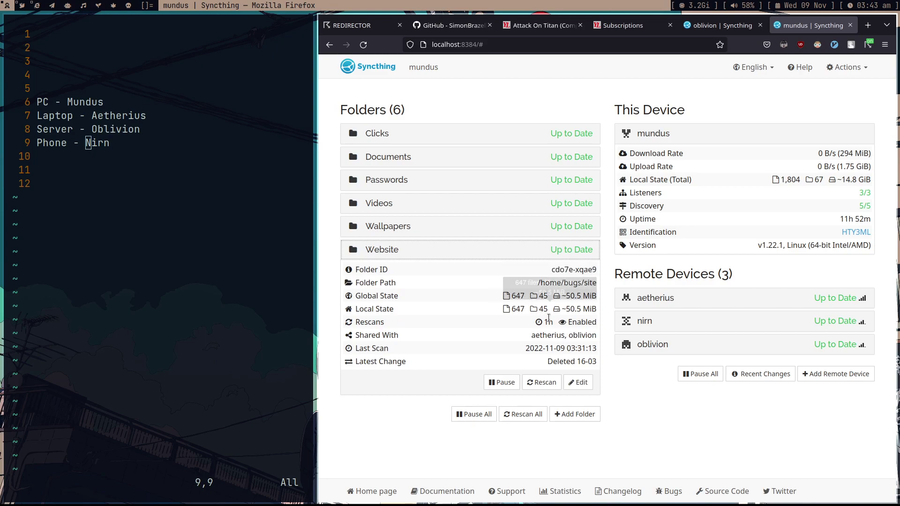
- Quit Vim with :q, clear the screen and list the home folder
{"action": "type", "text": ":q"}
{"action": "key", "text": "Return"}
{"action": "key", "text": "ctrl+l"}
{"action": "type", "text": "ls"}
{"action": "key", "text": "Return"}
- Change into site, list its contents, and widen the terminal tile
{"action": "type", "text": "cd site"}
{"action": "key", "text": "Return"}
{"action": "key", "text": "ctrl+l"}
{"action": "type", "text": "ls"}
{"action": "key", "text": "Return"}
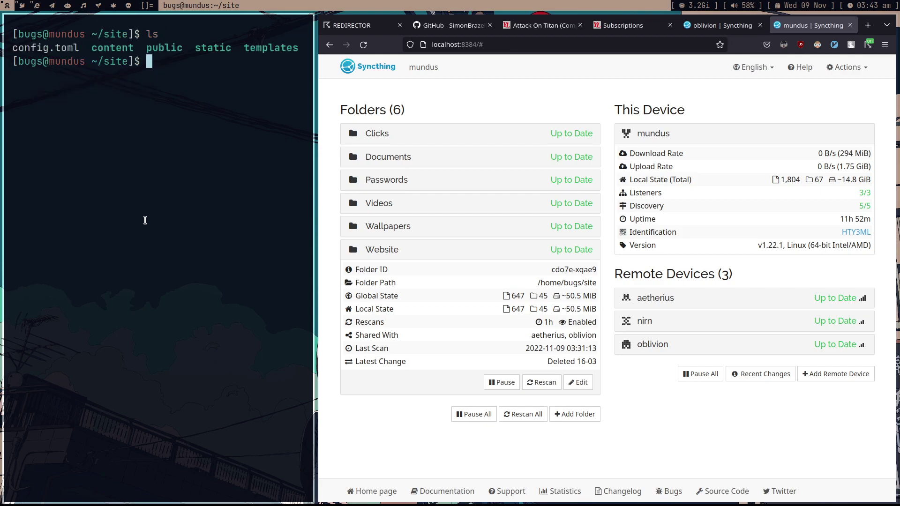
{"action": "key", "text": "super+l"}
{"action": "key", "text": "super+l"}
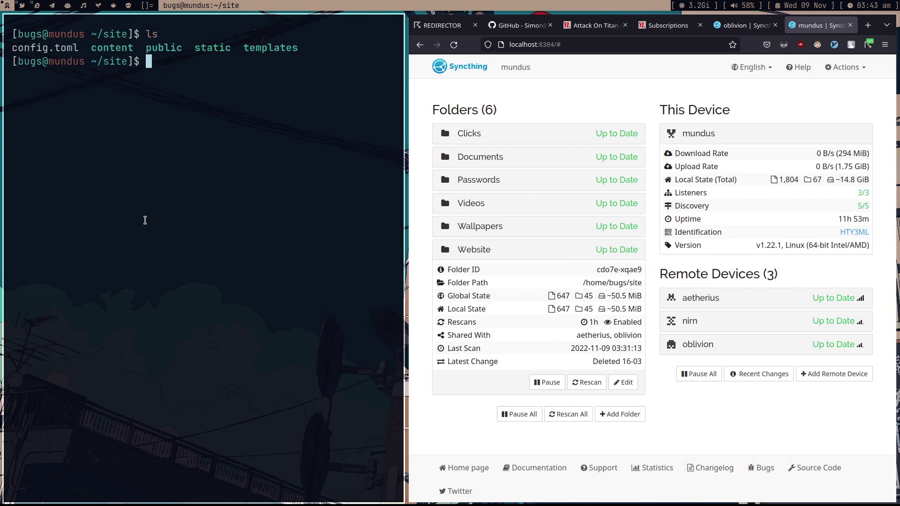
{"action": "key", "text": "super+j"}
- Load git.bugswriter.com and search the repository list for website
{"action": "type", "text": "ogit.bugswrite"}
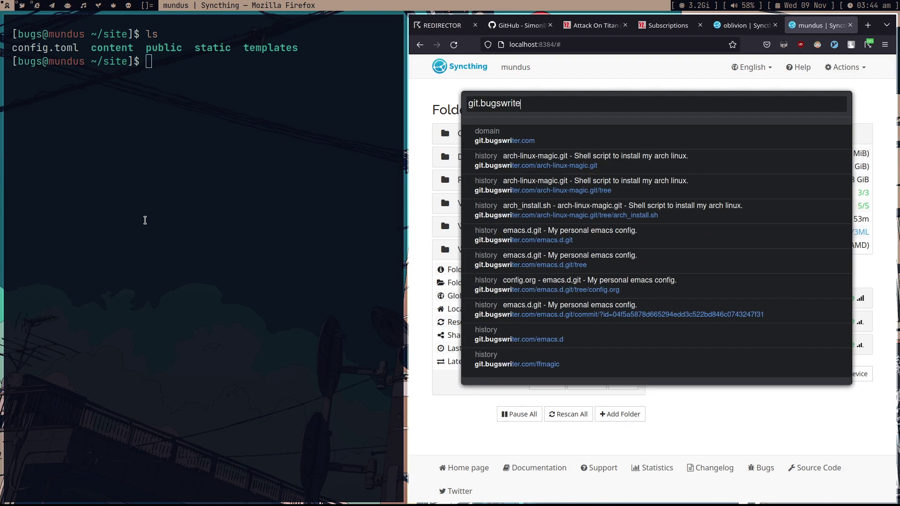
{"action": "type", "text": "r"}
{"action": "key", "text": "Return"}
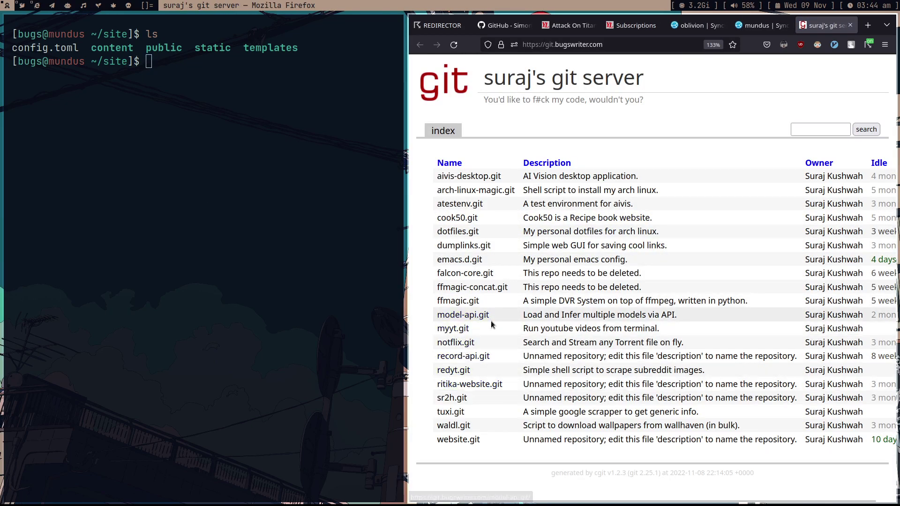
{"action": "key", "text": "ctrl+f"}
{"action": "key", "text": "super+h"}
{"action": "type", "text": "website"}
{"action": "key", "text": "Escape"}
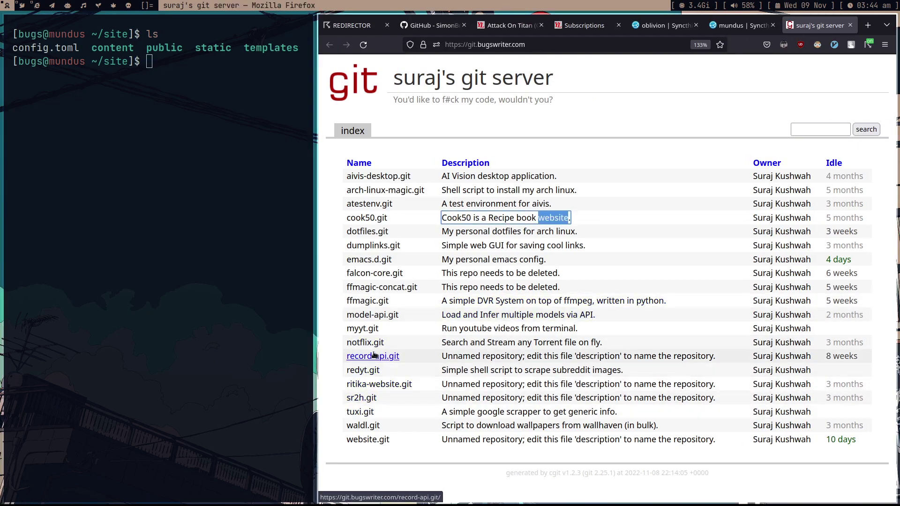
{"action": "key", "text": "ctrl+f"}
{"action": "type", "text": "site"}
{"action": "key", "text": "ctrl+f"}
{"action": "key", "text": "Return"}
{"action": "key", "text": "Return"}
{"action": "key", "text": "Home"}
{"action": "type", "text": "web"}
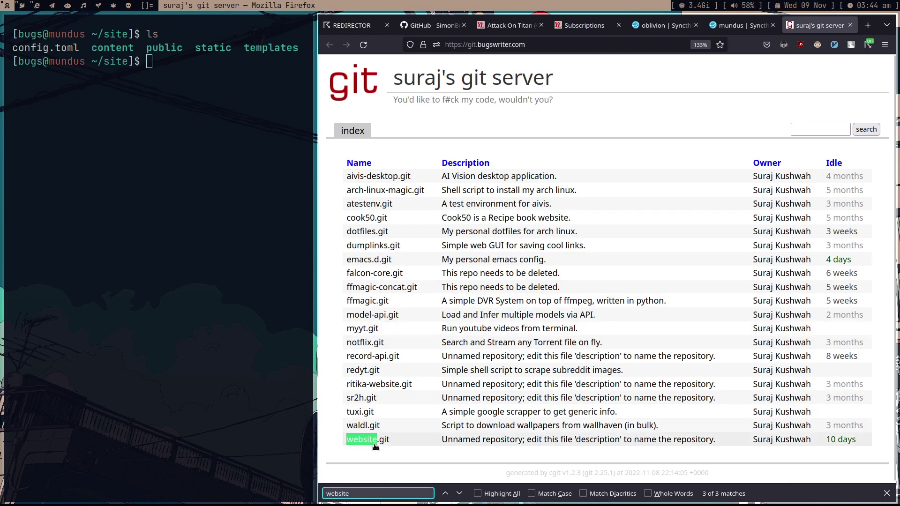
- Open website.git, view its tree, then close the cgit tab
{"action": "left_click", "coordinate": [374, 443]}
{"action": "left_click", "coordinate": [461, 134]}
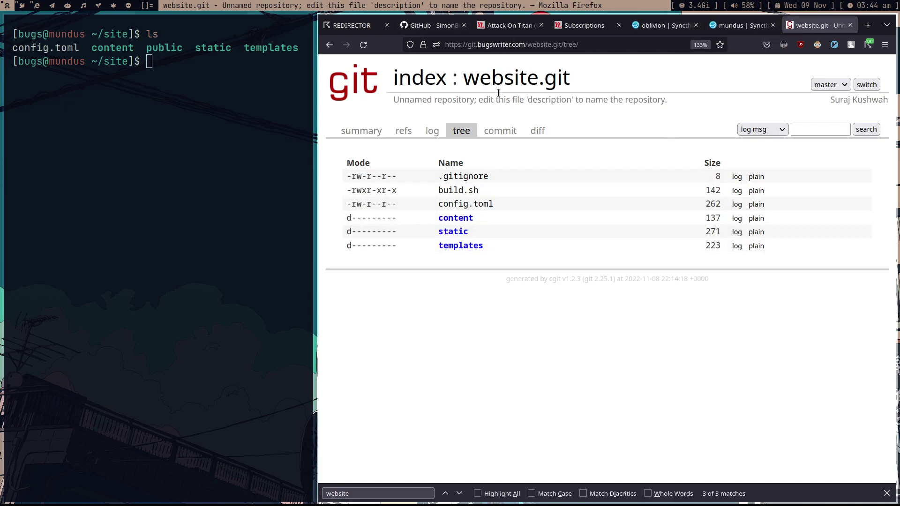
{"action": "left_click", "coordinate": [850, 25]}
{"action": "key", "text": "super+l"}
{"action": "key", "text": "super+l"}
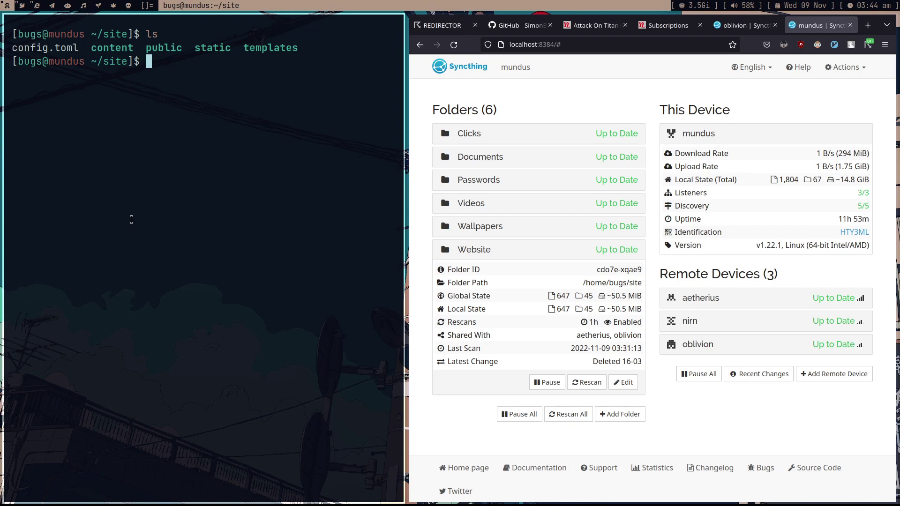
- Type rm -rf .git in the shell, then discard it without running
{"action": "type", "text": "rm -rf .git"}
{"action": "key", "text": "Left"}
{"action": "key", "text": "Left"}
{"action": "key", "text": "Left"}
{"action": "key", "text": "ctrl+u"}
- On oblivion's Syncthing tab, expand then collapse the Website folder's details
{"action": "key", "text": "ctrl+Page_Up"}
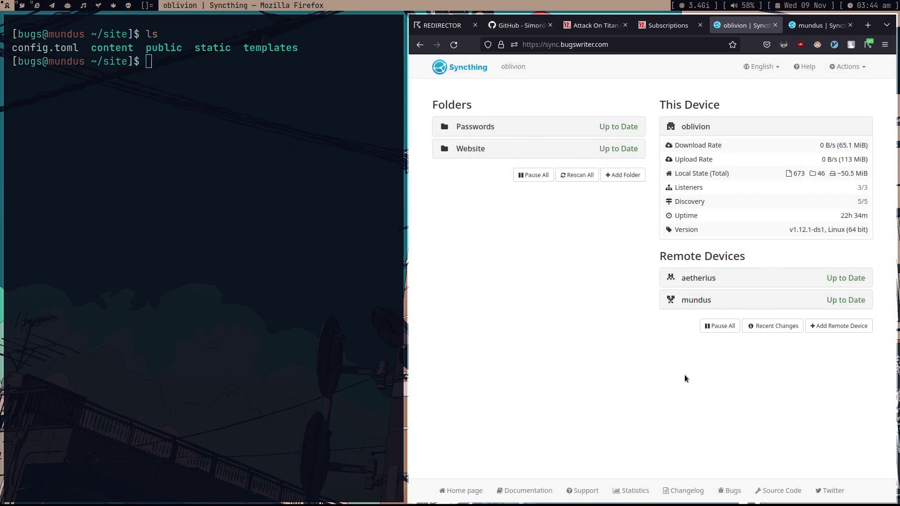
{"action": "left_click", "coordinate": [573, 145]}
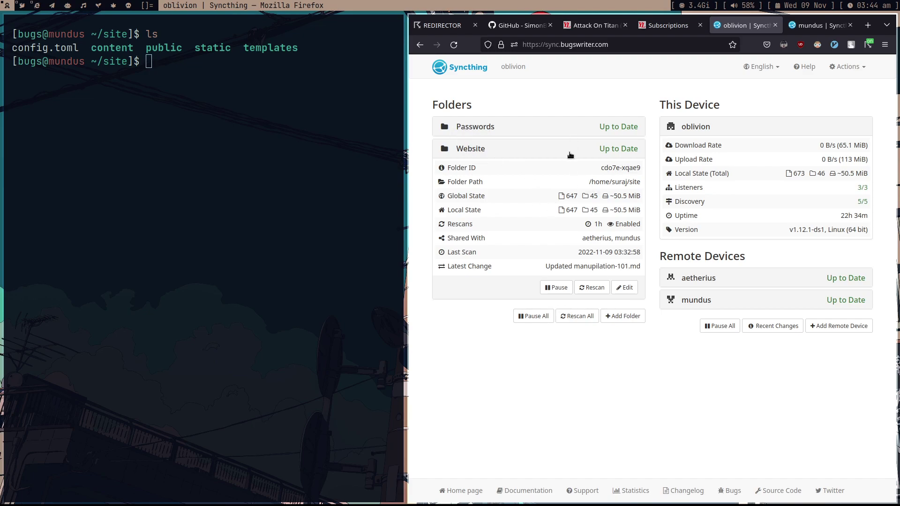
{"action": "left_click", "coordinate": [570, 154]}
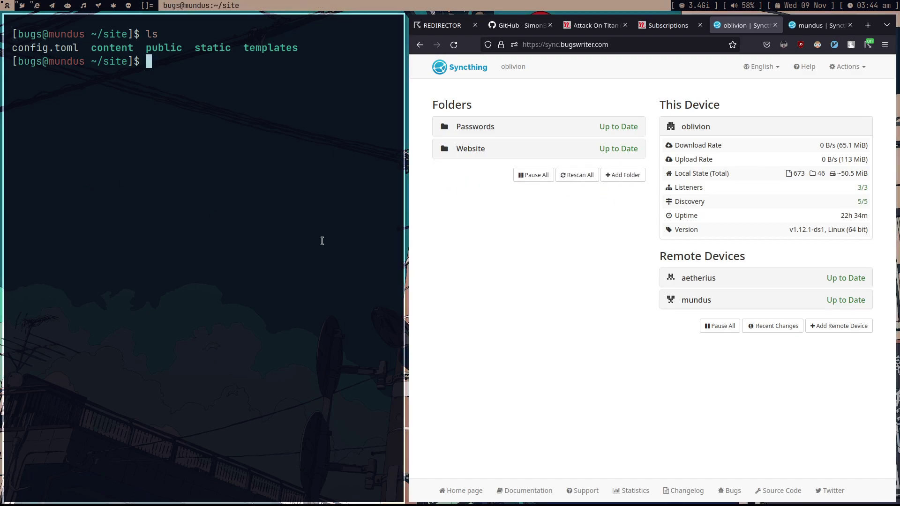
- In tmux's oblivion ssh window, go to the root home directory and list it
{"action": "key", "text": "super+2"}
{"action": "key", "text": "Up"}
{"action": "key", "text": "Return"}
{"action": "type", "text": "cd"}
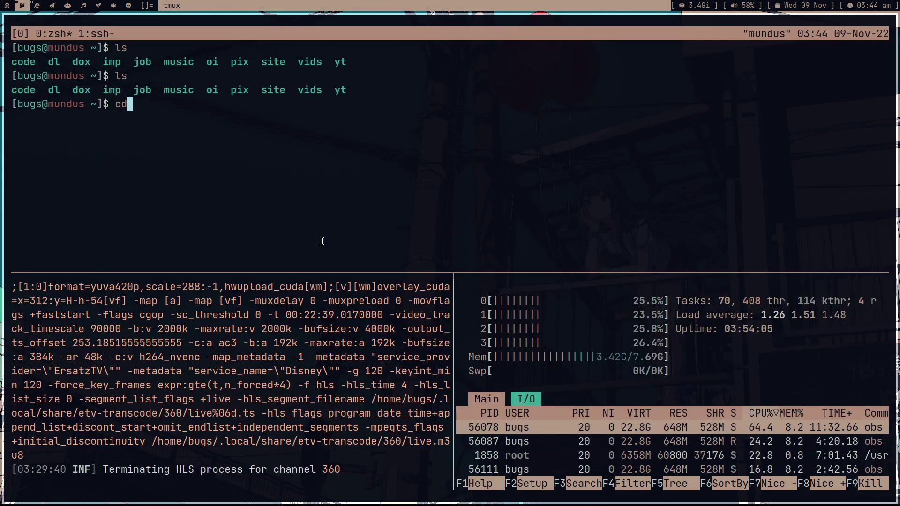
{"action": "key", "text": "ctrl+b"}
{"action": "key", "text": "n"}
{"action": "key", "text": "Up"}
{"action": "key", "text": "Return"}
{"action": "type", "text": "cd"}
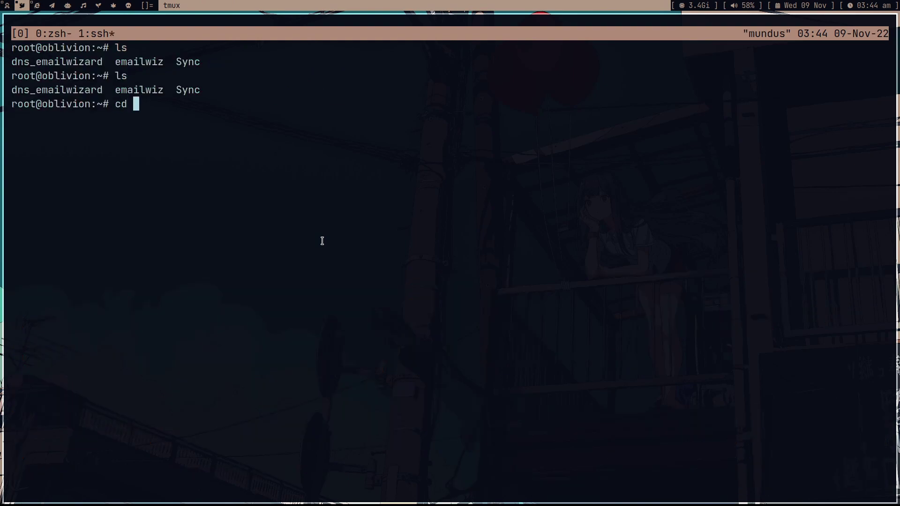
{"action": "key", "text": "Return"}
{"action": "type", "text": "ls"}
{"action": "key", "text": "Return"}
- Switch to the site owner's account with su and list its home directory
{"action": "type", "text": "cd"}
{"action": "key", "text": "BackSpace"}
{"action": "key", "text": "BackSpace"}
{"action": "type", "text": "su suraj"}
{"action": "key", "text": "Return"}
{"action": "type", "text": "ls"}
{"action": "key", "text": "Return"}
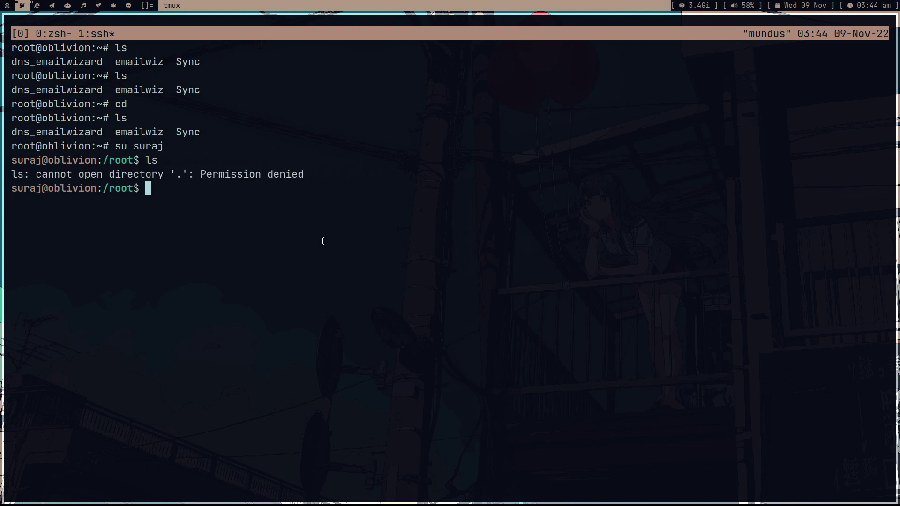
{"action": "type", "text": "cd"}
{"action": "key", "text": "Return"}
{"action": "key", "text": "ctrl+l"}
{"action": "type", "text": "ls"}
{"action": "key", "text": "Return"}
- Enter the site folder on oblivion and list its contents
{"action": "type", "text": "cd s"}
{"action": "key", "text": "Tab"}
{"action": "key", "text": "Return"}
{"action": "type", "text": "l"}
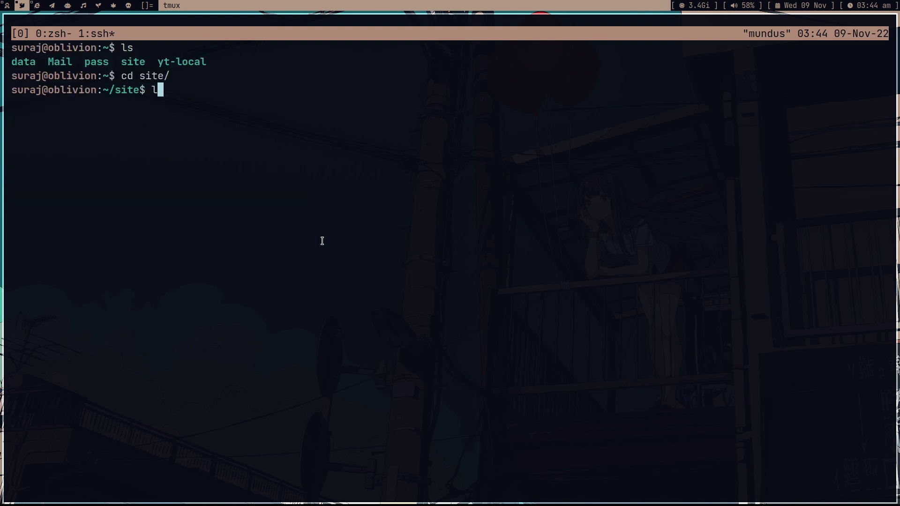
{"action": "type", "text": "s"}
{"action": "key", "text": "Return"}
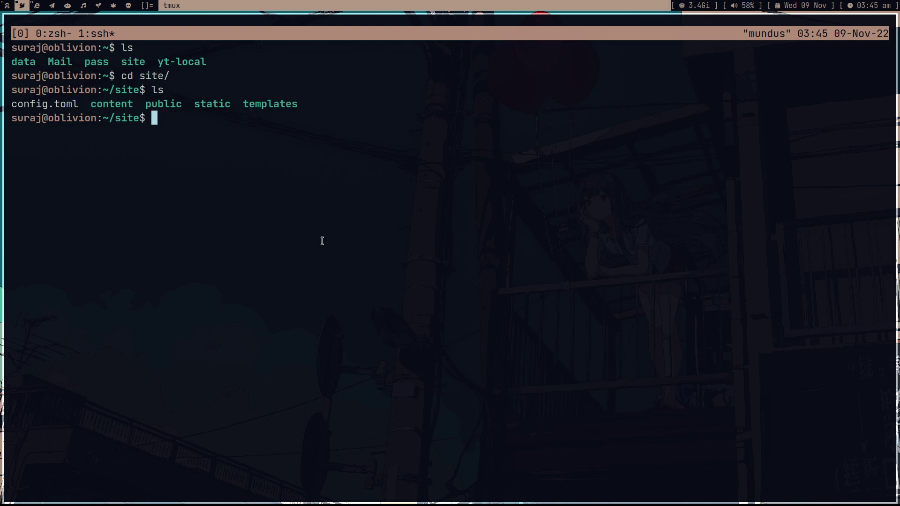
- Copy the site listing, return to the home directory and run crontab -e
{"action": "left_click_drag", "start_coordinate": [244, 104], "coordinate": [296, 104]}
{"action": "left_click_drag", "start_coordinate": [175, 103], "coordinate": [288, 118]}
{"action": "type", "text": "cd .."}
{"action": "key", "text": "Return"}
{"action": "type", "text": "ls"}
{"action": "key", "text": "Return"}
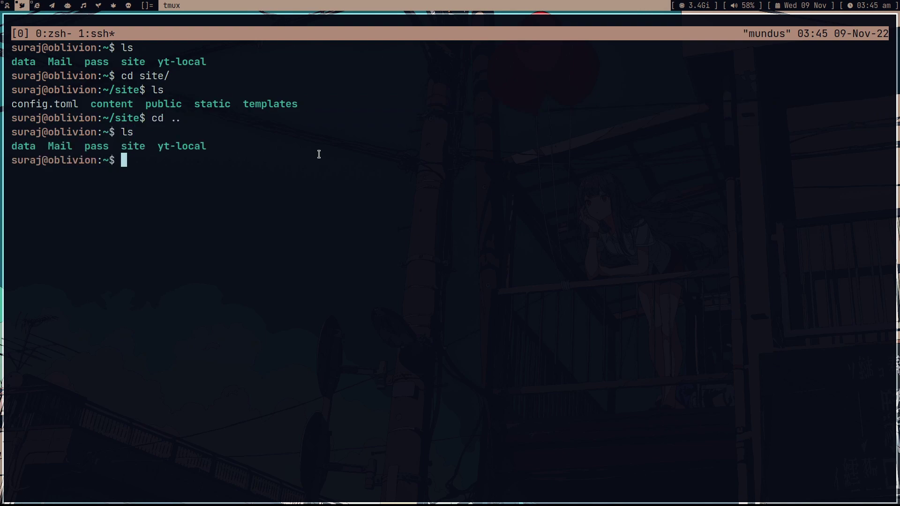
{"action": "type", "text": "cd"}
{"action": "key", "text": "BackSpace"}
{"action": "key", "text": "BackSpace"}
{"action": "key", "text": "BackSpace"}
{"action": "type", "text": "crontab -e"}
{"action": "key", "text": "Return"}
- Inspect the crontab's monthly backup job and its .site-backups copy destination
{"action": "key", "text": "j"}
{"action": "key", "text": "j"}
{"action": "key", "text": "j"}
{"action": "key", "text": "j"}
{"action": "key", "text": "j"}
{"action": "key", "text": "j"}
{"action": "key", "text": "j"}
{"action": "key", "text": "j"}
{"action": "key", "text": "j"}
{"action": "key", "text": "j"}
{"action": "key", "text": "j"}
{"action": "key", "text": "j"}
{"action": "key", "text": "j"}
{"action": "key", "text": "j"}
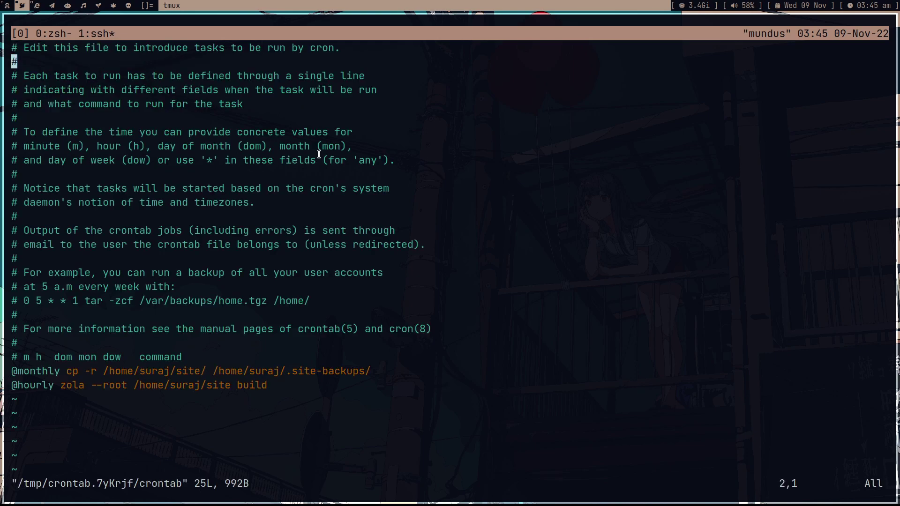
{"action": "key", "text": "shift+g"}
{"action": "key", "text": "k"}
{"action": "key", "text": "shift+w"}
{"action": "right_click", "coordinate": [361, 372]}
{"action": "left_click", "coordinate": [368, 372]}
{"action": "left_click", "coordinate": [343, 372]}
{"action": "left_click", "coordinate": [293, 371]}
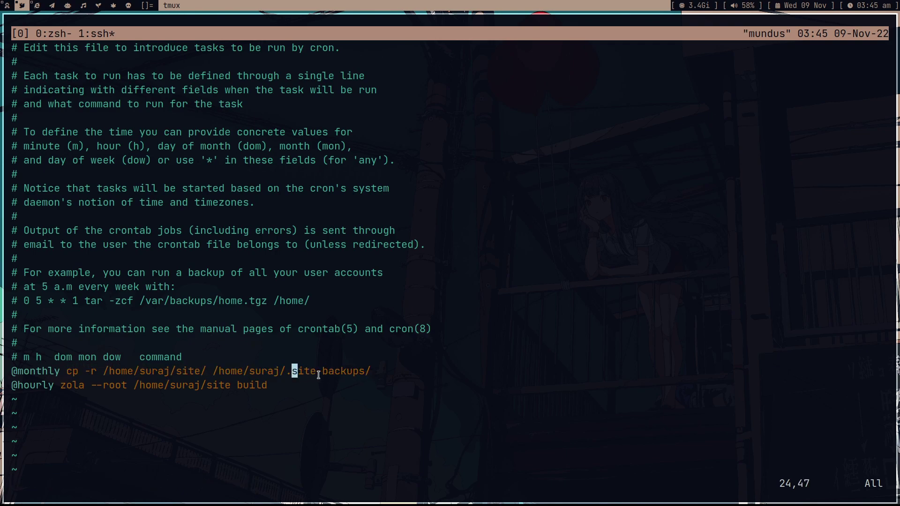
{"action": "left_click_drag", "start_coordinate": [356, 372], "coordinate": [325, 372]}
{"action": "left_click_drag", "start_coordinate": [106, 372], "coordinate": [160, 372]}
{"action": "left_click", "coordinate": [209, 371]}
{"action": "left_click", "coordinate": [160, 371]}
{"action": "left_click", "coordinate": [349, 372]}
{"action": "left_click", "coordinate": [362, 372]}
{"action": "left_click_drag", "start_coordinate": [61, 385], "coordinate": [135, 385]}
{"action": "left_click", "coordinate": [154, 386]}
{"action": "left_click", "coordinate": [93, 386]}
{"action": "left_click", "coordinate": [124, 385]}
{"action": "left_click", "coordinate": [94, 386]}
{"action": "left_click", "coordinate": [117, 385]}
{"action": "left_click", "coordinate": [124, 386]}
{"action": "left_click_drag", "start_coordinate": [147, 386], "coordinate": [173, 387]}
{"action": "left_click", "coordinate": [263, 387]}
{"action": "left_click_drag", "start_coordinate": [281, 386], "coordinate": [282, 386]}
{"action": "left_click", "coordinate": [280, 385]}
{"action": "left_click", "coordinate": [15, 386]}
{"action": "left_click", "coordinate": [57, 386]}
{"action": "left_click_drag", "start_coordinate": [216, 385], "coordinate": [202, 386]}
{"action": "left_click", "coordinate": [202, 385]}
{"action": "left_click", "coordinate": [252, 385]}
{"action": "left_click", "coordinate": [258, 385]}
- Quit the crontab with :q unchanged, then list /var/www to reveal the site folder
{"action": "type", "text": ":q"}
{"action": "key", "text": "Return"}
{"action": "type", "text": "cd /etc/nginx/"}
{"action": "key", "text": "BackSpace"}
{"action": "key", "text": "BackSpace"}
{"action": "key", "text": "BackSpace"}
{"action": "key", "text": "BackSpace"}
{"action": "key", "text": "BackSpace"}
{"action": "key", "text": "BackSpace"}
{"action": "key", "text": "BackSpace"}
{"action": "key", "text": "BackSpace"}
{"action": "key", "text": "BackSpace"}
{"action": "key", "text": "BackSpace"}
{"action": "type", "text": "var/www/"}
{"action": "key", "text": "Return"}
{"action": "type", "text": "ls"}
{"action": "key", "text": "Return"}
{"action": "type", "text": "cd s"}
{"action": "key", "text": "BackSpace"}
{"action": "key", "text": "BackSpace"}
{"action": "key", "text": "BackSpace"}
{"action": "key", "text": "BackSpace"}
- List /var/www in long format, showing site is a symlink to ~/site/public
{"action": "type", "text": "ls -f"}
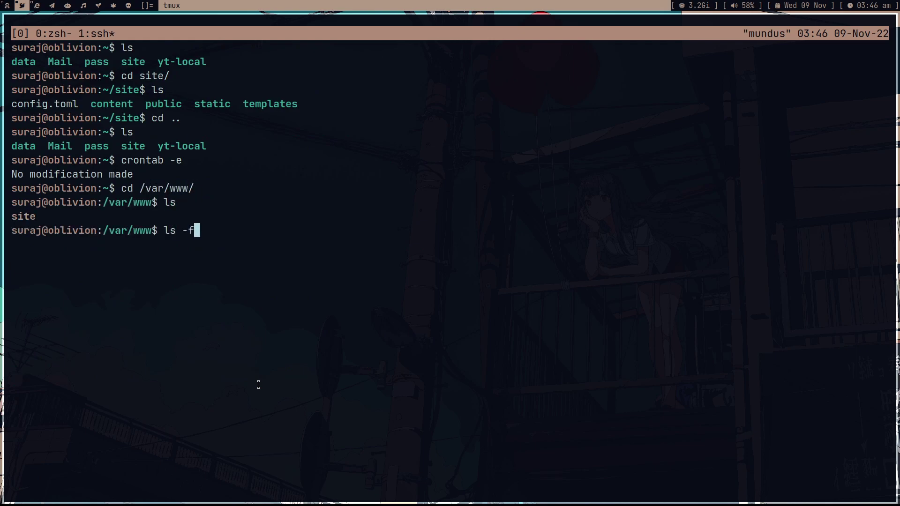
{"action": "key", "text": "Return"}
{"action": "left_click_drag", "start_coordinate": [315, 258], "coordinate": [886, 258]}
{"action": "left_click_drag", "start_coordinate": [443, 258], "coordinate": [886, 259]}
- Go to ~/site, list it, then enter public/ and list the generated website files
{"action": "type", "text": "cd"}
{"action": "key", "text": "Return"}
{"action": "type", "text": "cd "}
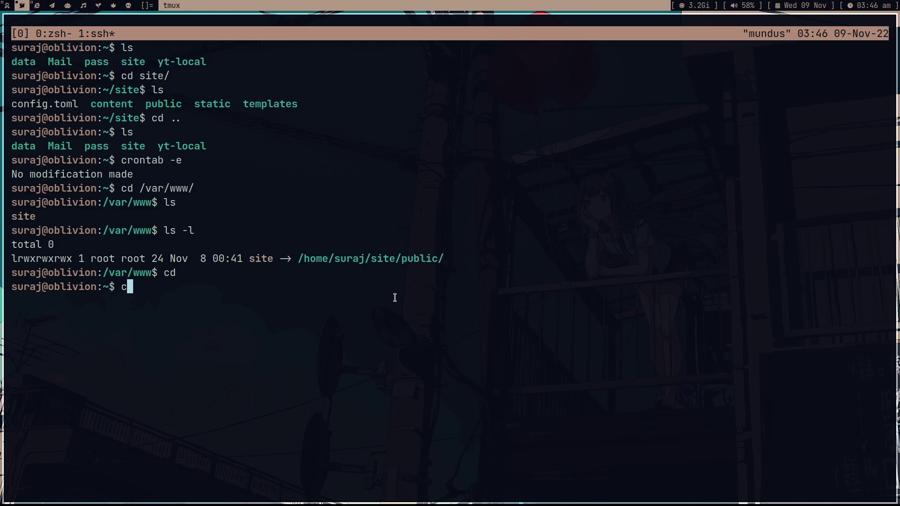
{"action": "type", "text": "site/"}
{"action": "key", "text": "Return"}
{"action": "type", "text": "ls"}
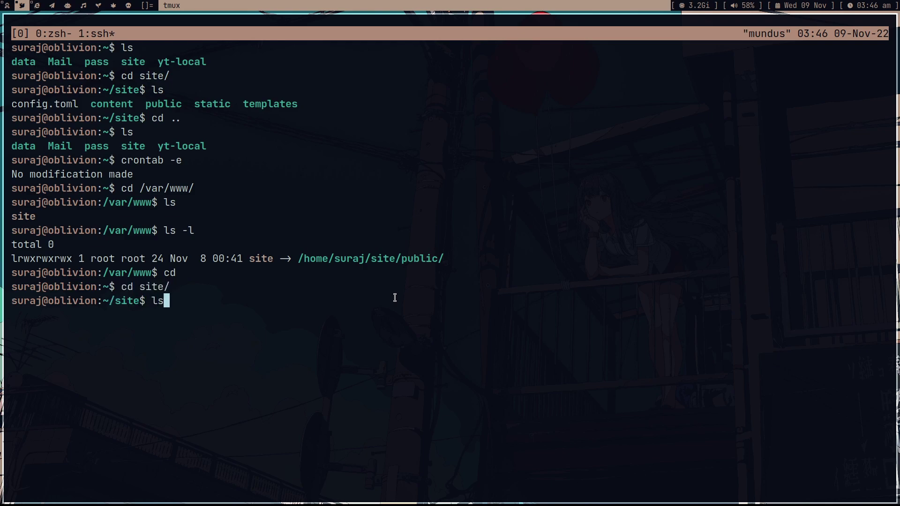
{"action": "key", "text": "Return"}
{"action": "type", "text": "cd public/"}
{"action": "key", "text": "Return"}
{"action": "type", "text": "ls"}
{"action": "key", "text": "Return"}
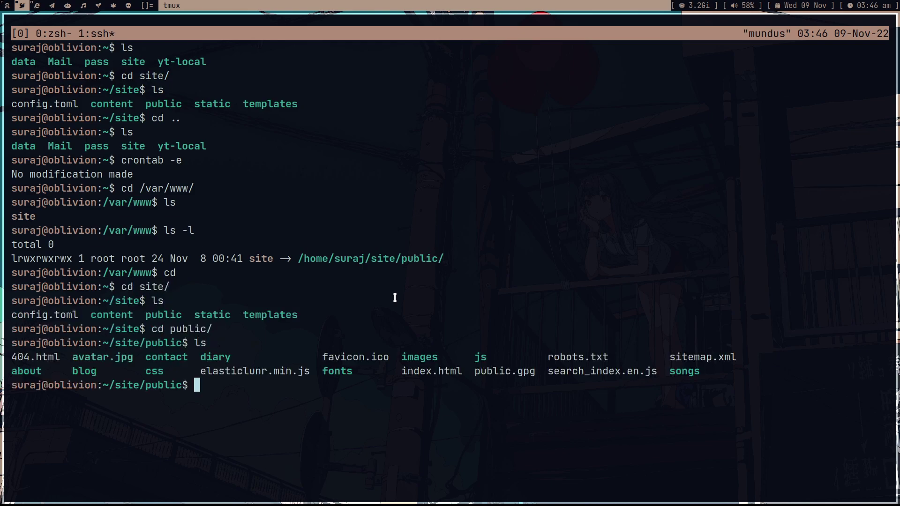
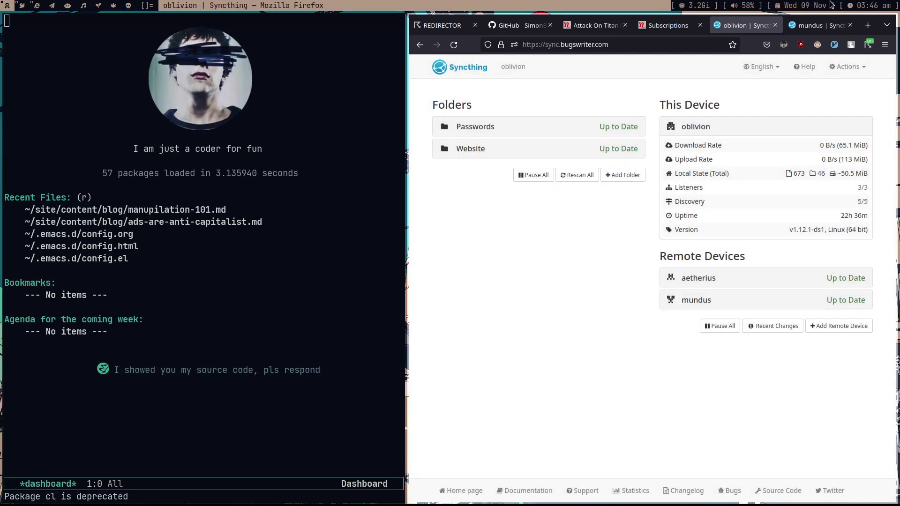
- Close the oblivion server's Syncthing dashboard tab, returning to the mundus dashboard
{"action": "middle_click", "coordinate": [738, 27]}
- Open ~/site/content/about.md in Emacs
{"action": "key", "text": "ctrl+x"}
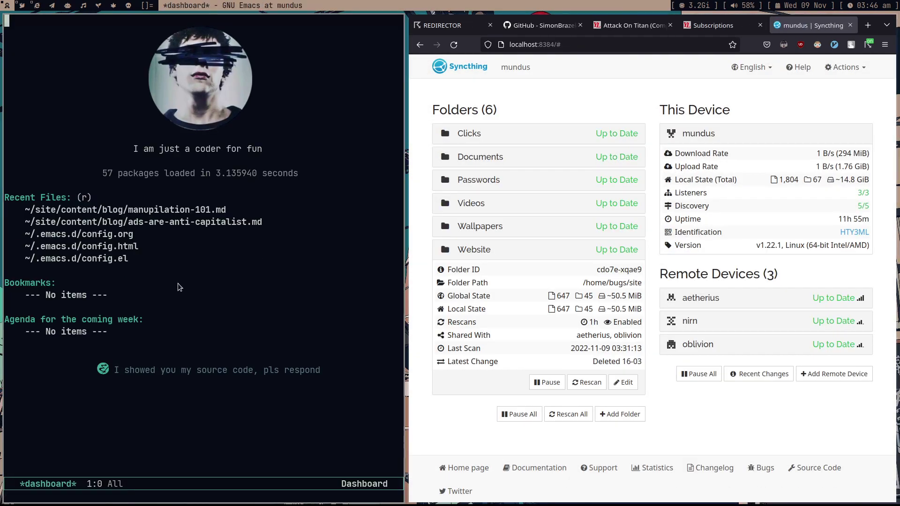
{"action": "key", "text": "ctrl+f"}
{"action": "type", "text": "si"}
{"action": "key", "text": "Tab"}
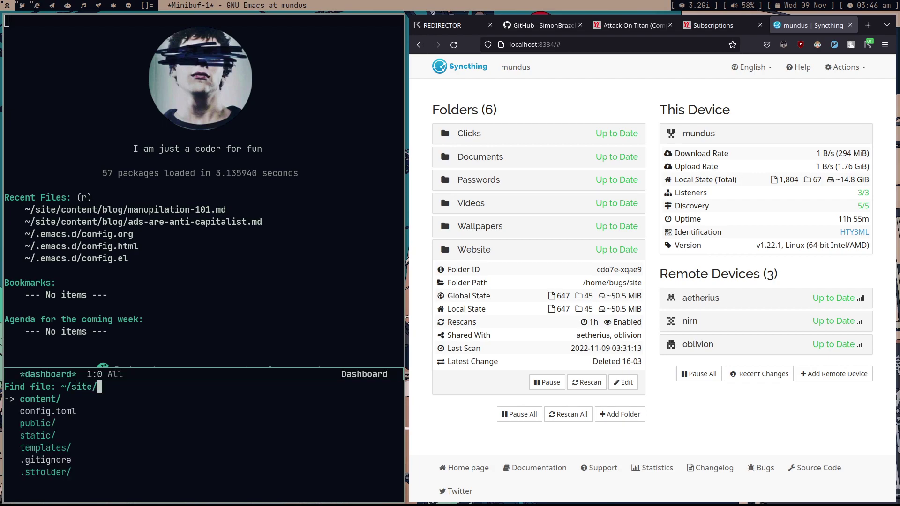
{"action": "type", "text": "c"}
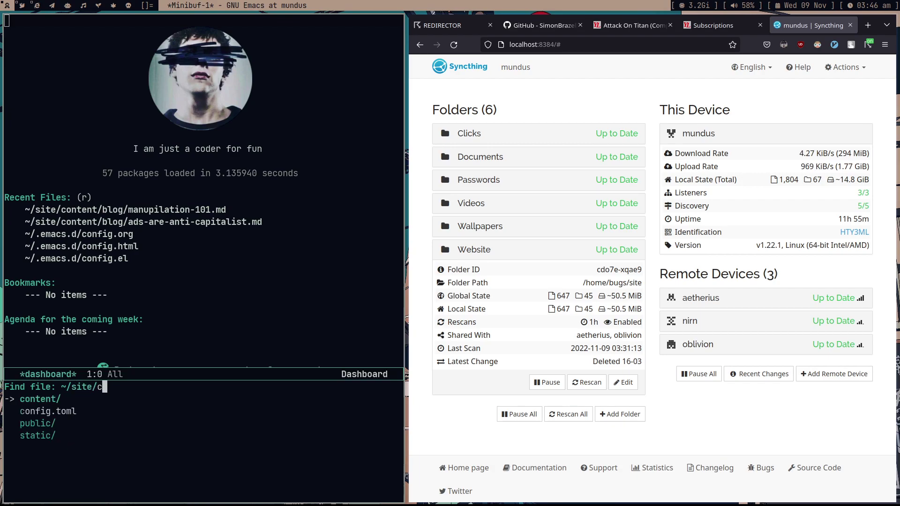
{"action": "key", "text": "Tab"}
{"action": "type", "text": "ab"}
{"action": "key", "text": "Return"}
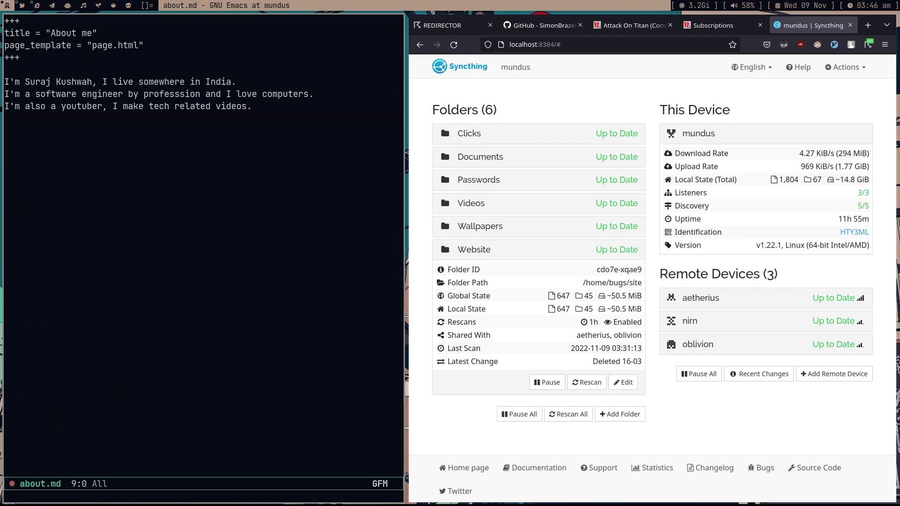
- Replace the last line of about.md with '...' and save the file
{"action": "type", "text": "Adding"}
{"action": "key", "text": "ctrl+BackSpace"}
{"action": "key", "text": "BackSpace"}
{"action": "type", "text": "..."}
{"action": "key", "text": "ctrl+x"}
{"action": "key", "text": "ctrl+s"}
- Open bugswriter.com in a new Firefox tab
{"action": "key", "text": "super+j"}
{"action": "type", "text": "o"}
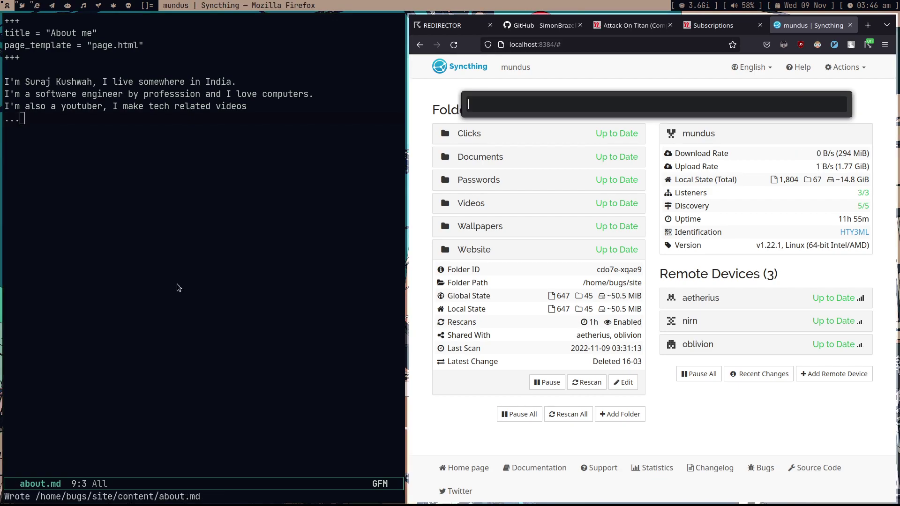
{"action": "type", "text": "bugswriter"}
{"action": "key", "text": "Return"}
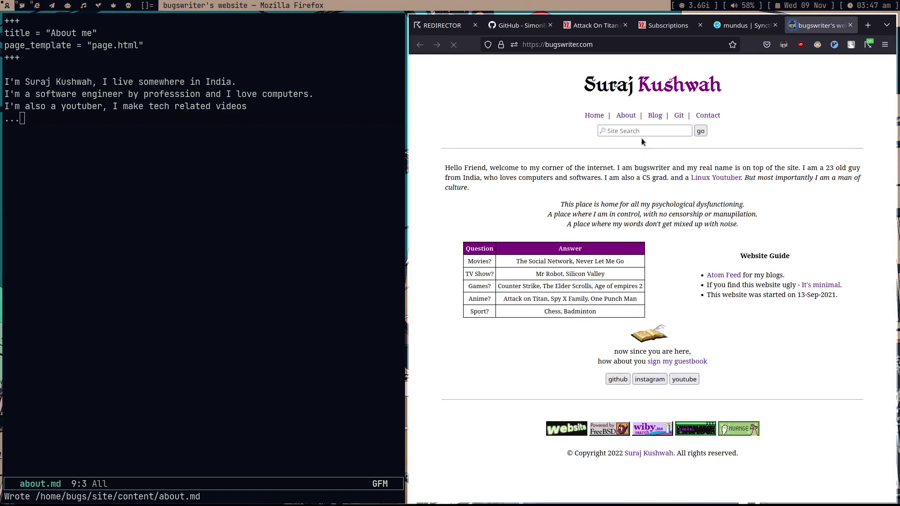
- Open the About me page on bugswriter.com and highlight the word 'videos.' in the bio
{"action": "left_click", "coordinate": [626, 115]}
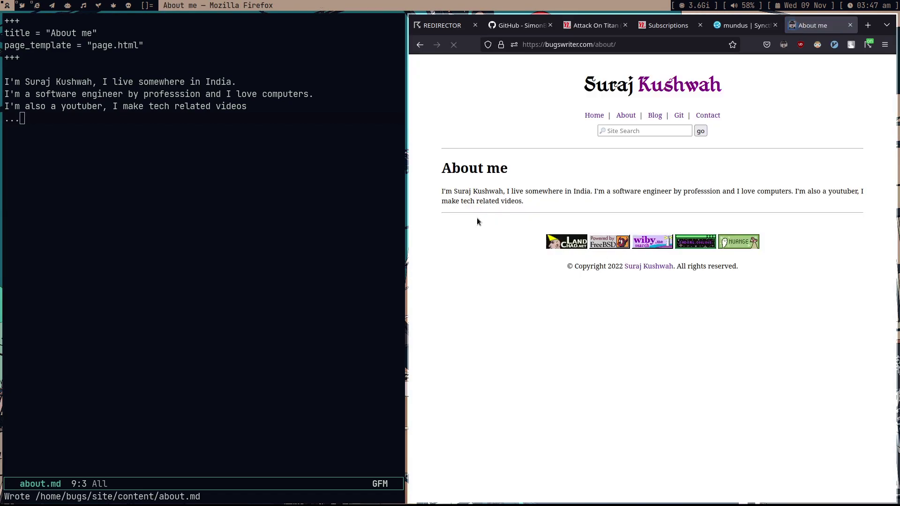
{"action": "left_click_drag", "start_coordinate": [534, 206], "coordinate": [500, 201]}
{"action": "left_click", "coordinate": [501, 201]}
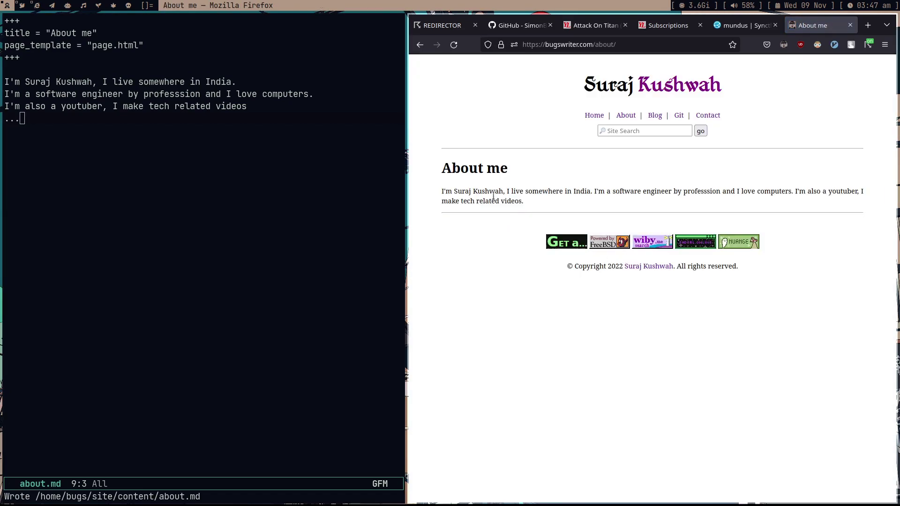
- Move the Emacs caret to the end of the 'India.' sentence, then switch to the terminal
{"action": "key", "text": "Up"}
{"action": "key", "text": "Up"}
{"action": "key", "text": "Up"}
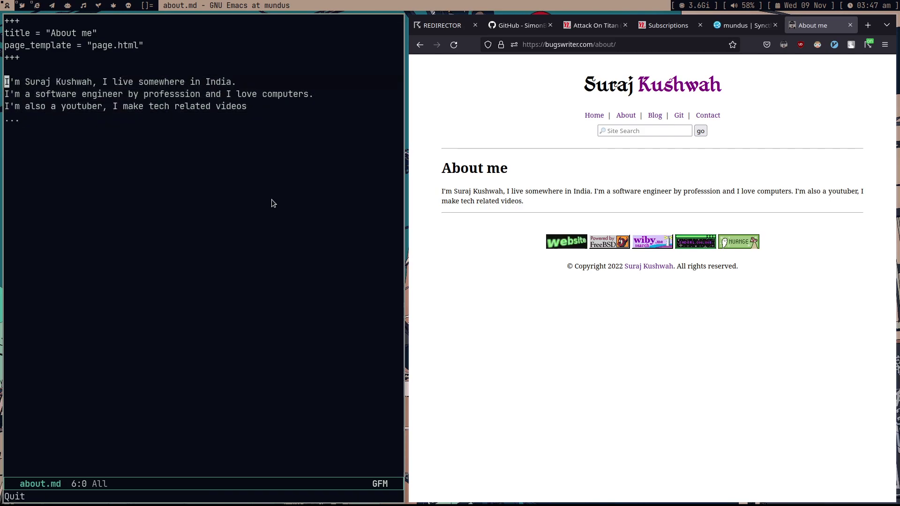
{"action": "key", "text": "End"}
{"action": "key", "text": "super+2"}
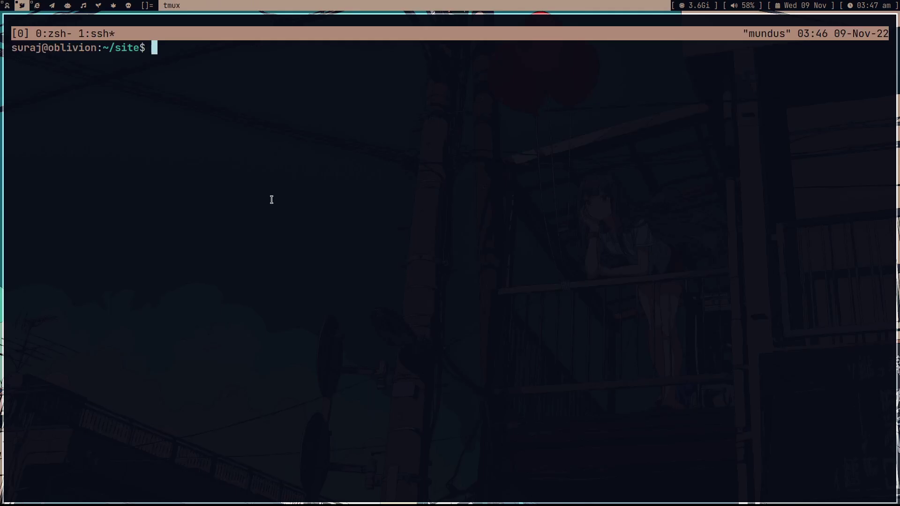
- List the ~/site folder and change into content/
{"action": "type", "text": "ls"}
{"action": "key", "text": "Return"}
{"action": "type", "text": "cd "}
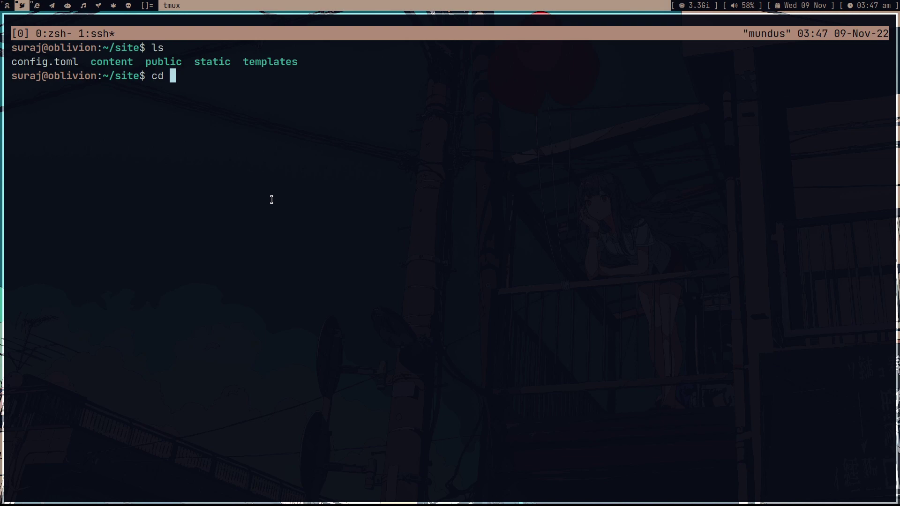
{"action": "type", "text": "content/"}
{"action": "key", "text": "Return"}
- List content/, print about.md and copy its '...' output line
{"action": "type", "text": "ls"}
{"action": "key", "text": "Return"}
{"action": "type", "text": "cat about.md"}
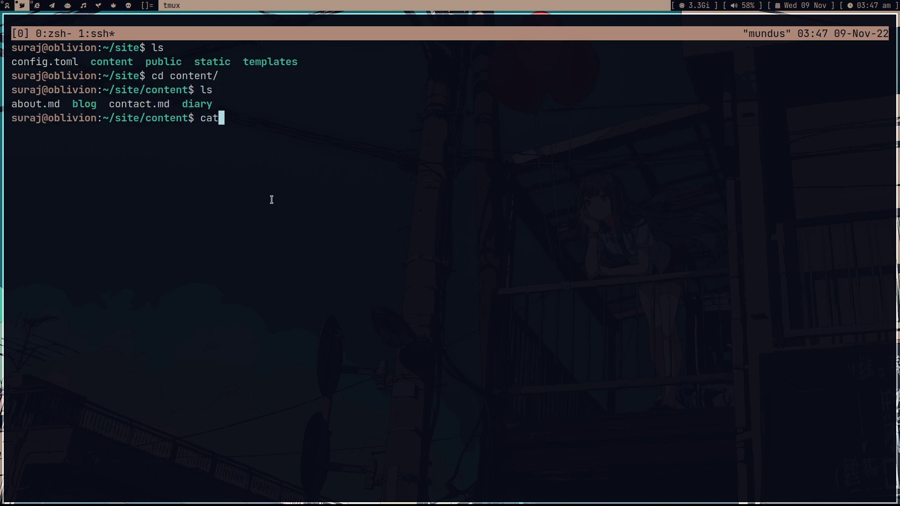
{"action": "key", "text": "Return"}
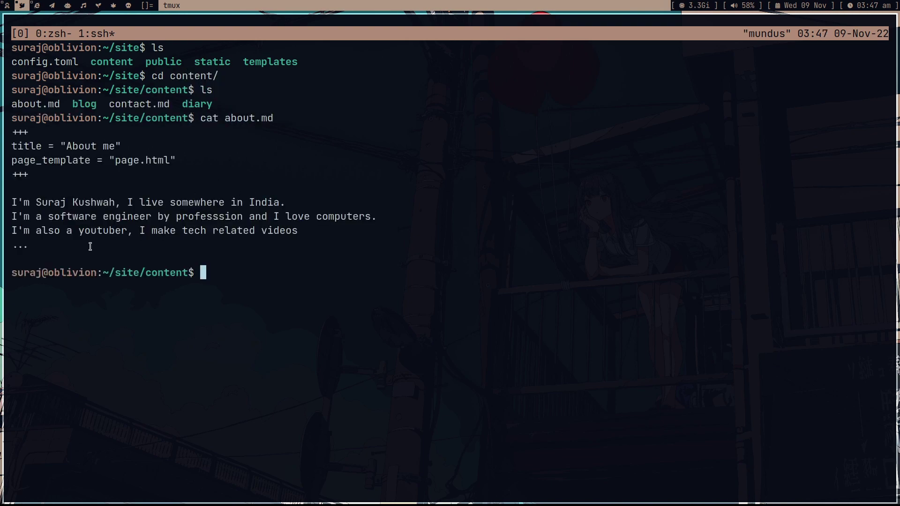
{"action": "triple_click", "coordinate": [90, 246]}
{"action": "left_click_drag", "start_coordinate": [14, 272], "coordinate": [74, 273]}
- Show Emacs and Firefox side by side, widen the browser, and close the About me tab
{"action": "key", "text": "super+Tab"}
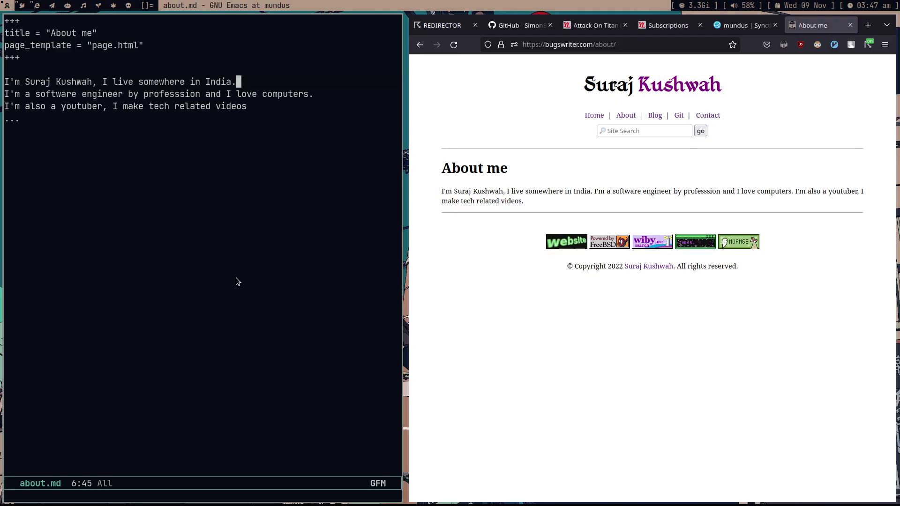
{"action": "key", "text": "super+j"}
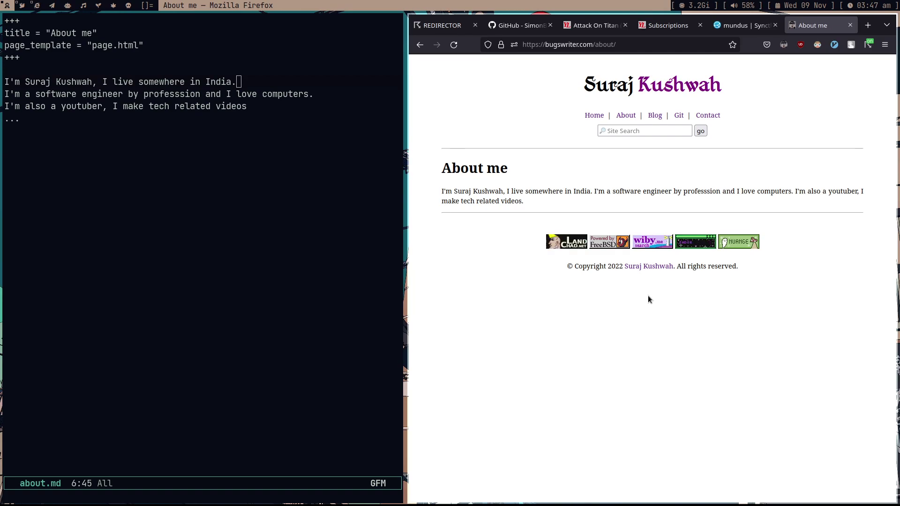
{"action": "key", "text": "super+h"}
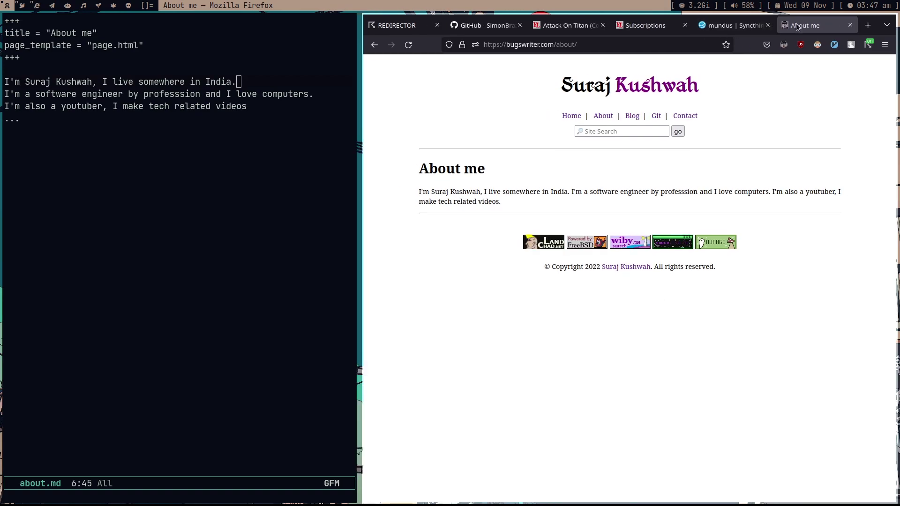
{"action": "key", "text": "ctrl+w"}
- Read the Attack On Titan video's synopsis in YT Local, then return to its home page
{"action": "left_click", "coordinate": [599, 29]}
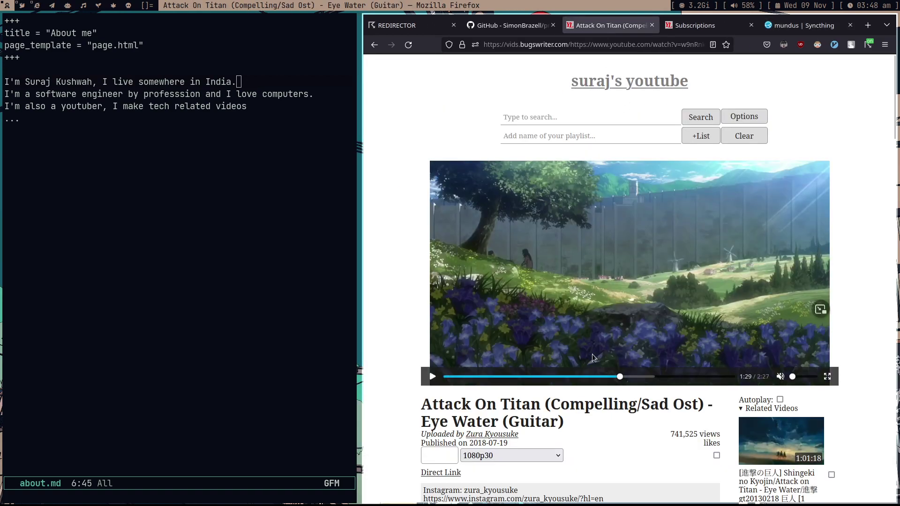
{"action": "scroll", "coordinate": [592, 375], "scroll_direction": "down", "scroll_amount": 10}
{"action": "scroll", "coordinate": [589, 415], "scroll_direction": "down", "scroll_amount": 3}
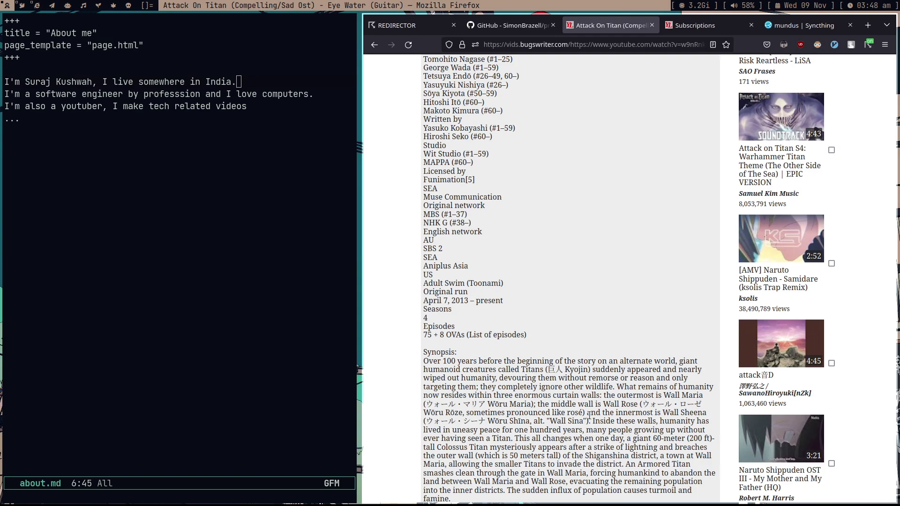
{"action": "scroll", "coordinate": [590, 415], "scroll_direction": "up", "scroll_amount": 13}
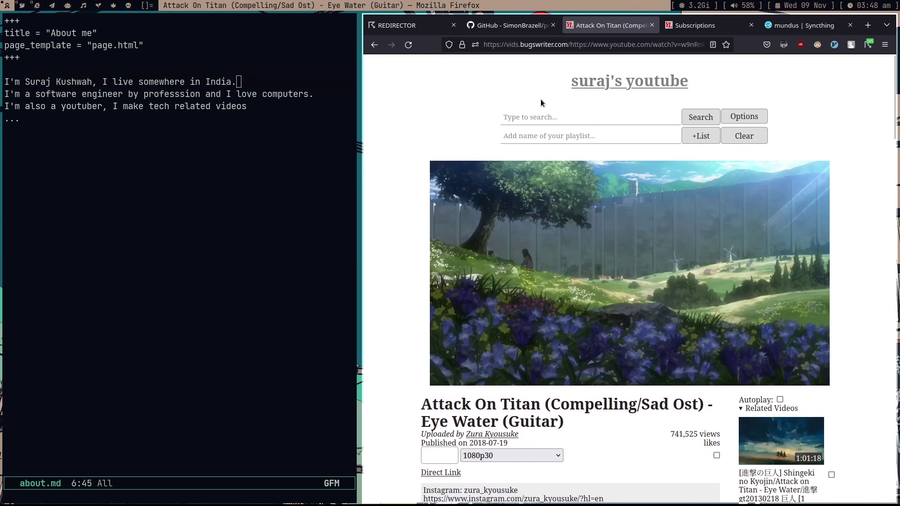
{"action": "left_click", "coordinate": [597, 89]}
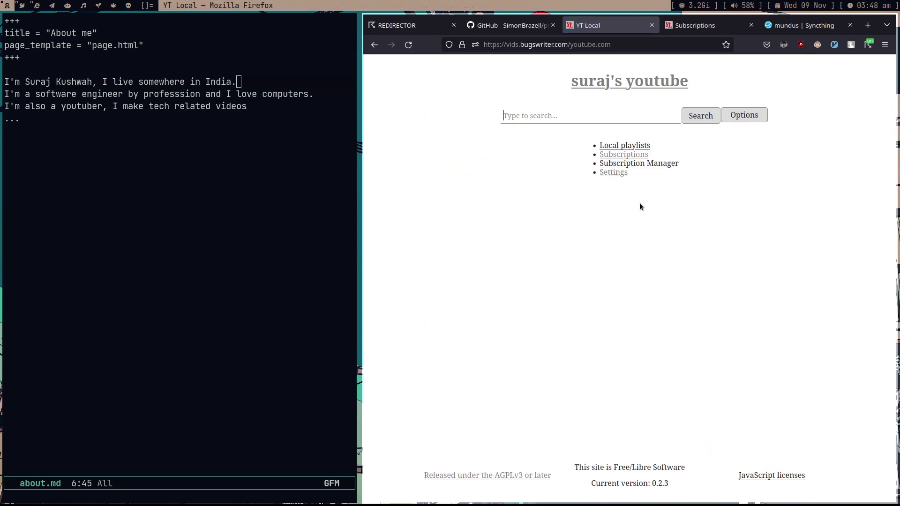
{"action": "left_click", "coordinate": [535, 27]}
{"action": "scroll", "coordinate": [534, 214], "scroll_direction": "up", "scroll_amount": 15}
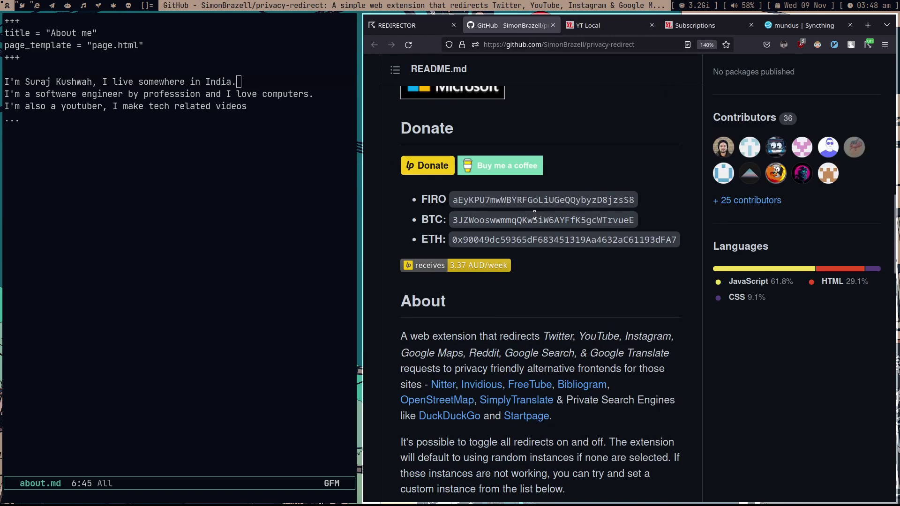
{"action": "left_click", "coordinate": [689, 27]}
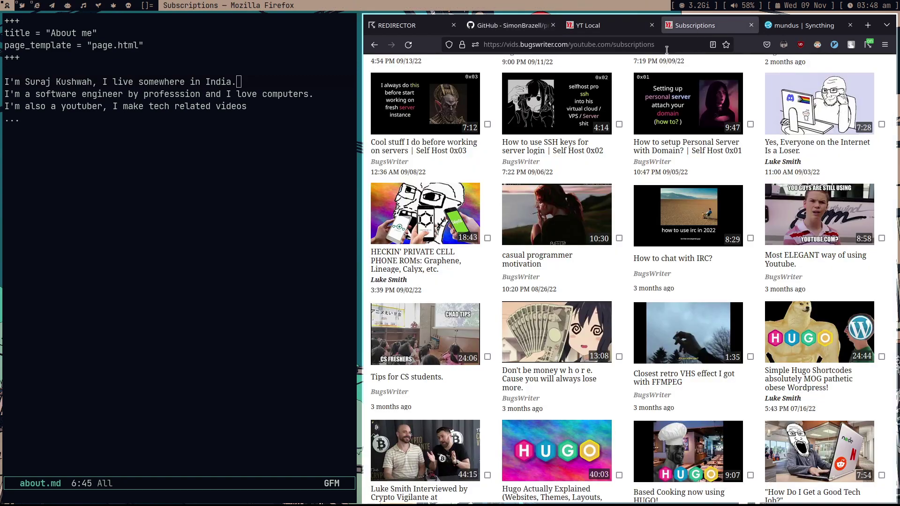
{"action": "scroll", "coordinate": [621, 137], "scroll_direction": "up", "scroll_amount": 14}
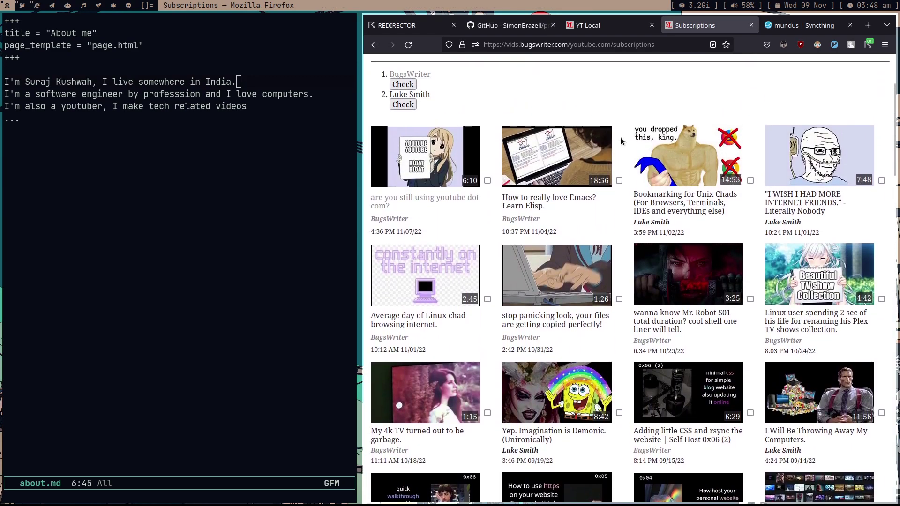
{"action": "left_click", "coordinate": [591, 25]}
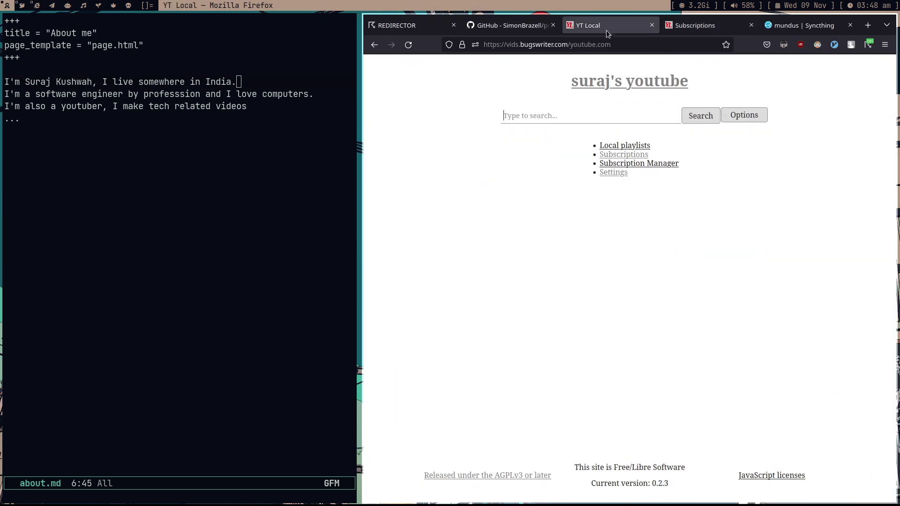
{"action": "left_click", "coordinate": [516, 25]}
{"action": "left_click", "coordinate": [414, 26]}
{"action": "left_click", "coordinate": [767, 28]}
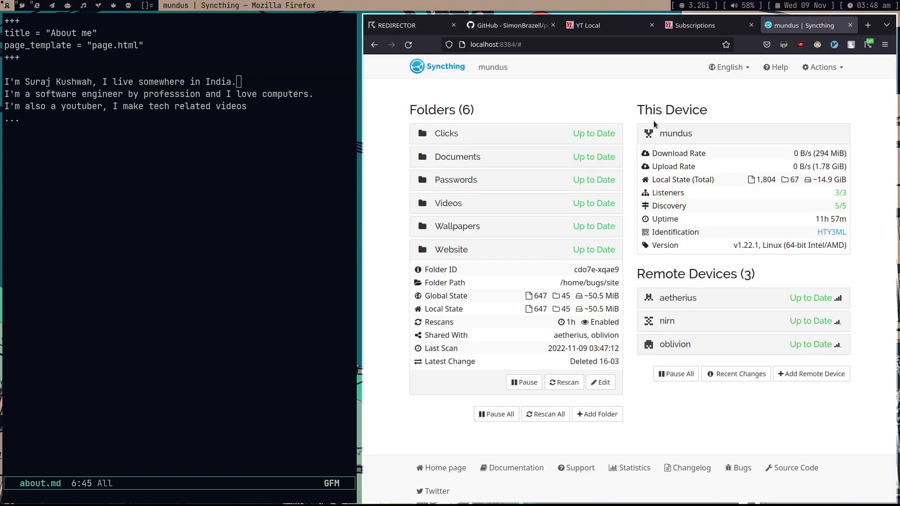
{"action": "left_click", "coordinate": [693, 29]}
{"action": "left_click", "coordinate": [645, 28]}
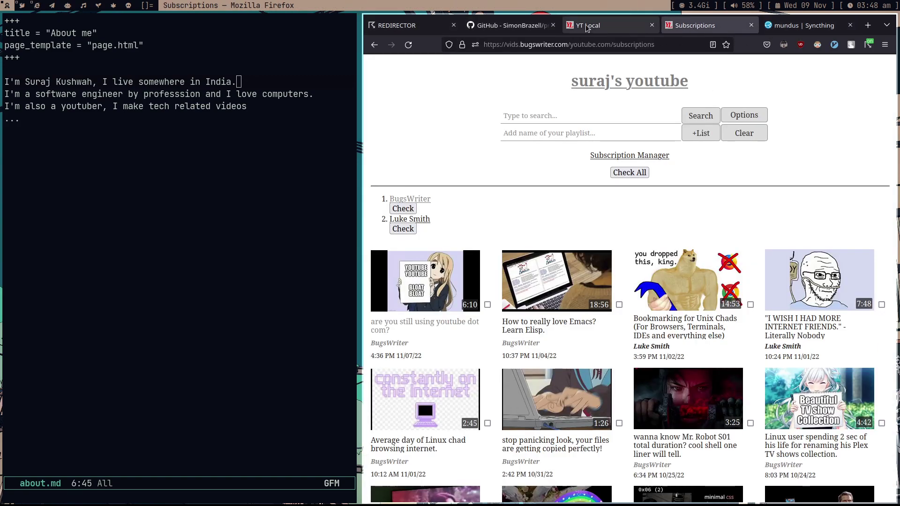
{"action": "left_click", "coordinate": [867, 25]}
{"action": "left_click", "coordinate": [860, 25]}
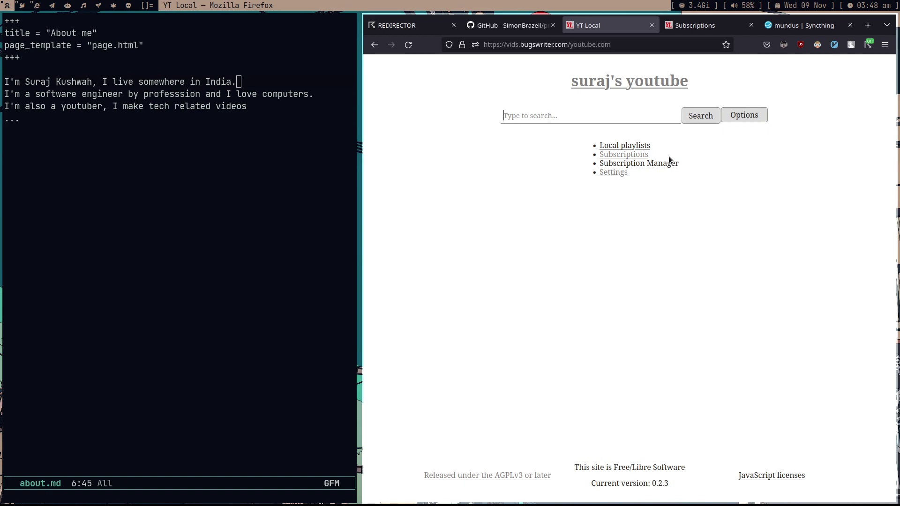
{"action": "type", "text": "o"}
- Search the web for 'emailwiz' and open its GitHub repository
{"action": "left_click", "coordinate": [874, 24]}
{"action": "type", "text": "emailwiz"}
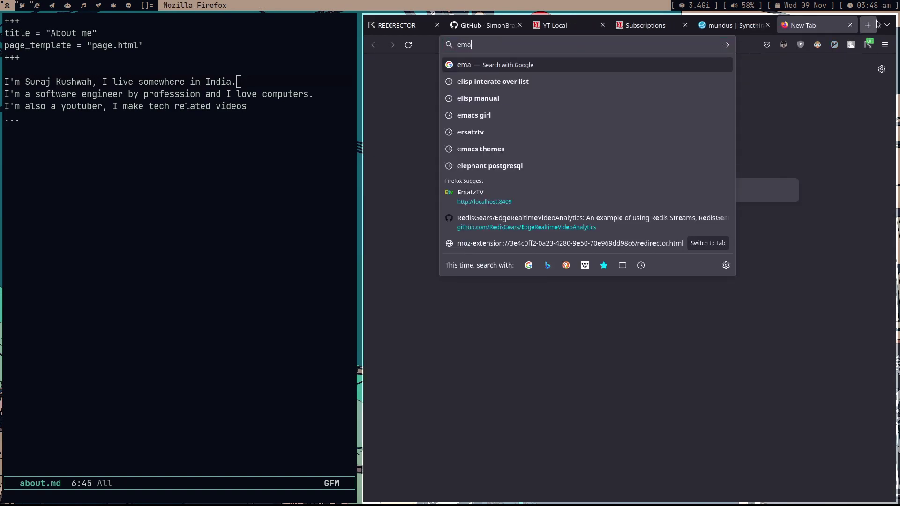
{"action": "key", "text": "Return"}
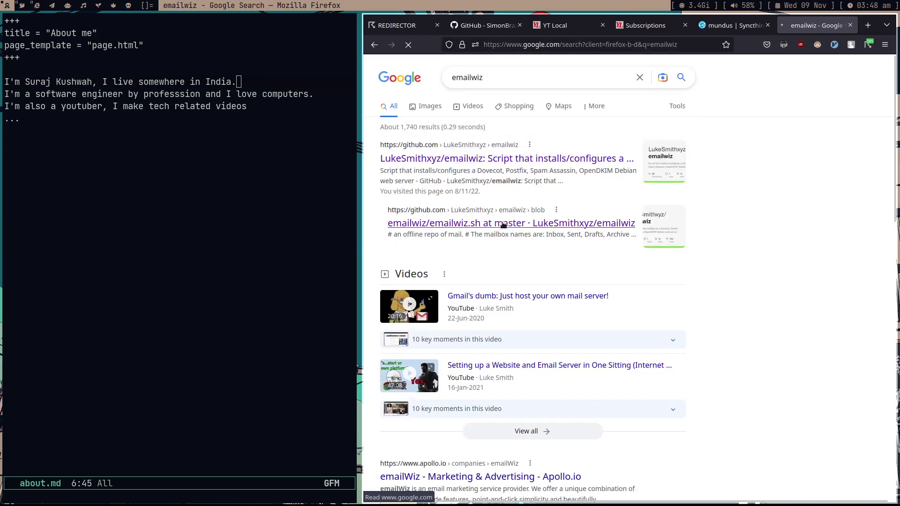
{"action": "left_click", "coordinate": [565, 187]}
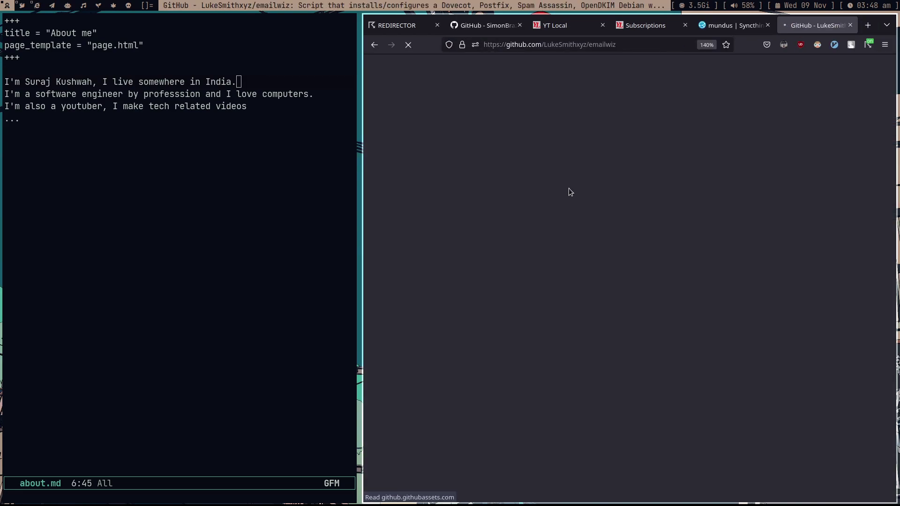
- Read through the emailwiz README, close its tab, and return to privacy-redirect
{"action": "scroll", "coordinate": [569, 188], "scroll_direction": "down", "scroll_amount": 10}
{"action": "scroll", "coordinate": [600, 266], "scroll_direction": "down", "scroll_amount": 10}
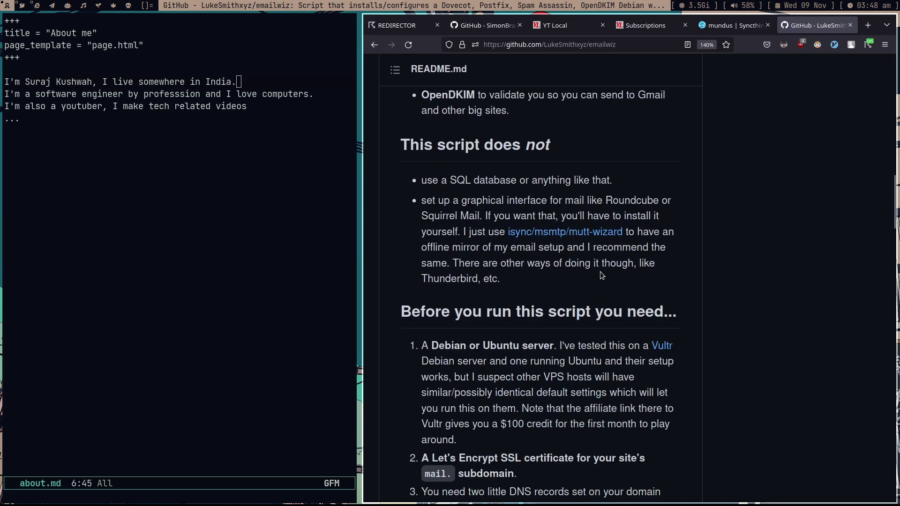
{"action": "scroll", "coordinate": [600, 272], "scroll_direction": "up", "scroll_amount": 15}
{"action": "scroll", "coordinate": [600, 266], "scroll_direction": "up", "scroll_amount": 4}
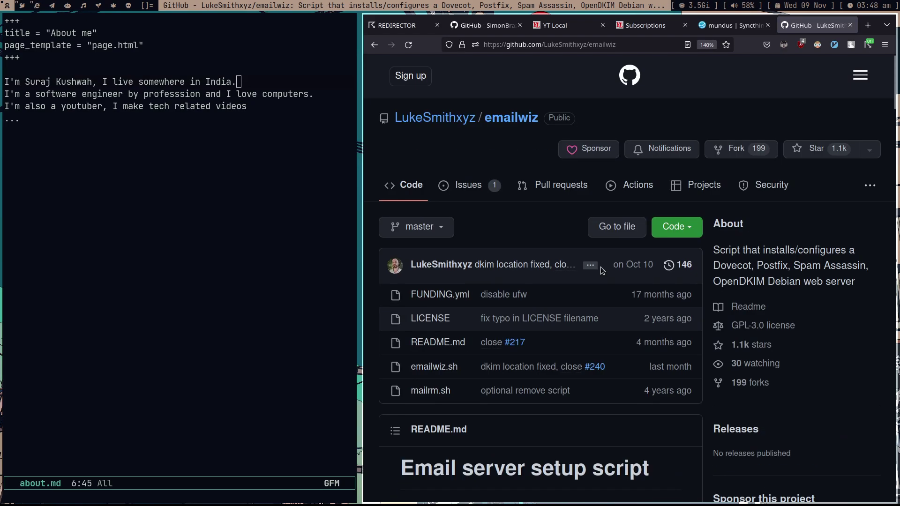
{"action": "scroll", "coordinate": [565, 214], "scroll_direction": "down", "scroll_amount": 10}
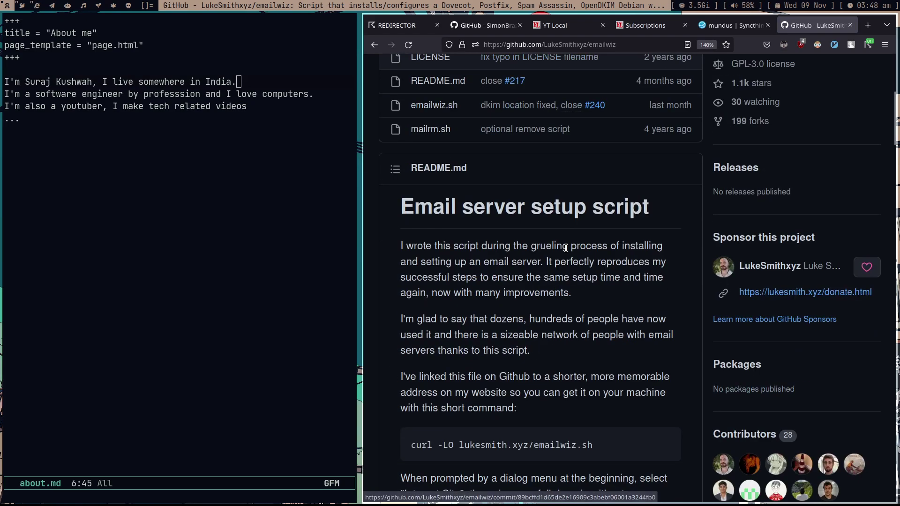
{"action": "scroll", "coordinate": [566, 252], "scroll_direction": "up", "scroll_amount": 10}
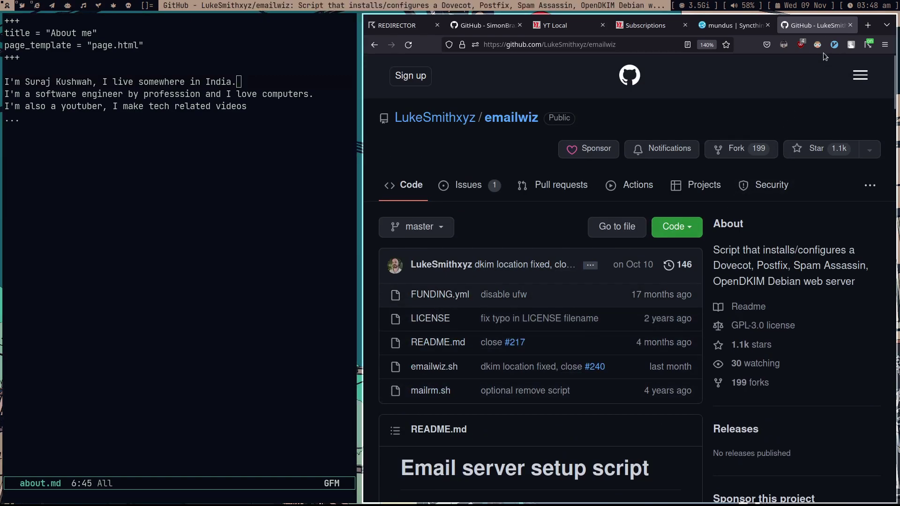
{"action": "middle_click", "coordinate": [815, 26]}
{"action": "left_click", "coordinate": [504, 28]}
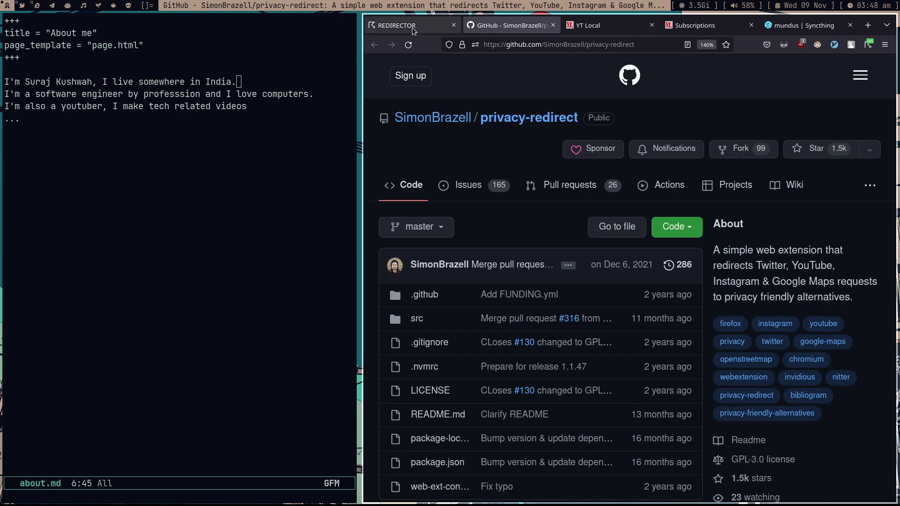
- Show the Redirector rule sending YouTube links to vids.bugswriter.com, then switch to OBS
{"action": "left_click", "coordinate": [413, 27]}
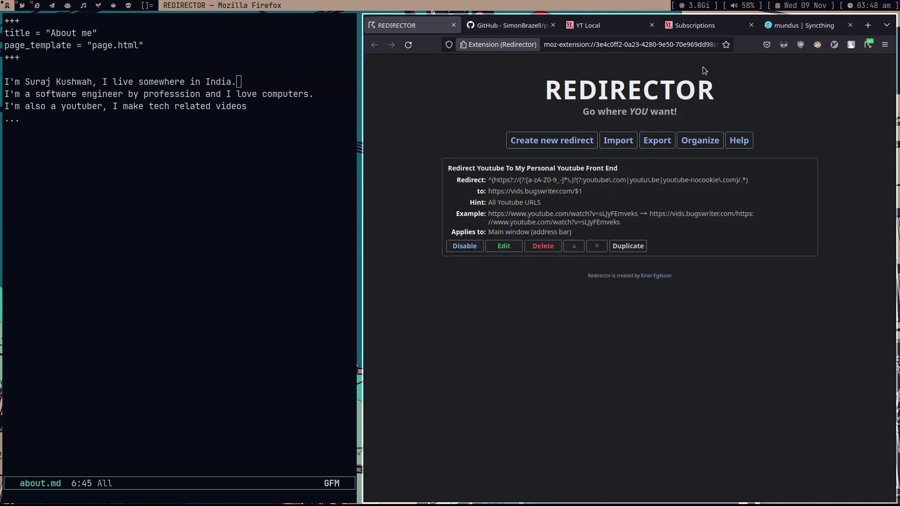
{"action": "left_click", "coordinate": [8, 120]}
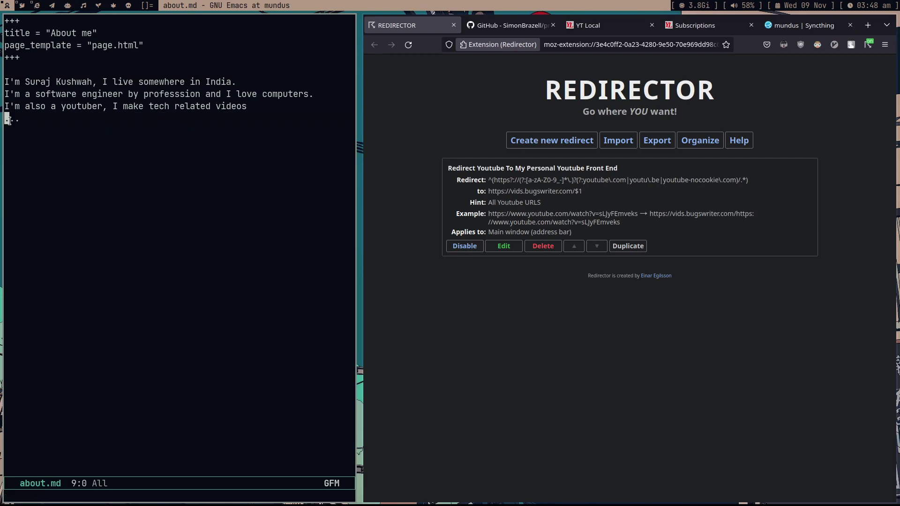
{"action": "left_click", "coordinate": [10, 120]}
{"action": "key", "text": "super+3"}
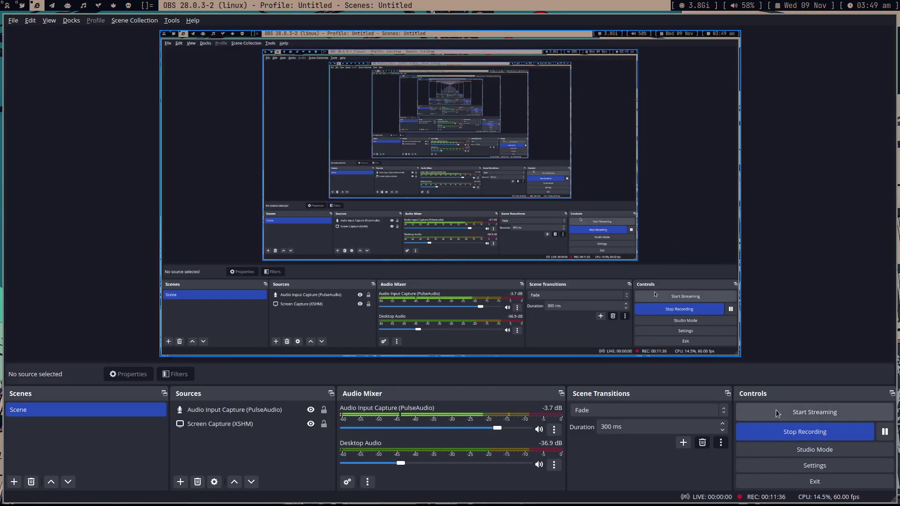